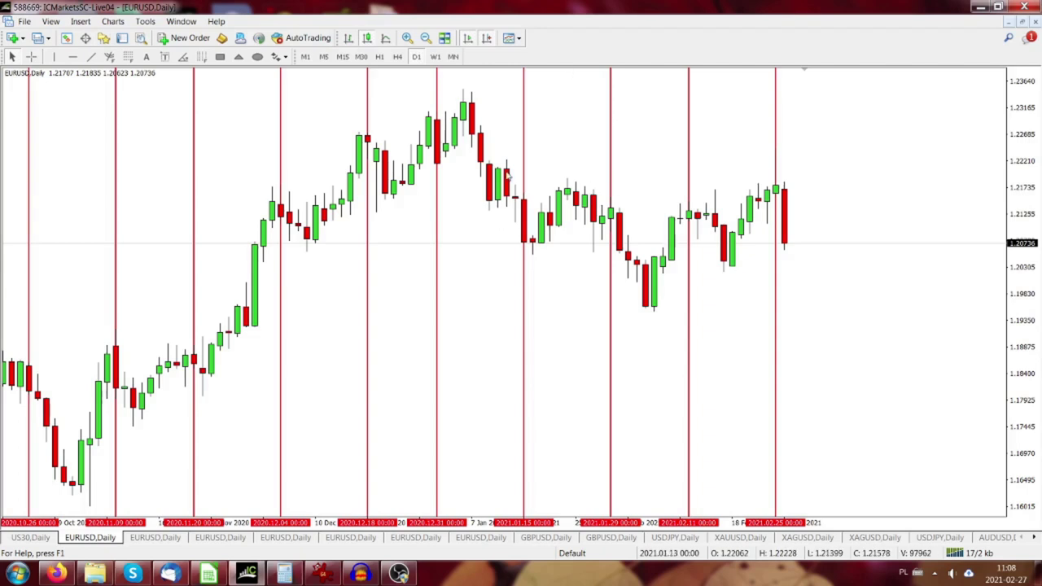
Step: Switch to the EURUSD daily chart covering March to August 2020
{"action": "left_click", "coordinate": [220, 538]}
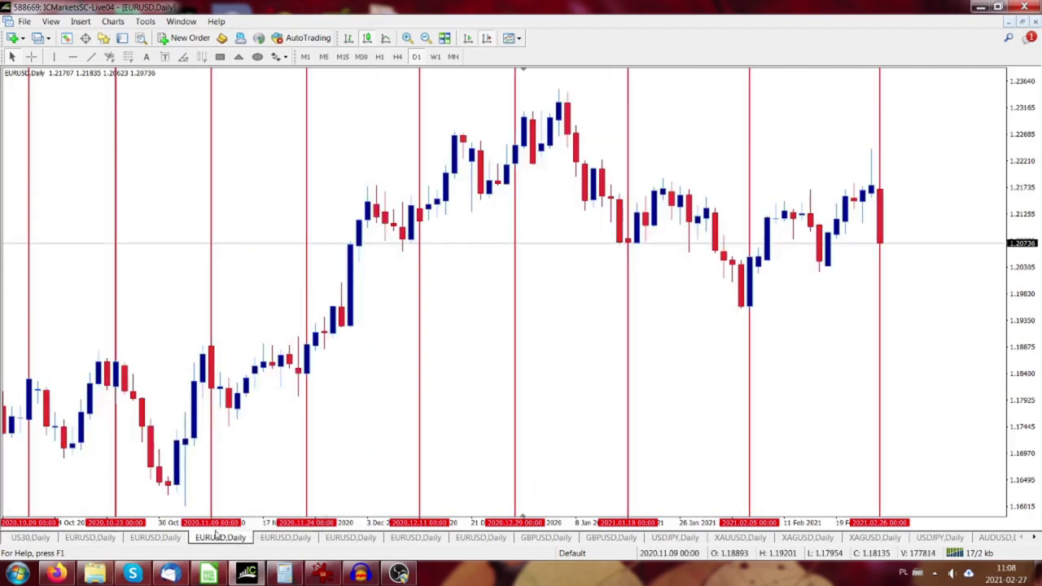
{"action": "mouse_move", "coordinate": [259, 370]}
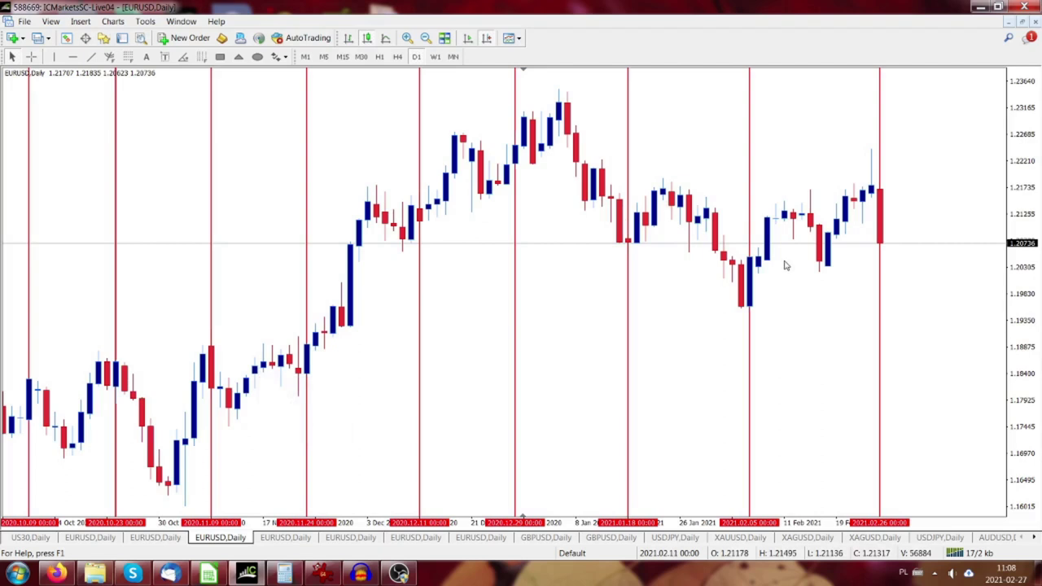
{"action": "left_click", "coordinate": [285, 537]}
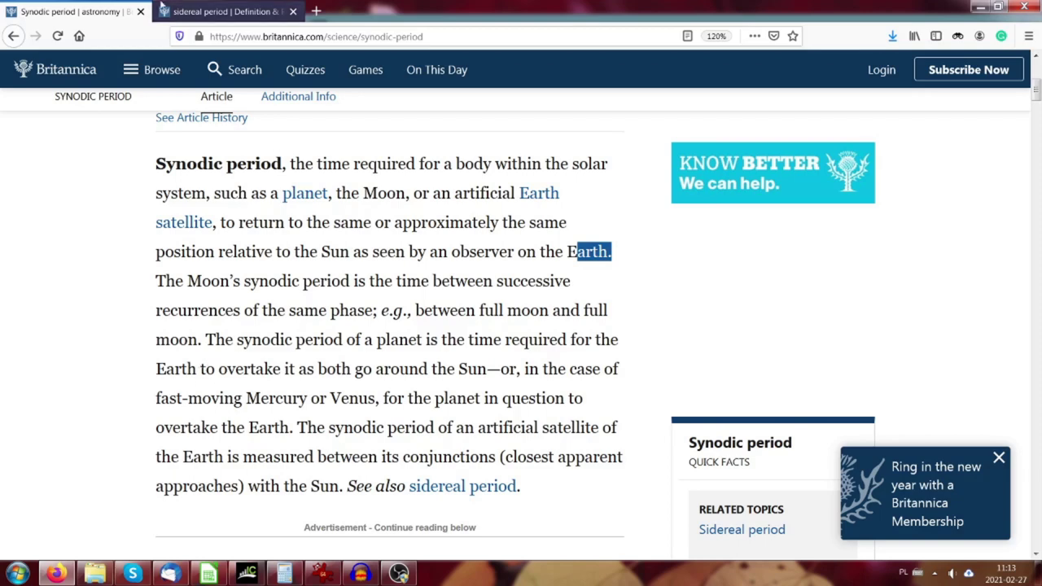
Step: Open the Britannica article on the sidereal period
{"action": "left_click", "coordinate": [208, 11]}
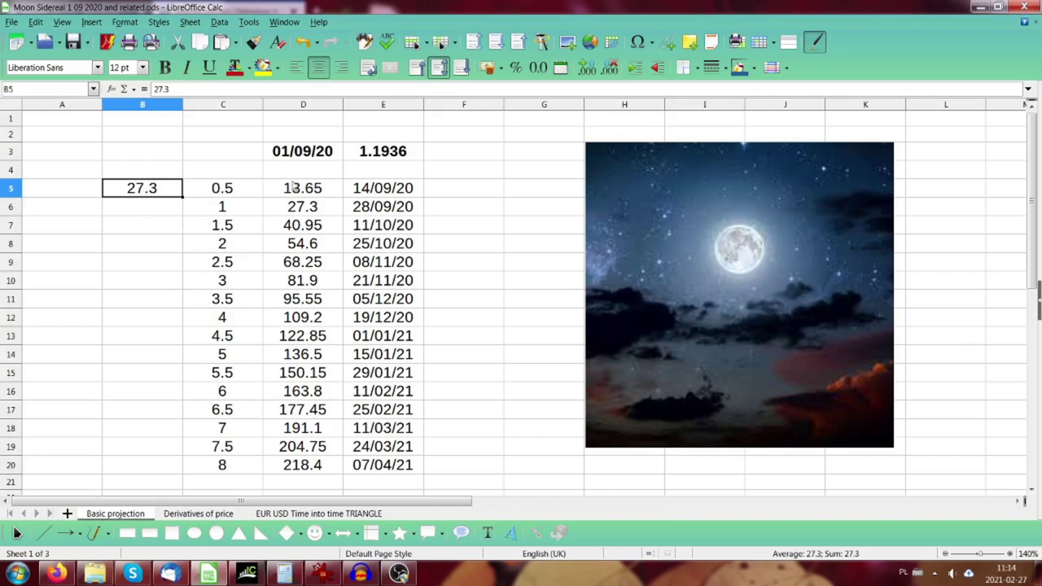
Step: Inspect the 0.5, 1 and 1.5 multipliers, the D5 day-offset formula and the 01/09/2020 start date
{"action": "left_click", "coordinate": [235, 190]}
{"action": "left_click", "coordinate": [220, 207]}
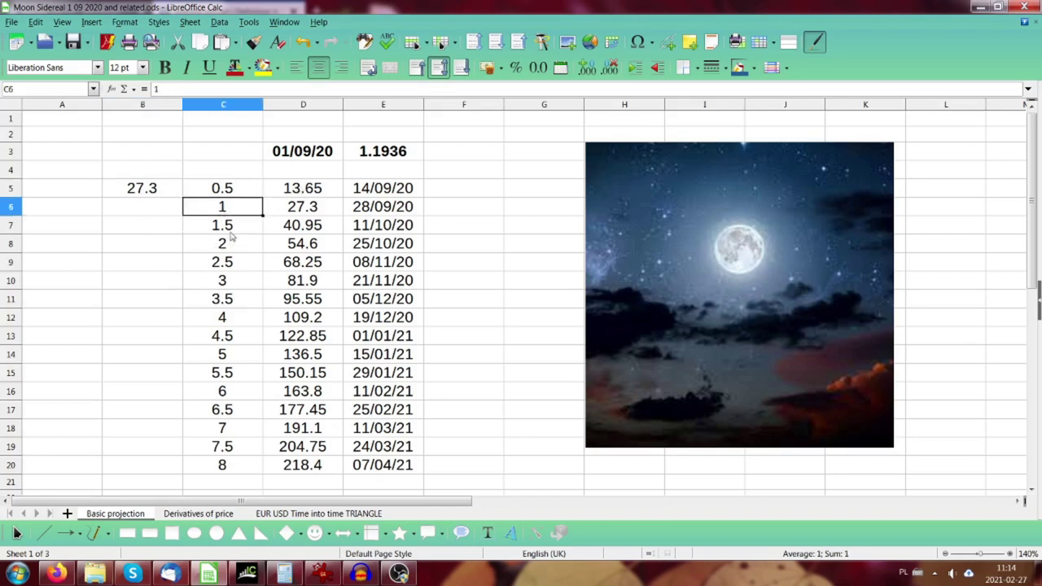
{"action": "left_click", "coordinate": [231, 232]}
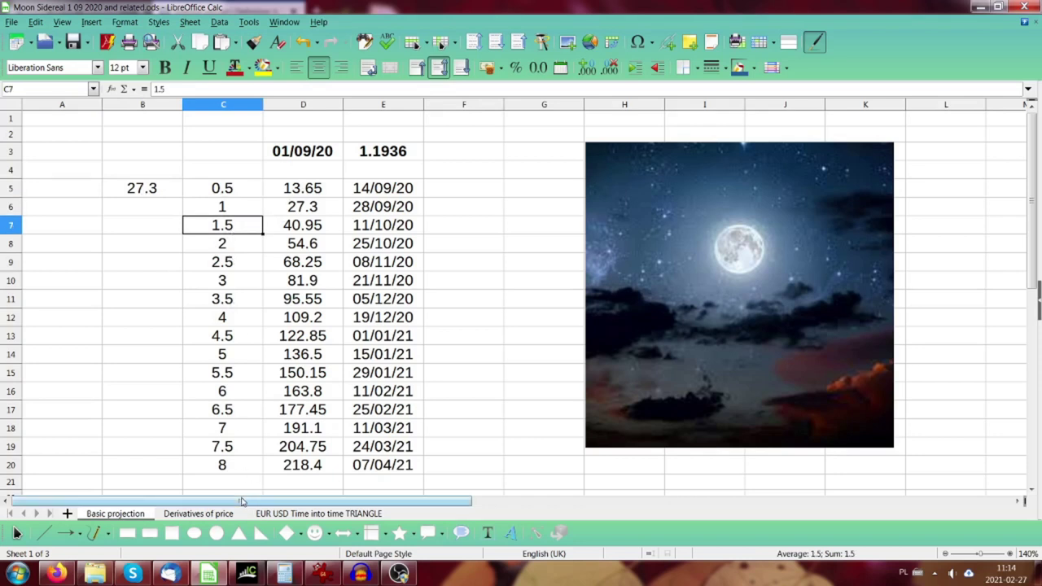
{"action": "left_click", "coordinate": [297, 195]}
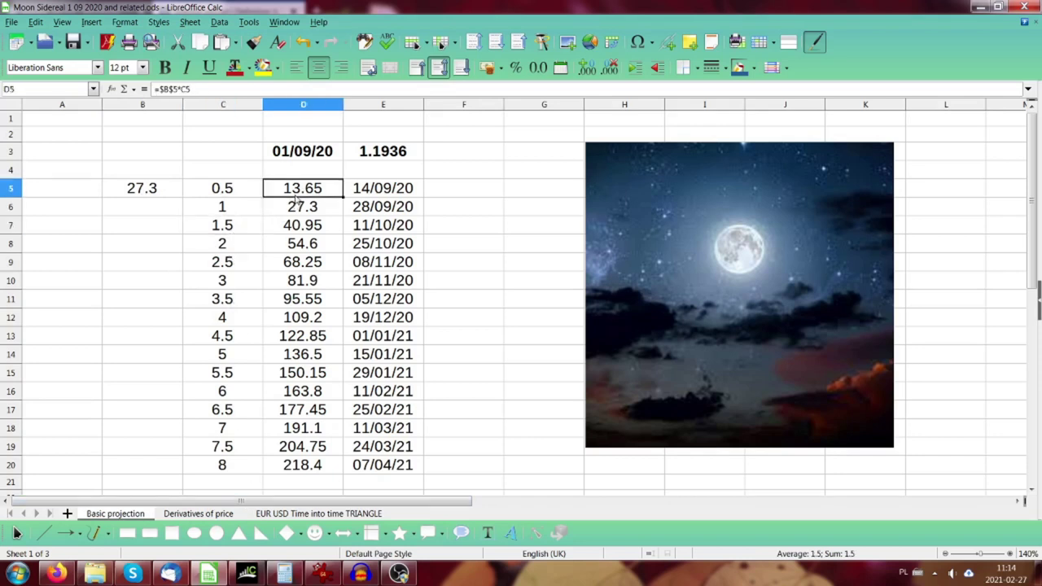
{"action": "left_click", "coordinate": [308, 156]}
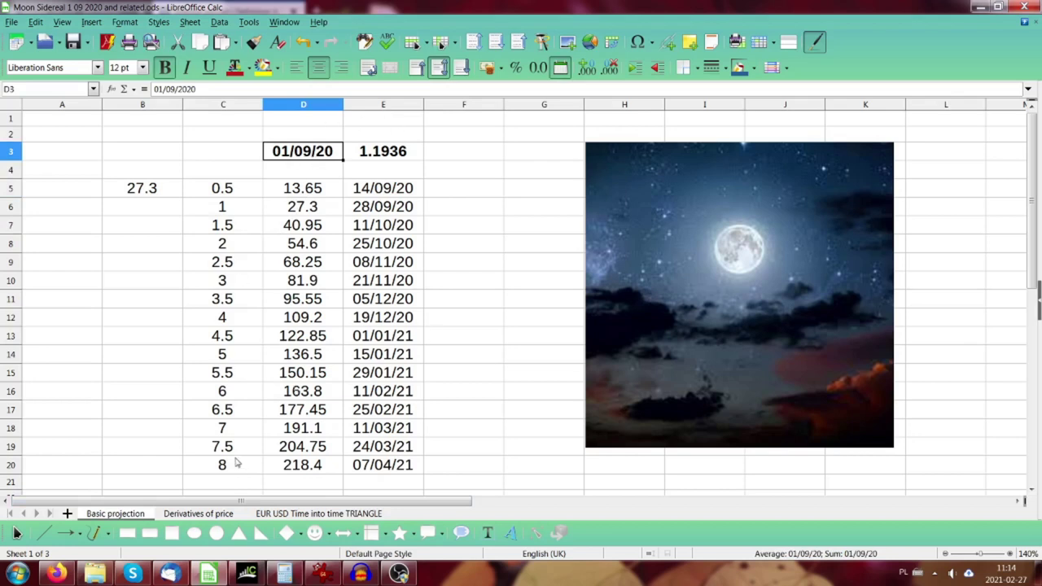
{"action": "left_click", "coordinate": [247, 574]}
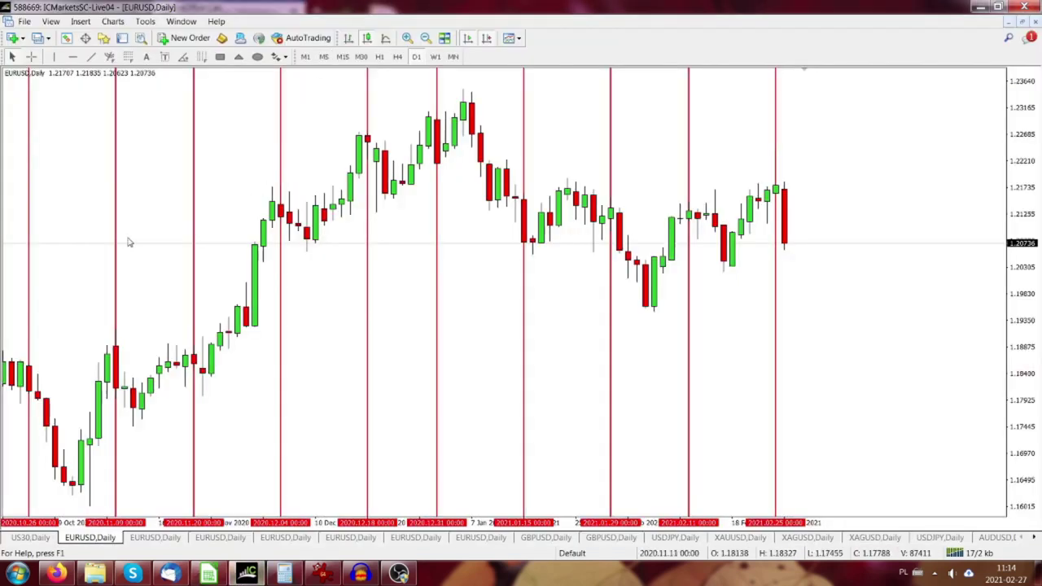
Step: Scroll the EURUSD daily chart back to show late March through early September 2020
{"action": "scroll", "coordinate": [268, 220], "scroll_direction": "up", "scroll_amount": 10}
{"action": "scroll", "coordinate": [602, 296], "scroll_direction": "up", "scroll_amount": 5}
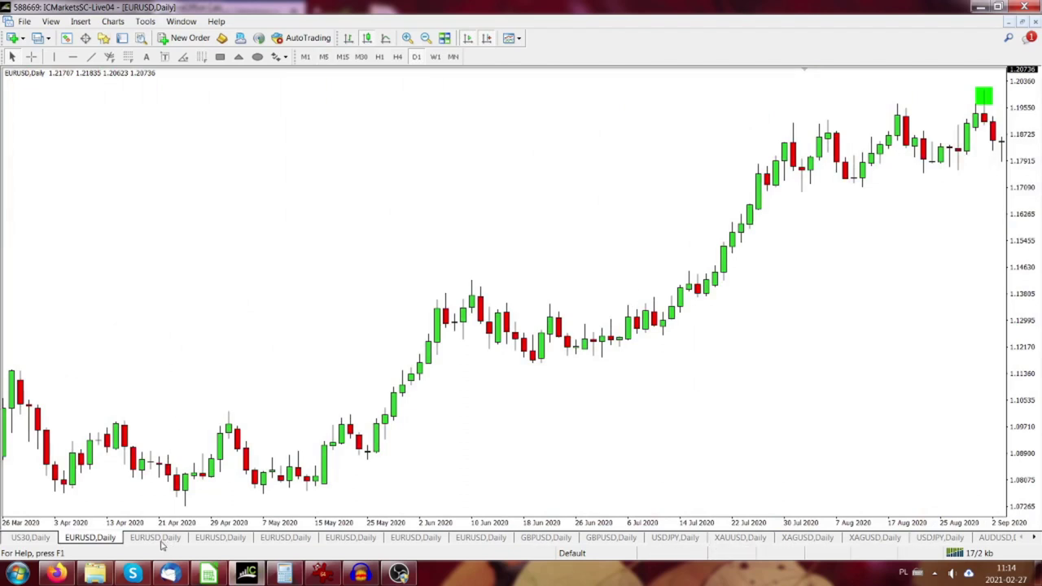
Step: Inspect the 27.3-day period in B5 and the D5 and E5 formulas for the first projected date
{"action": "left_click", "coordinate": [208, 574]}
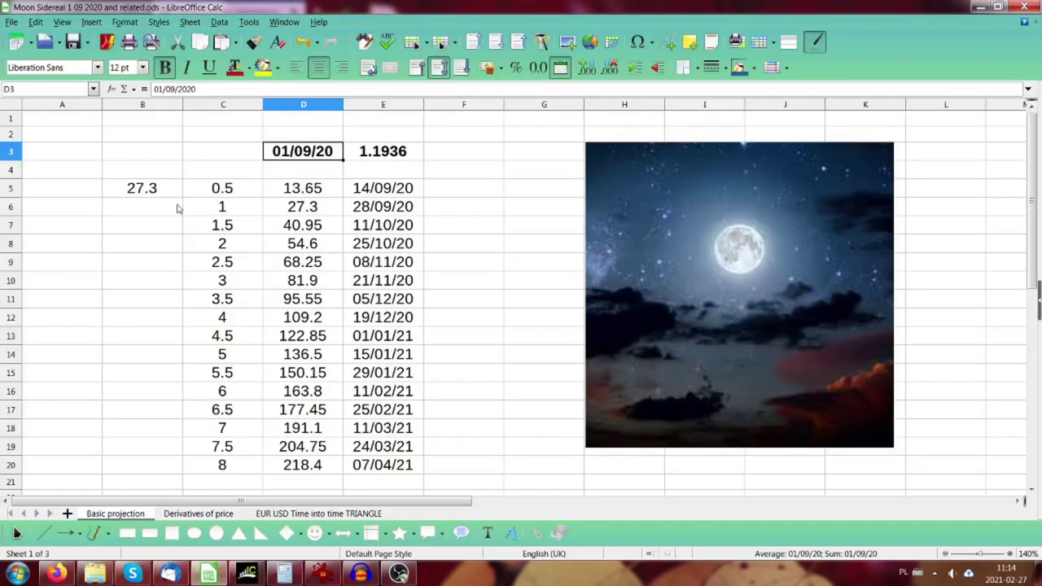
{"action": "left_click", "coordinate": [235, 193]}
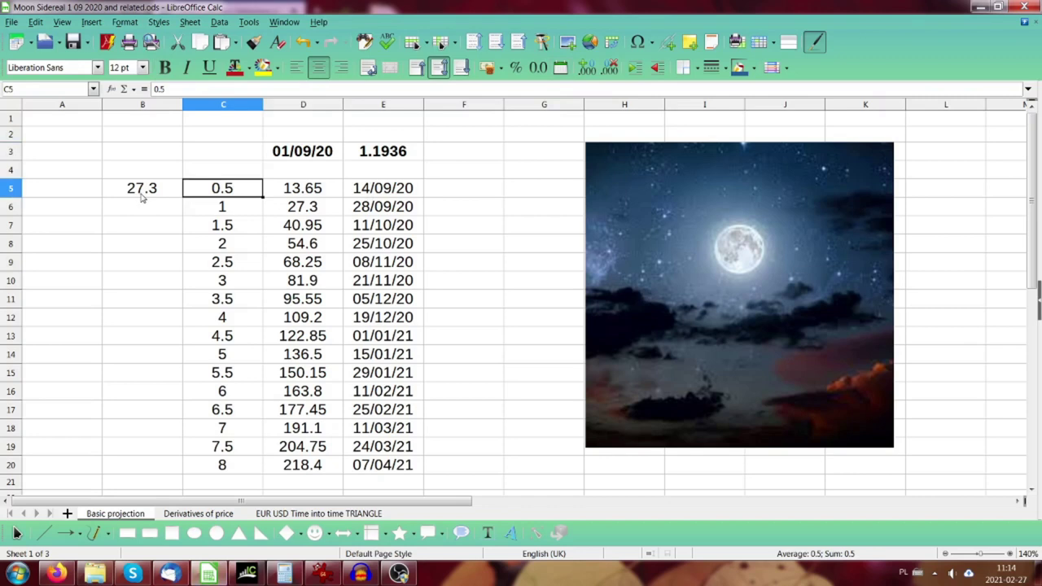
{"action": "left_click", "coordinate": [142, 195]}
{"action": "left_click", "coordinate": [289, 195]}
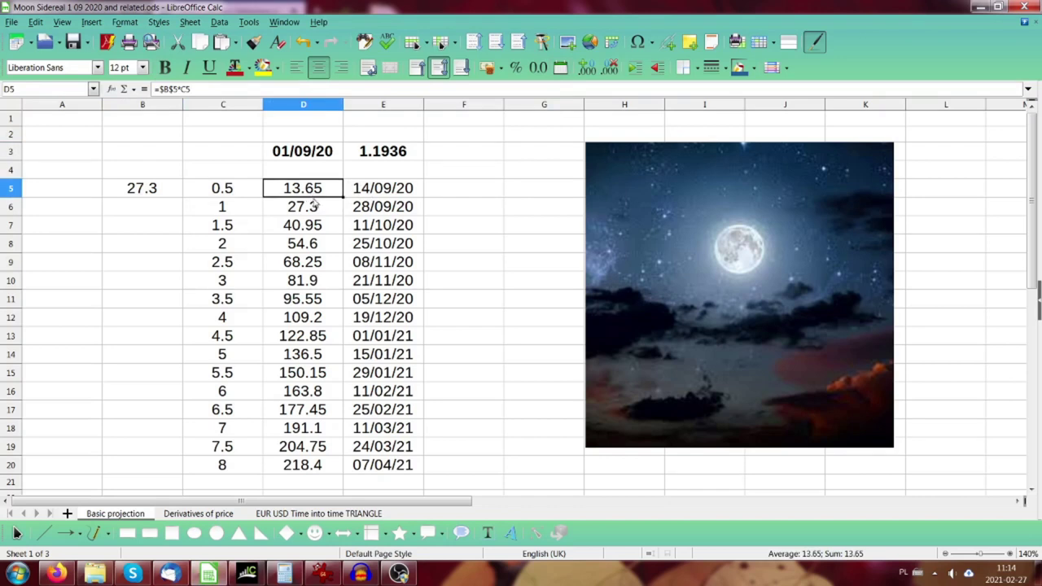
{"action": "left_click", "coordinate": [376, 196]}
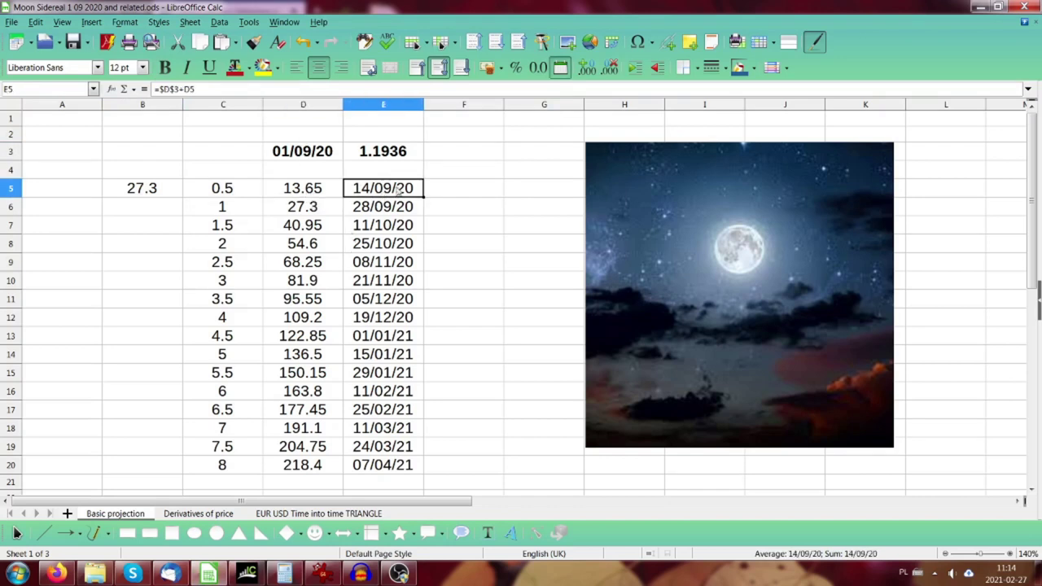
Step: Check the day offsets and projected dates 14/09/20, 28/09/20 and 11/10/20 in rows 5–7
{"action": "left_click", "coordinate": [306, 210]}
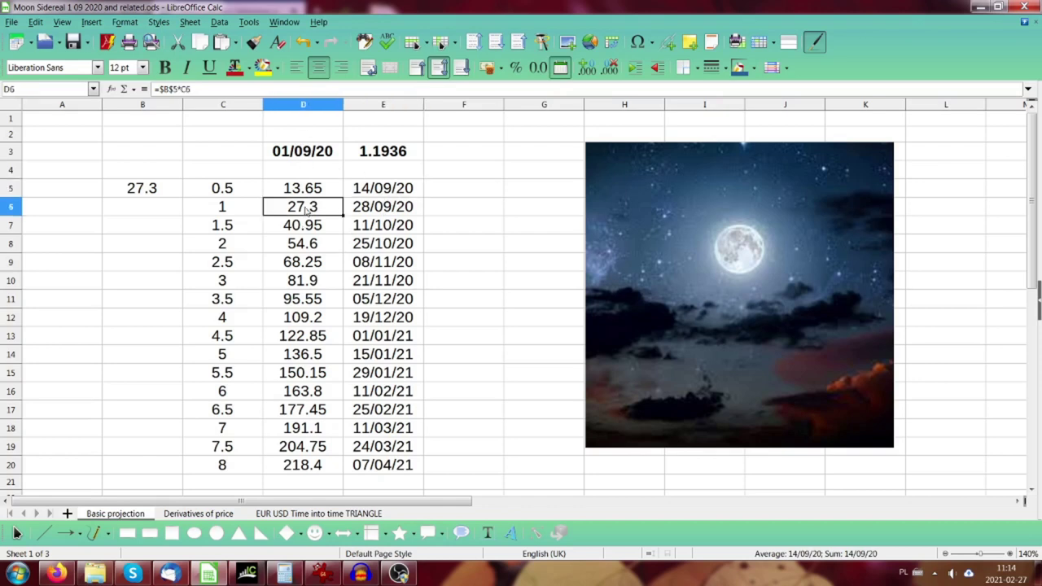
{"action": "left_click", "coordinate": [385, 212]}
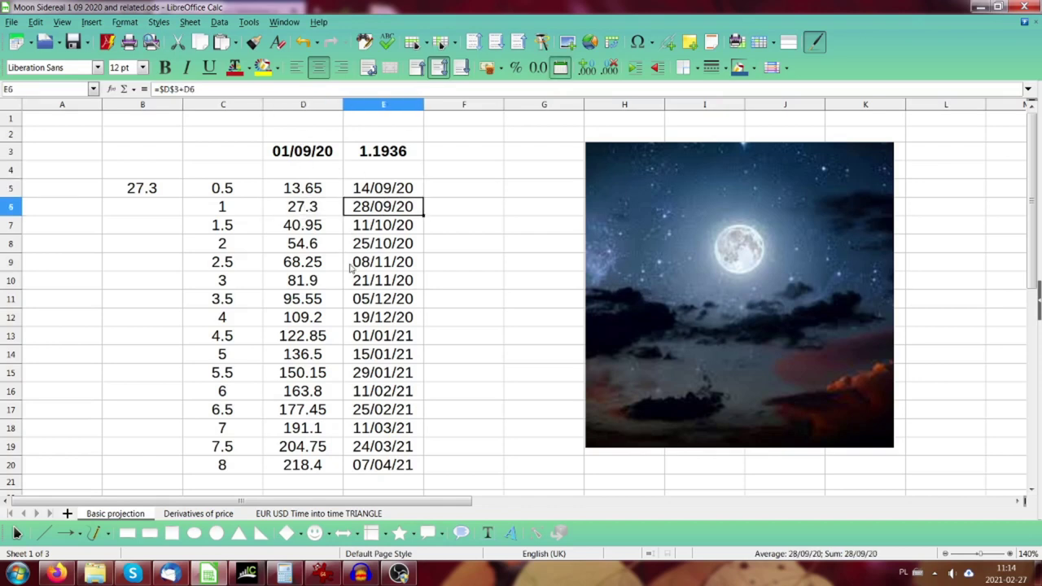
{"action": "left_click", "coordinate": [310, 231]}
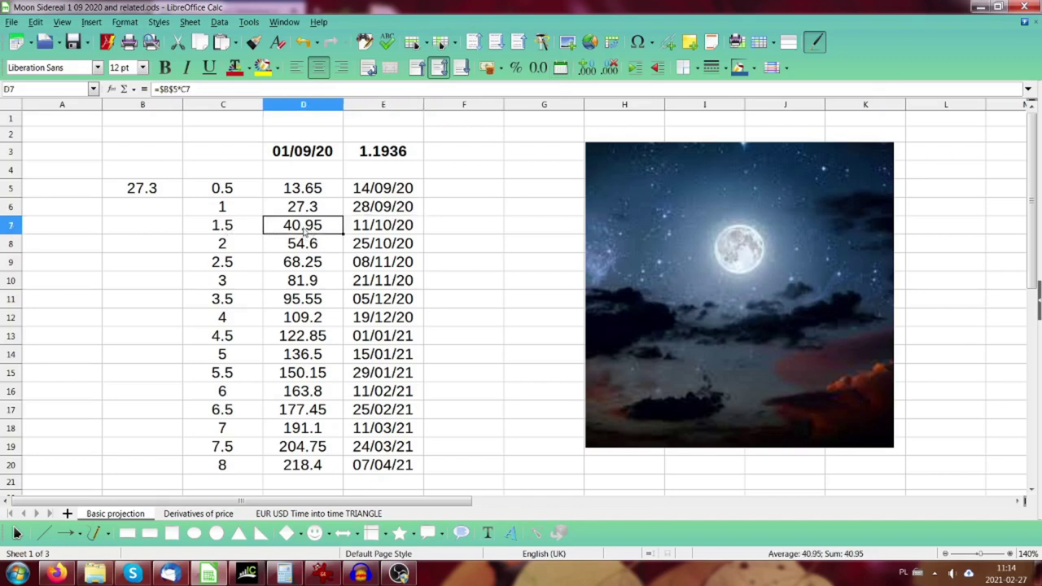
{"action": "left_click", "coordinate": [368, 232]}
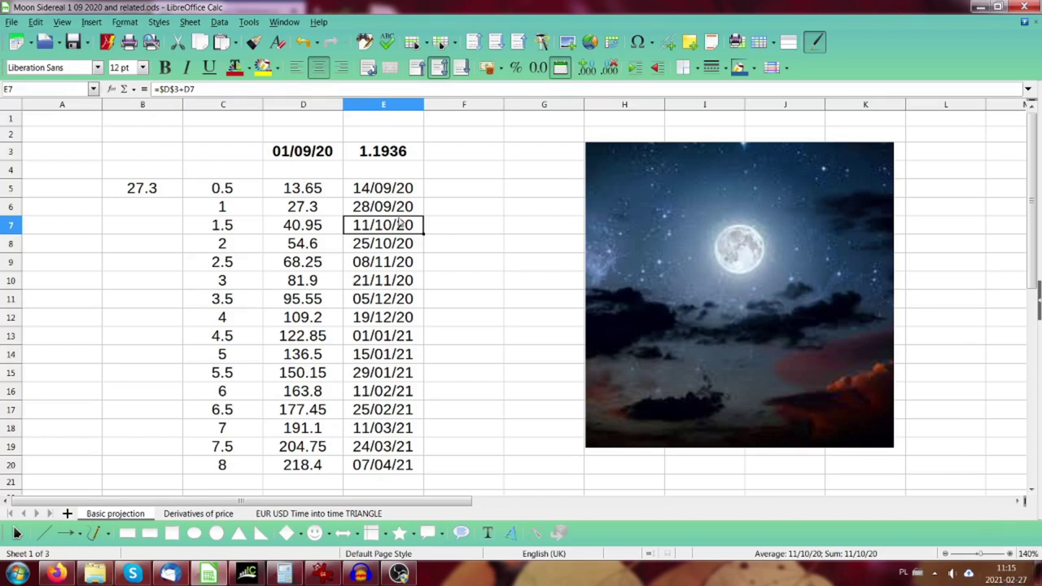
{"action": "left_click", "coordinate": [387, 195]}
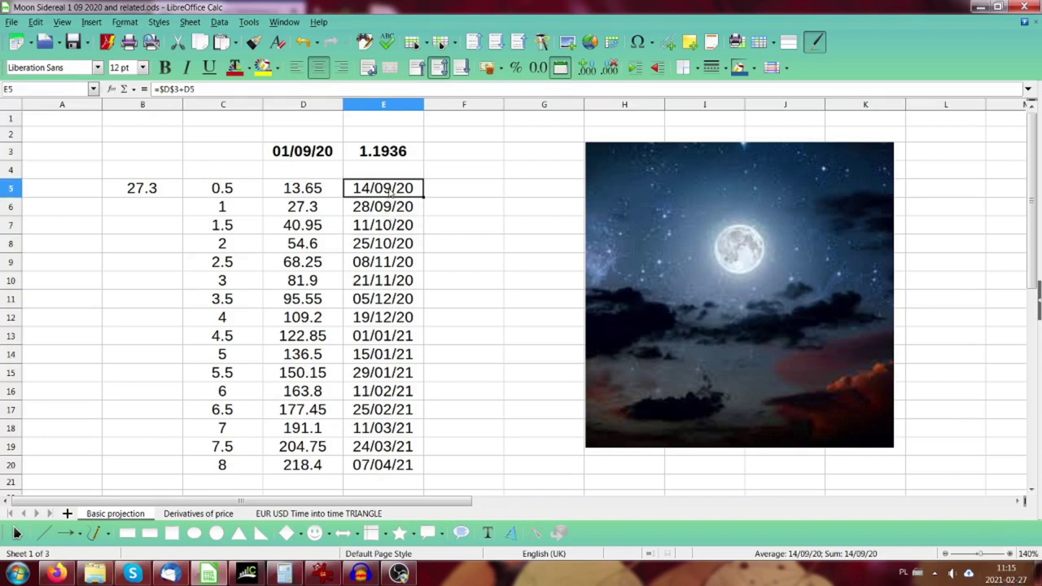
{"action": "left_click", "coordinate": [392, 208]}
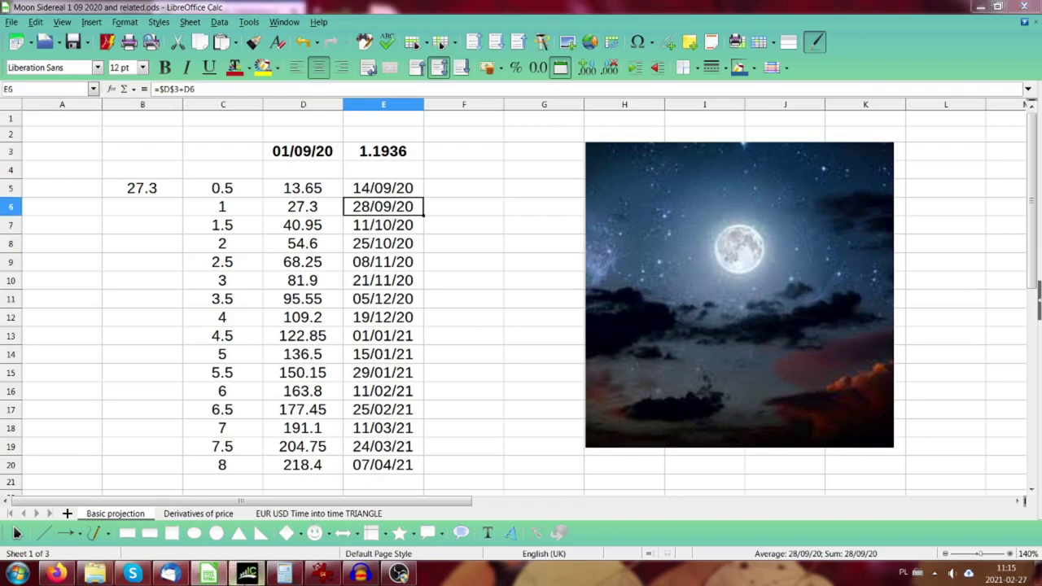
{"action": "left_click", "coordinate": [247, 574]}
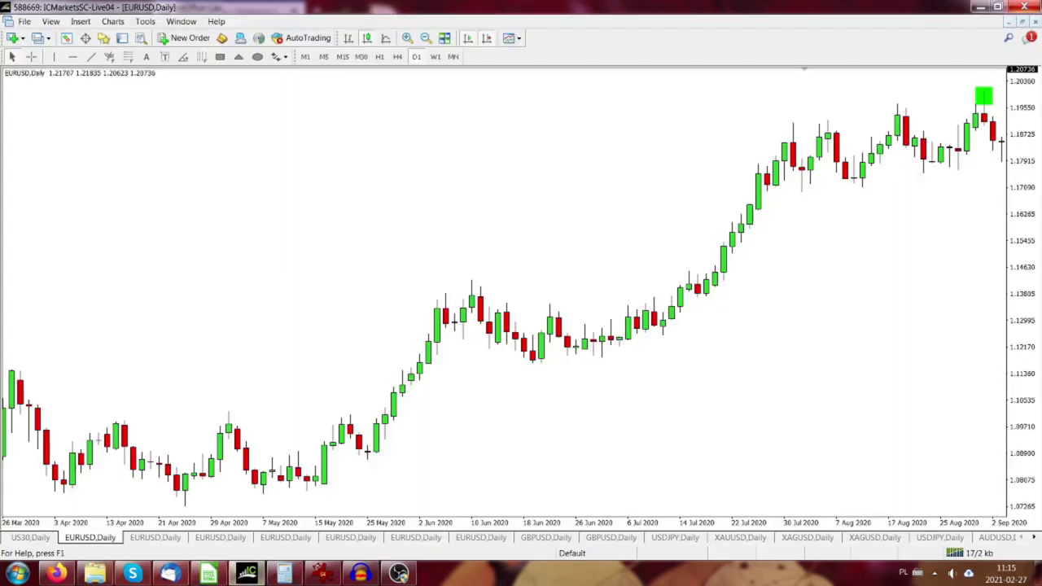
Step: Move the EURUSD chart forward to the September–October 2020 projected dates, cross-checking the spreadsheet
{"action": "scroll", "coordinate": [1024, 10], "scroll_direction": "down", "scroll_amount": 2}
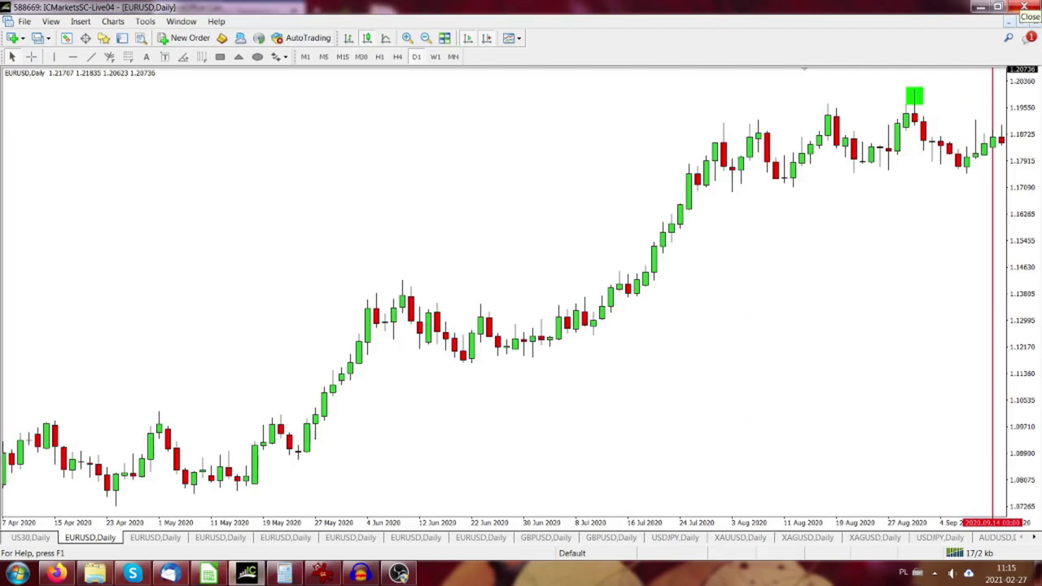
{"action": "scroll", "coordinate": [1024, 9], "scroll_direction": "down", "scroll_amount": 4}
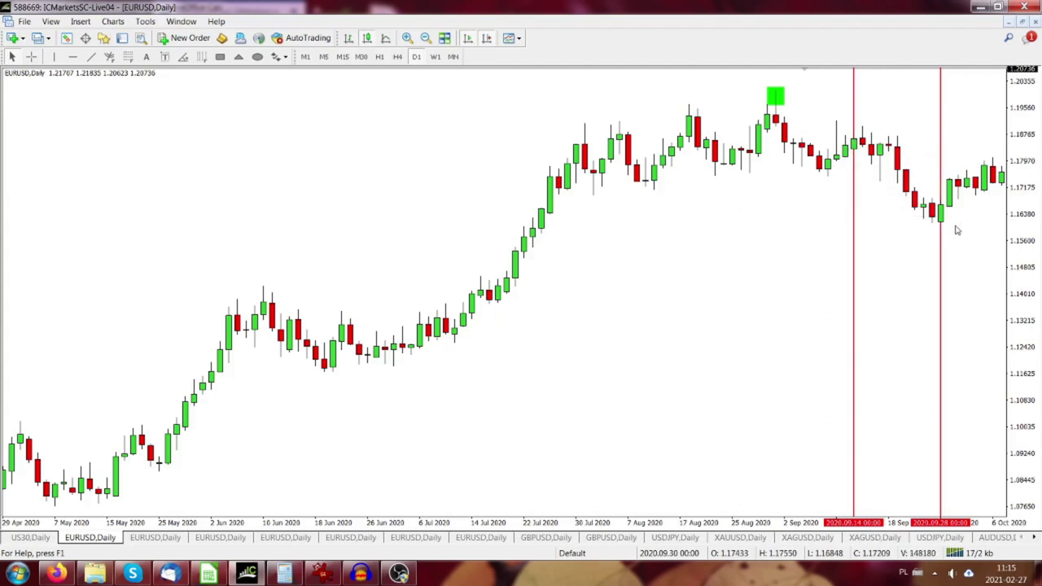
{"action": "left_click", "coordinate": [209, 574]}
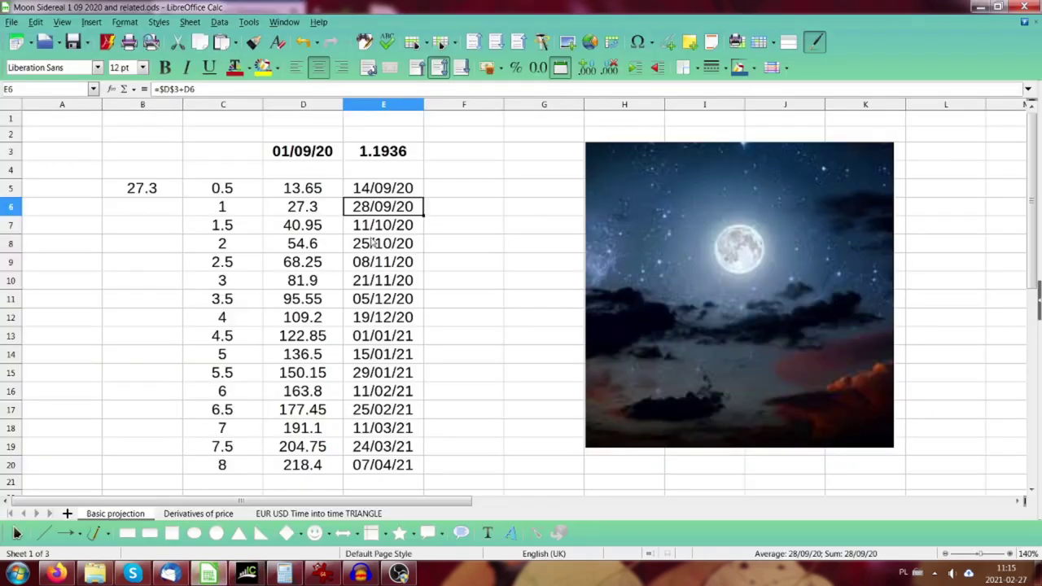
{"action": "key", "text": "Down"}
{"action": "key", "text": "Down"}
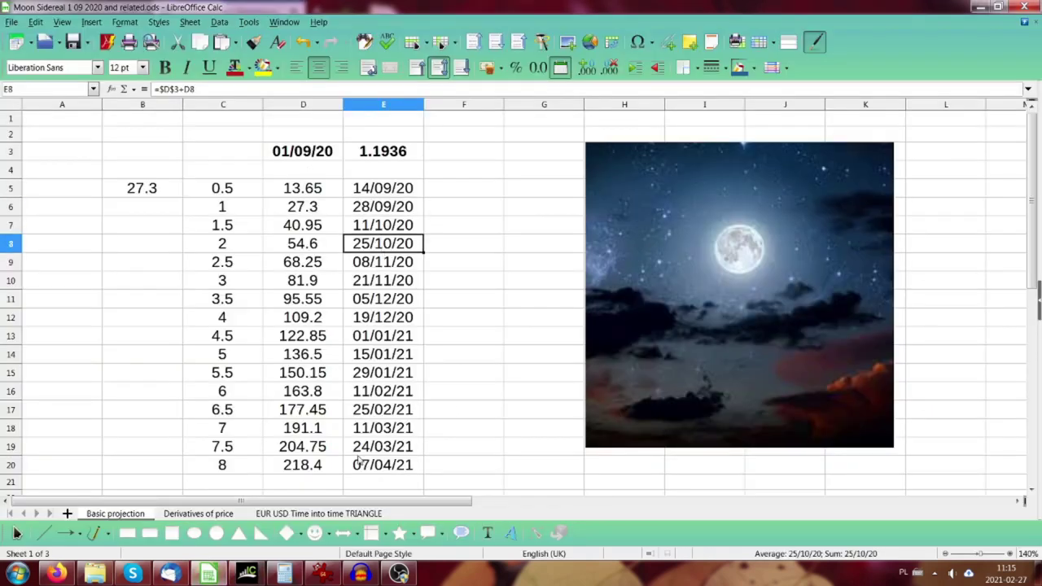
{"action": "left_click", "coordinate": [247, 574]}
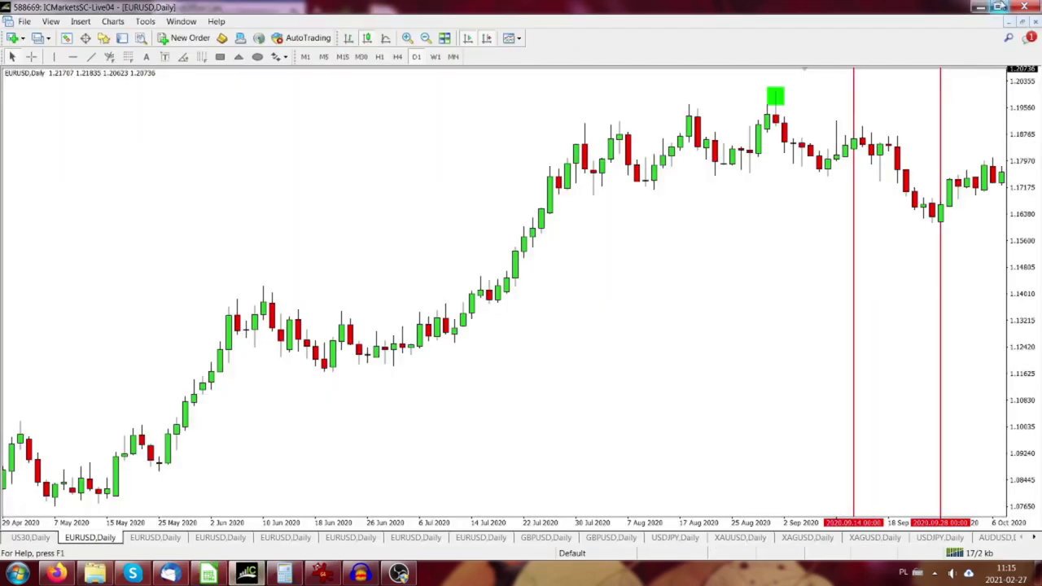
{"action": "key", "text": "Right"}
{"action": "key", "text": "Right"}
{"action": "key", "text": "Right"}
{"action": "key", "text": "Right"}
{"action": "key", "text": "Right"}
{"action": "key", "text": "Right"}
{"action": "key", "text": "Right"}
{"action": "key", "text": "Right"}
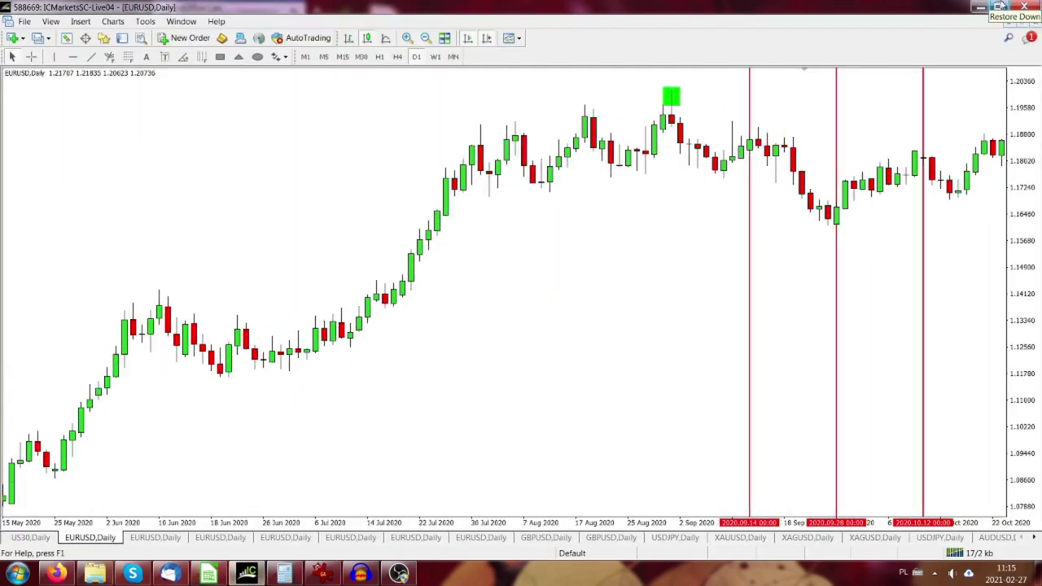
{"action": "key", "text": "Right"}
{"action": "key", "text": "Right"}
{"action": "key", "text": "Right"}
{"action": "key", "text": "Right"}
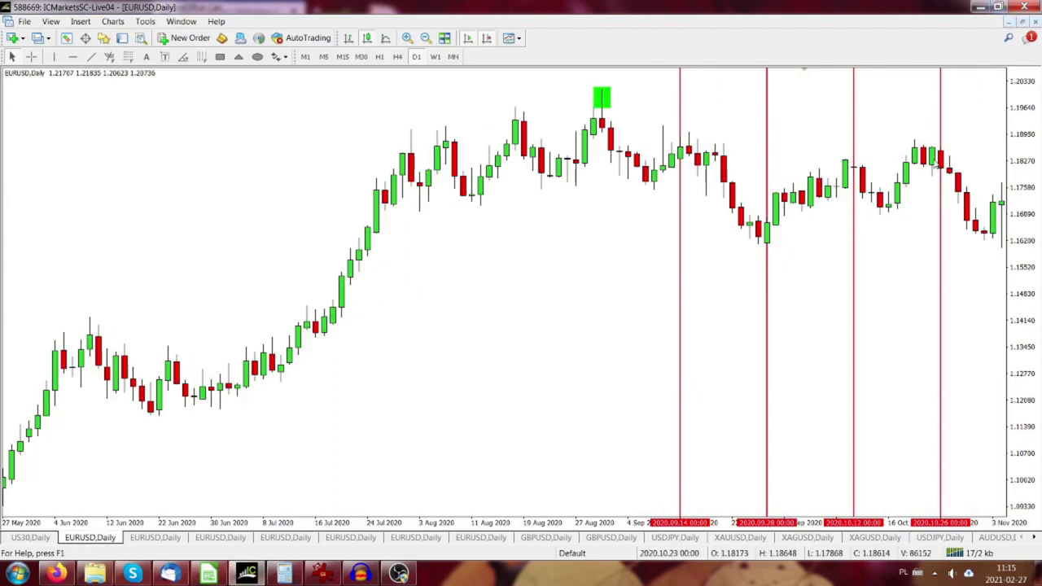
{"action": "mouse_move", "coordinate": [854, 171]}
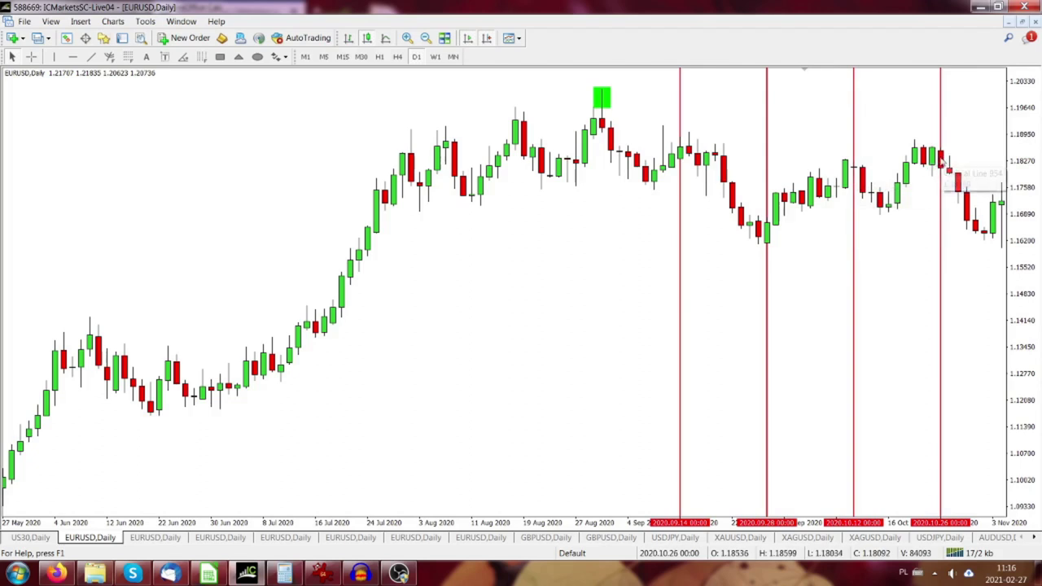
{"action": "left_click", "coordinate": [210, 575]}
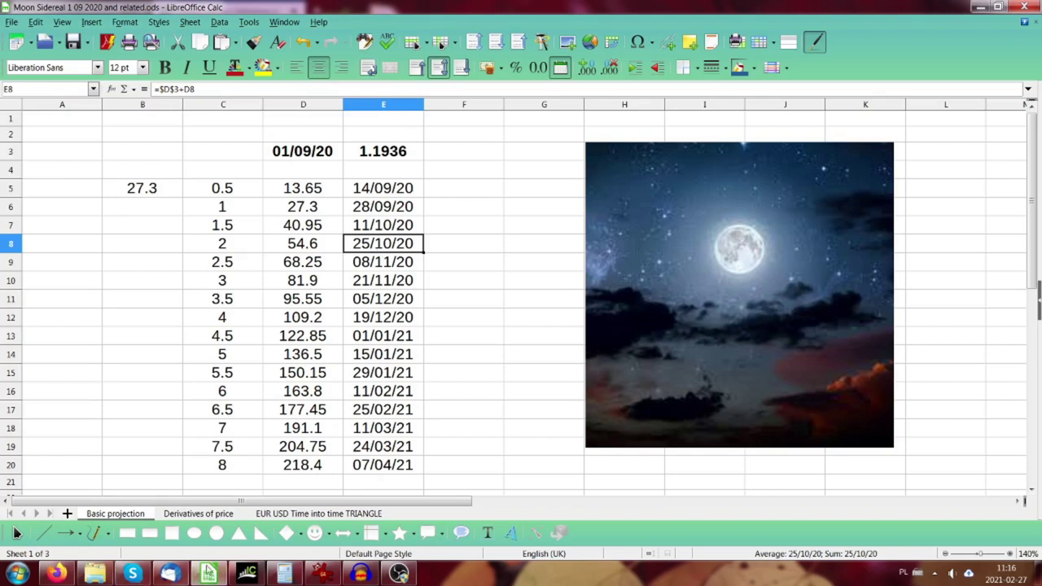
Step: Look up projected dates 08/11/20 and 21/11/20 and move the chart to newer candles
{"action": "left_click", "coordinate": [247, 575]}
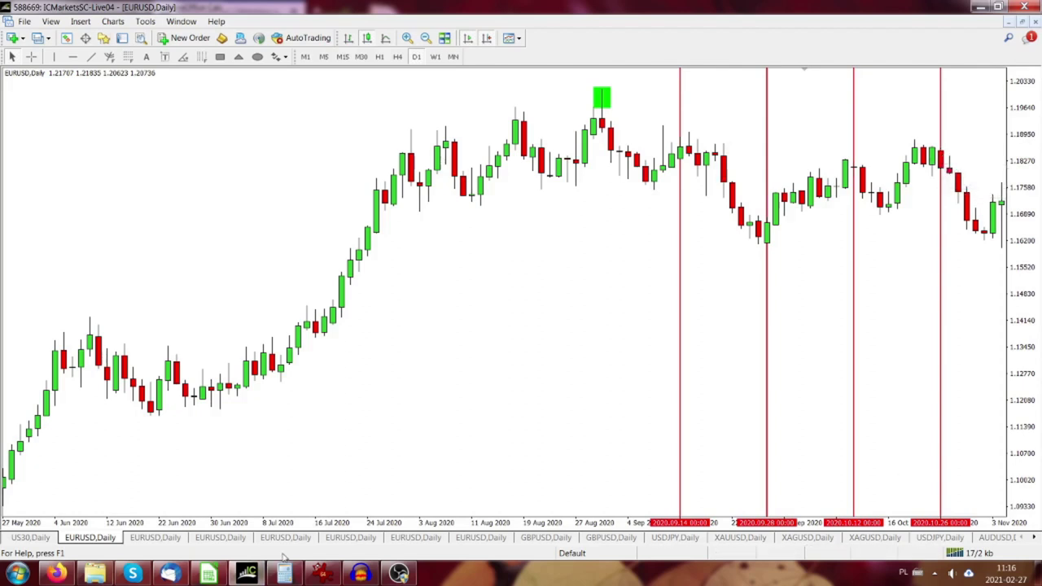
{"action": "left_click", "coordinate": [209, 574]}
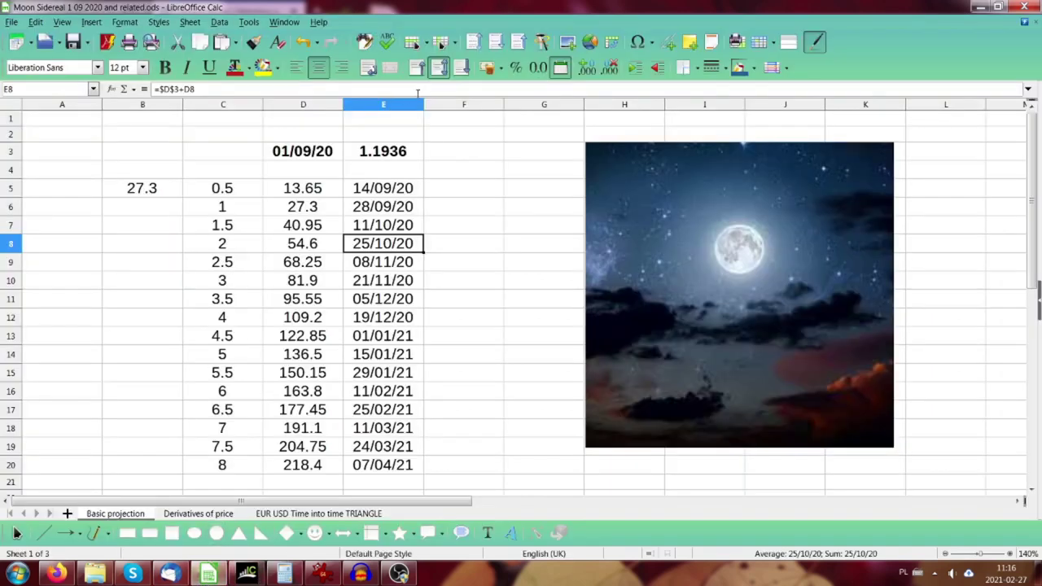
{"action": "left_click", "coordinate": [384, 262]}
{"action": "left_click", "coordinate": [394, 283]}
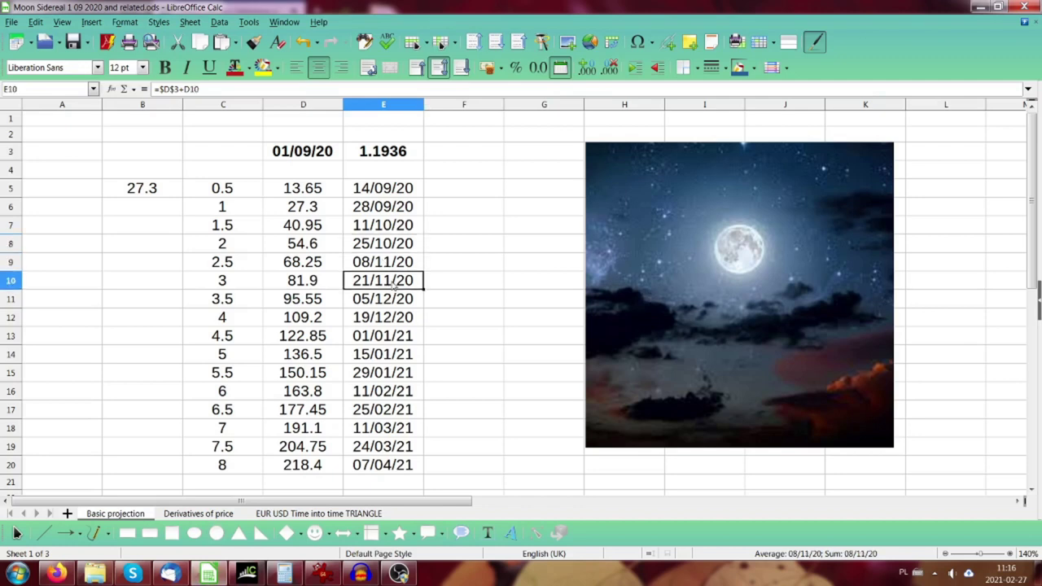
{"action": "left_click", "coordinate": [247, 574]}
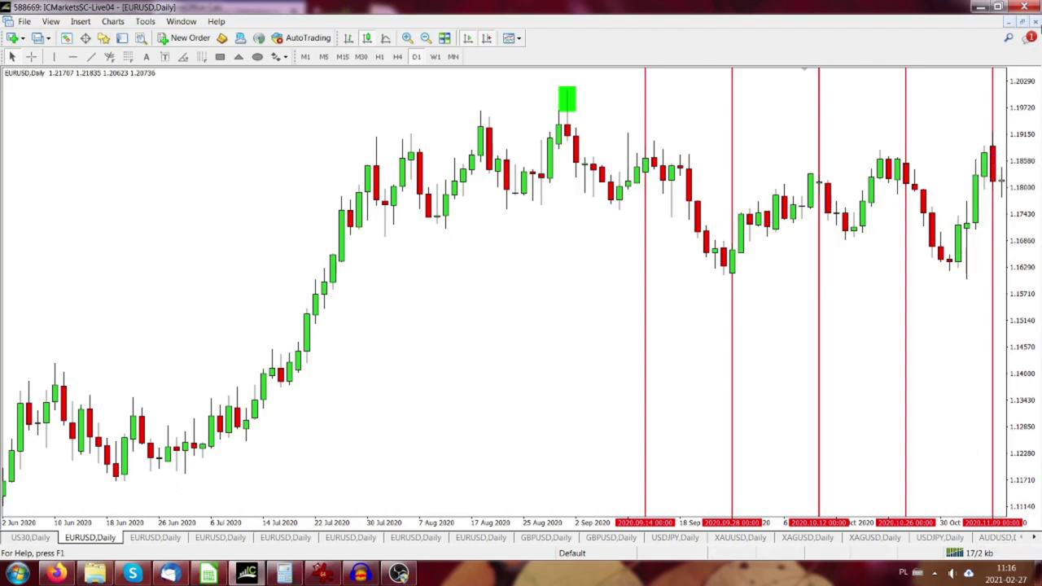
{"action": "key", "text": "Right"}
{"action": "key", "text": "Right"}
{"action": "key", "text": "Right"}
{"action": "key", "text": "Right"}
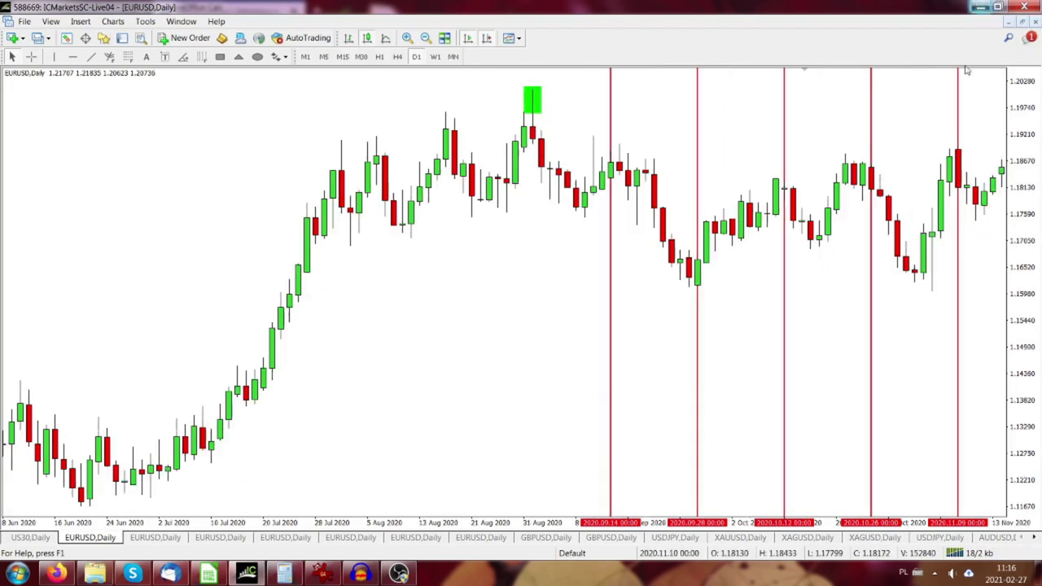
Step: Look up projected dates 05/12/20 and 19/12/20 and shift the chart toward newer candles
{"action": "left_click", "coordinate": [209, 574]}
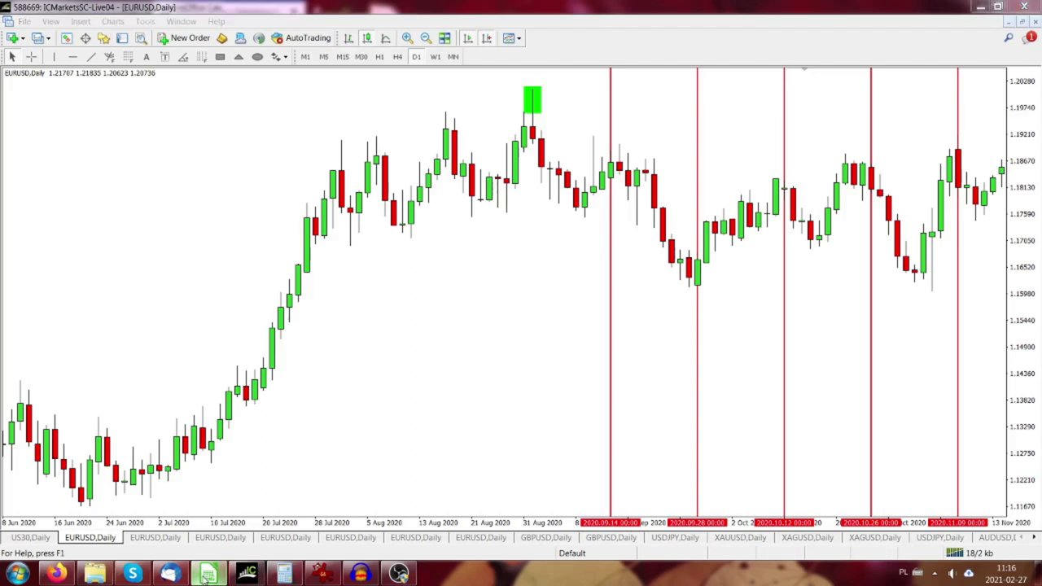
{"action": "left_click", "coordinate": [387, 304]}
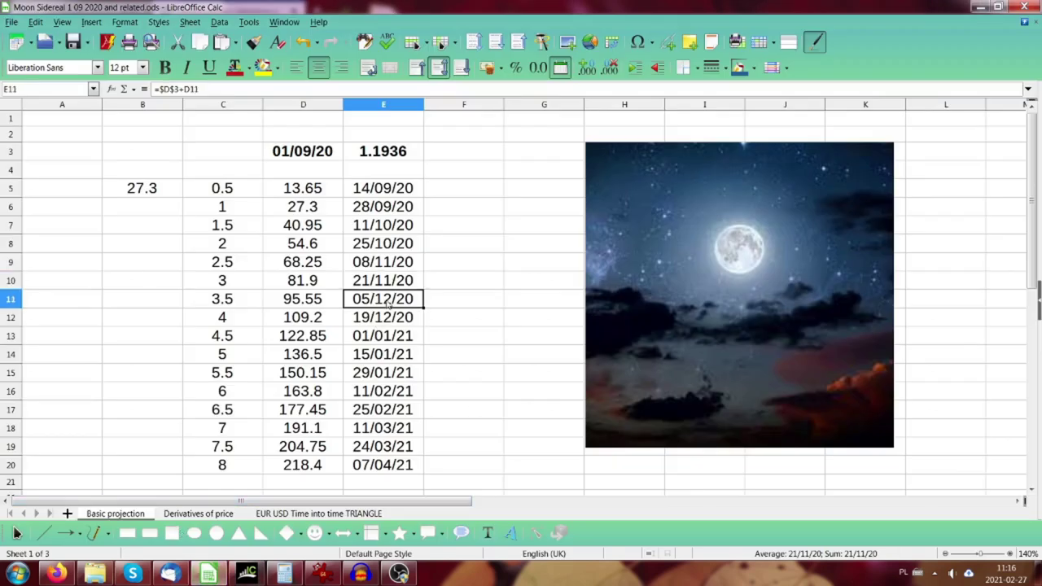
{"action": "left_click", "coordinate": [388, 318]}
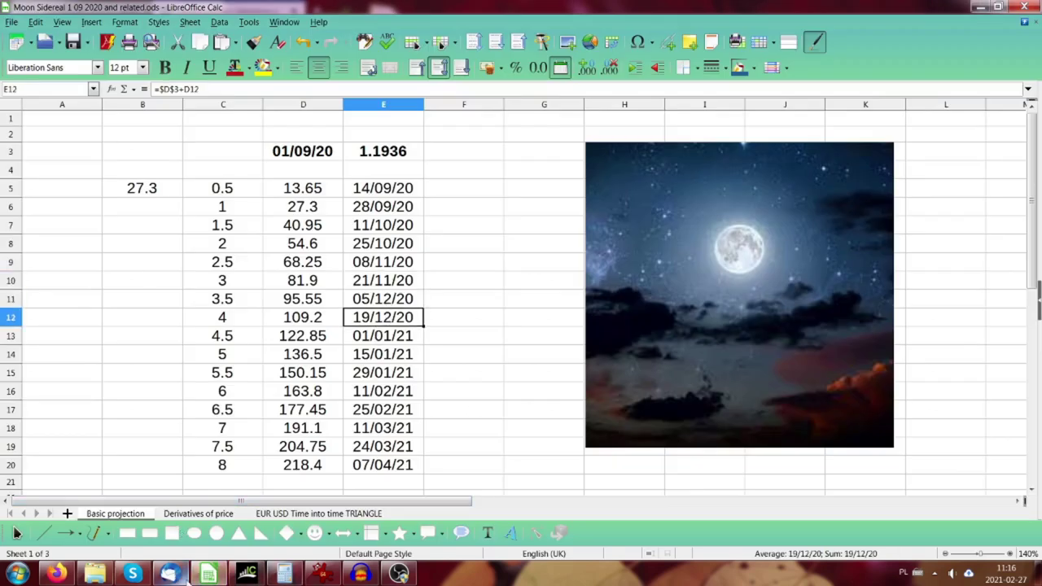
{"action": "left_click", "coordinate": [247, 575]}
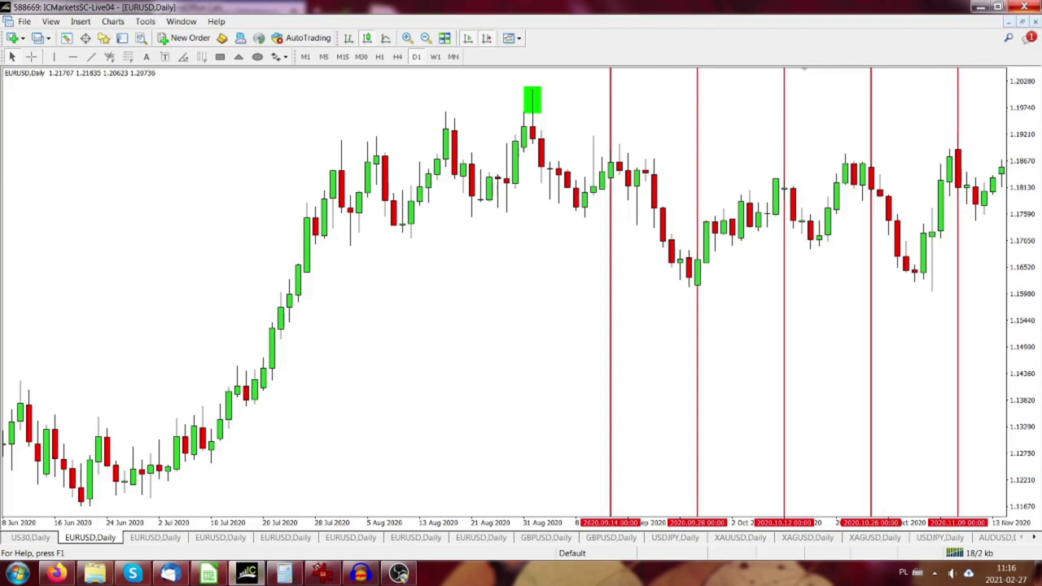
{"action": "key", "text": "Right"}
{"action": "key", "text": "Right"}
{"action": "key", "text": "Right"}
{"action": "key", "text": "Right"}
{"action": "key", "text": "Right"}
{"action": "key", "text": "Right"}
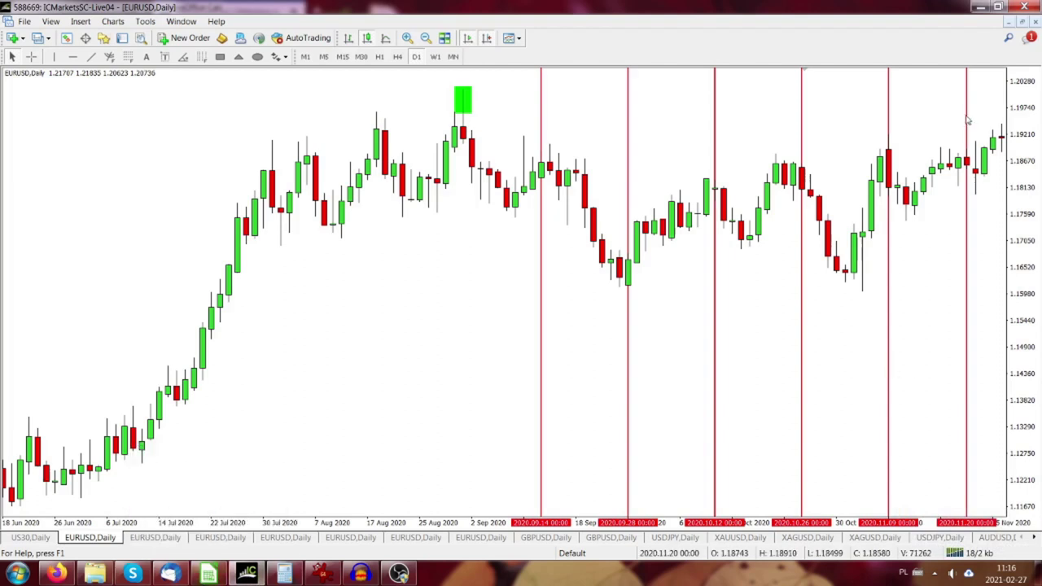
Step: Drag the newest red line onto the 19 Nov 2020 candle
{"action": "left_click", "coordinate": [208, 573]}
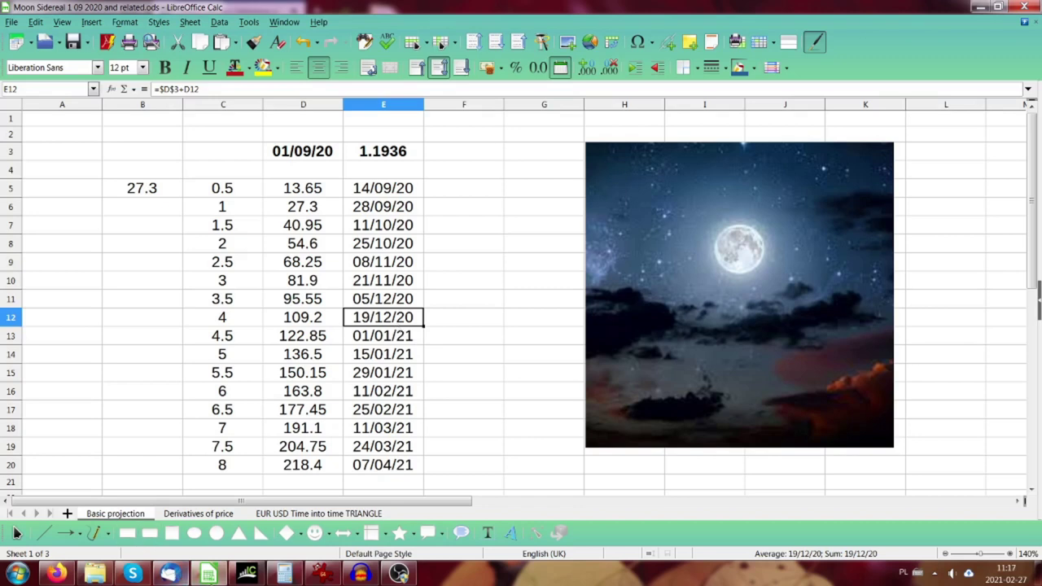
{"action": "left_click", "coordinate": [247, 573]}
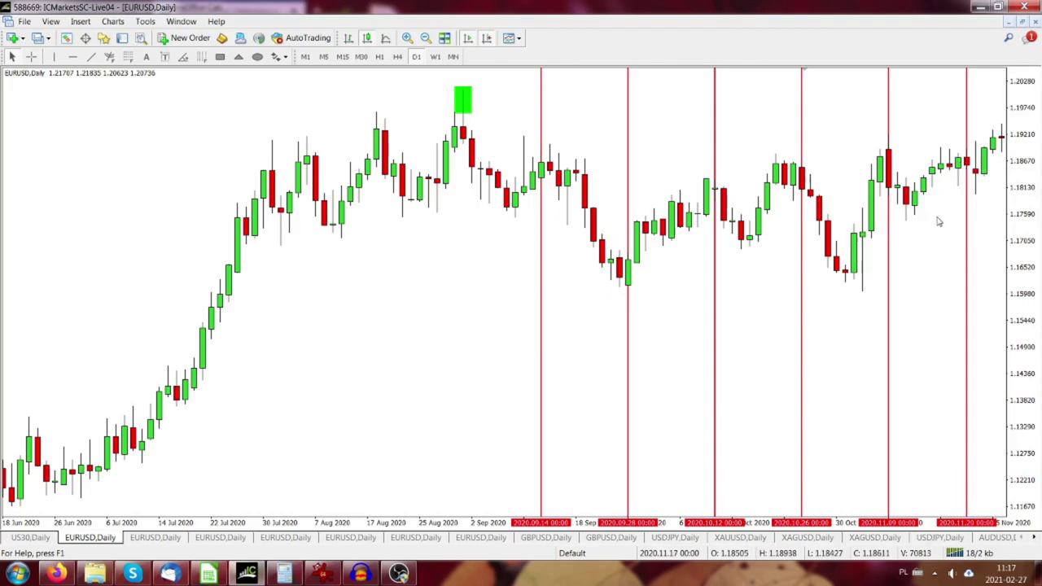
{"action": "mouse_move", "coordinate": [963, 166]}
{"action": "left_click_drag", "start_coordinate": [969, 204], "coordinate": [963, 207]}
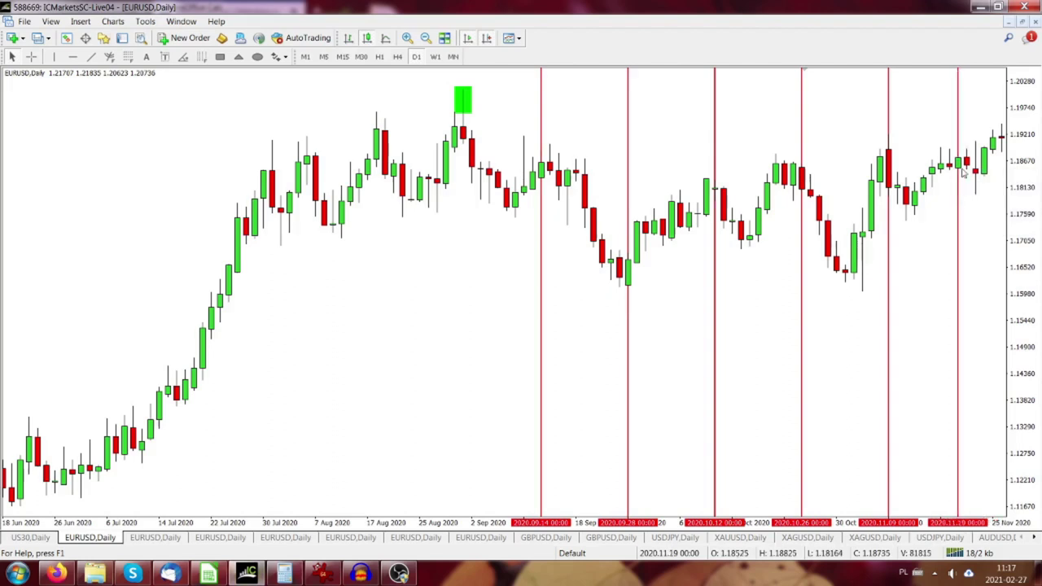
Step: Reposition the line on 20 Nov 2020 to match the 21/11/20 projection
{"action": "left_click", "coordinate": [217, 574]}
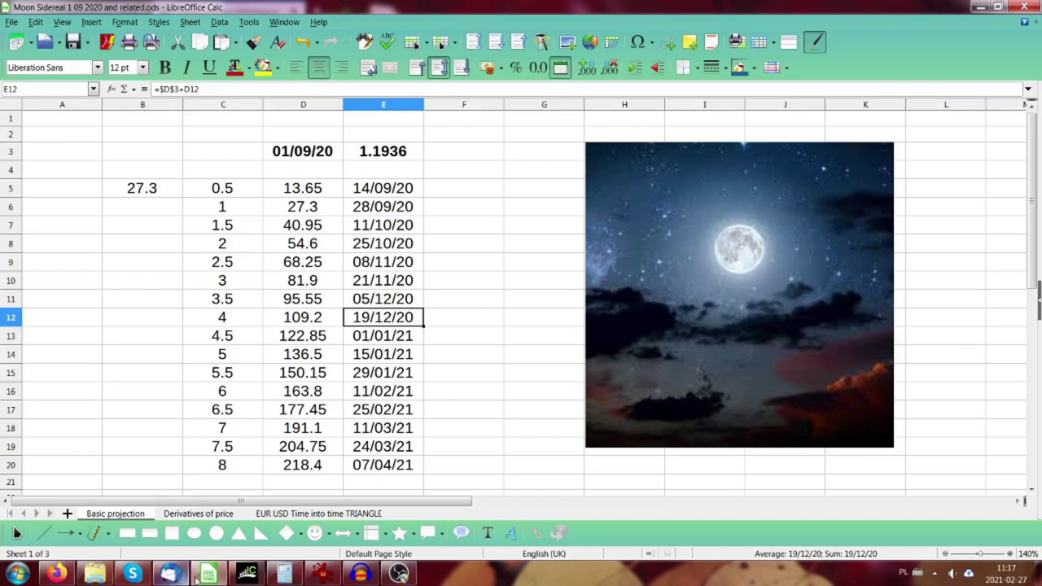
{"action": "left_click", "coordinate": [247, 573]}
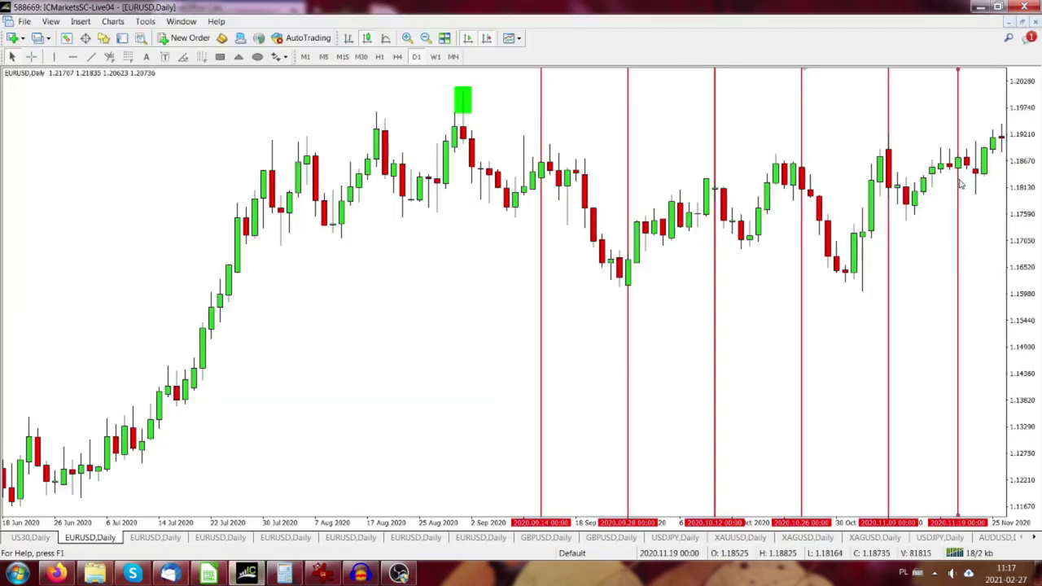
{"action": "left_click_drag", "start_coordinate": [960, 186], "coordinate": [969, 189]}
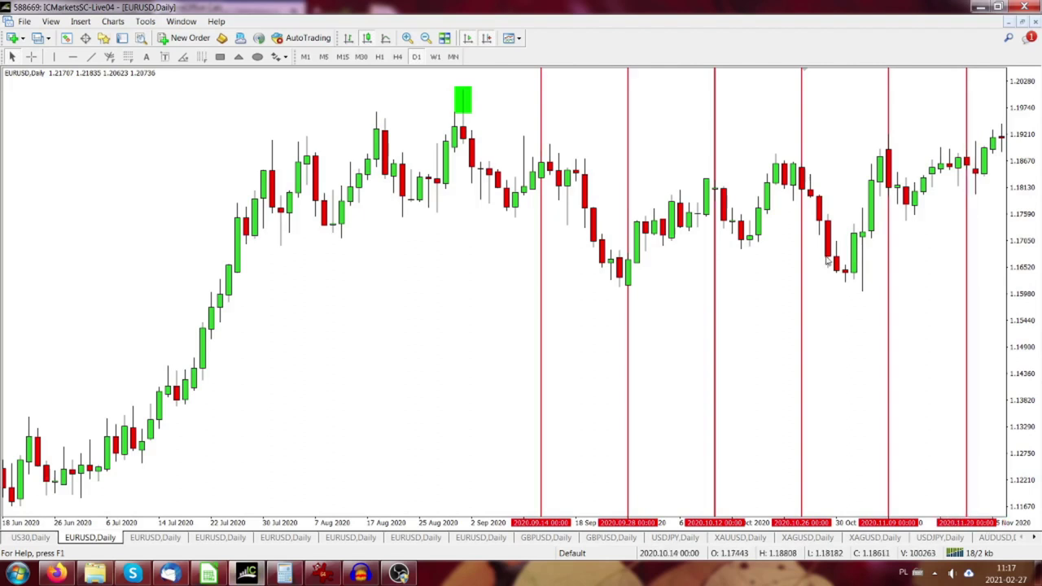
{"action": "left_click", "coordinate": [209, 574]}
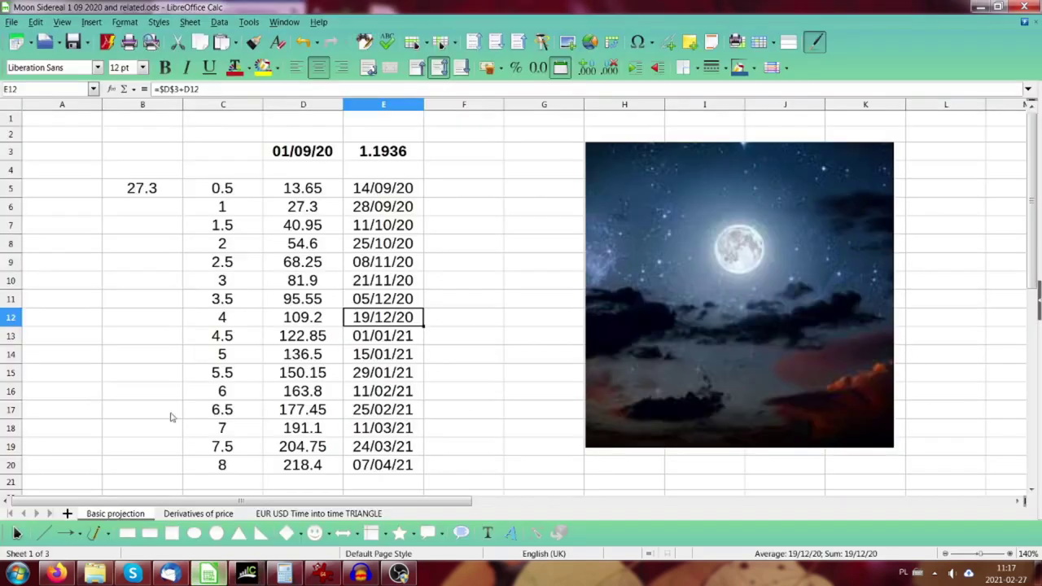
{"action": "left_click", "coordinate": [396, 284]}
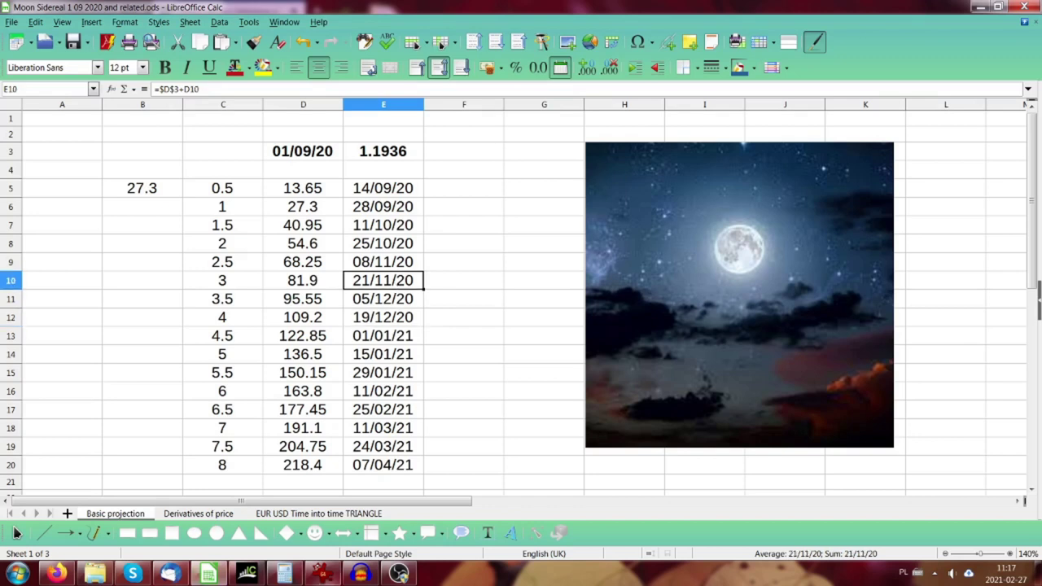
{"action": "left_click", "coordinate": [245, 574]}
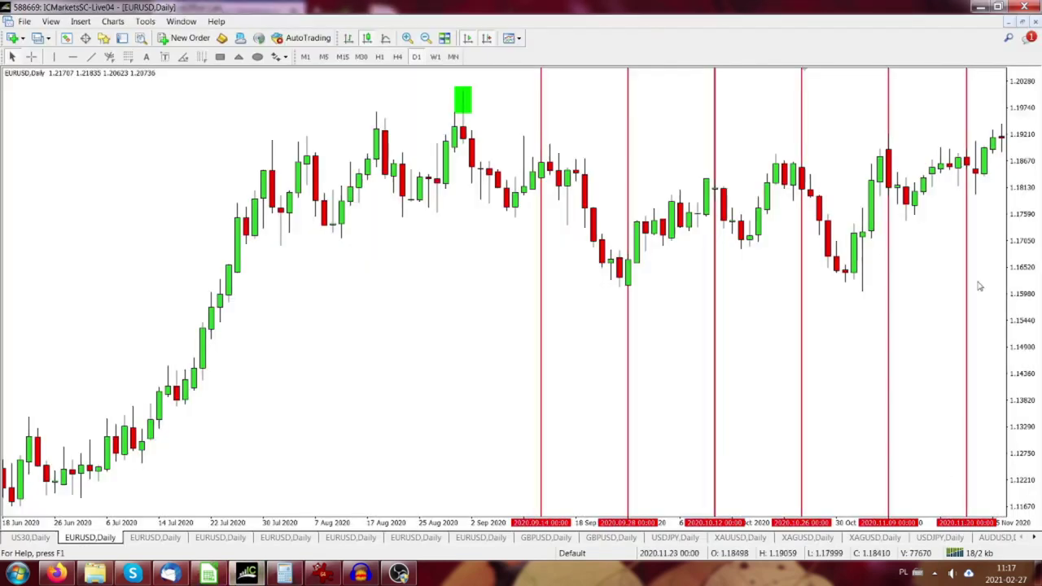
{"action": "mouse_move", "coordinate": [979, 176]}
{"action": "scroll", "coordinate": [960, 216], "scroll_direction": "down", "scroll_amount": 5}
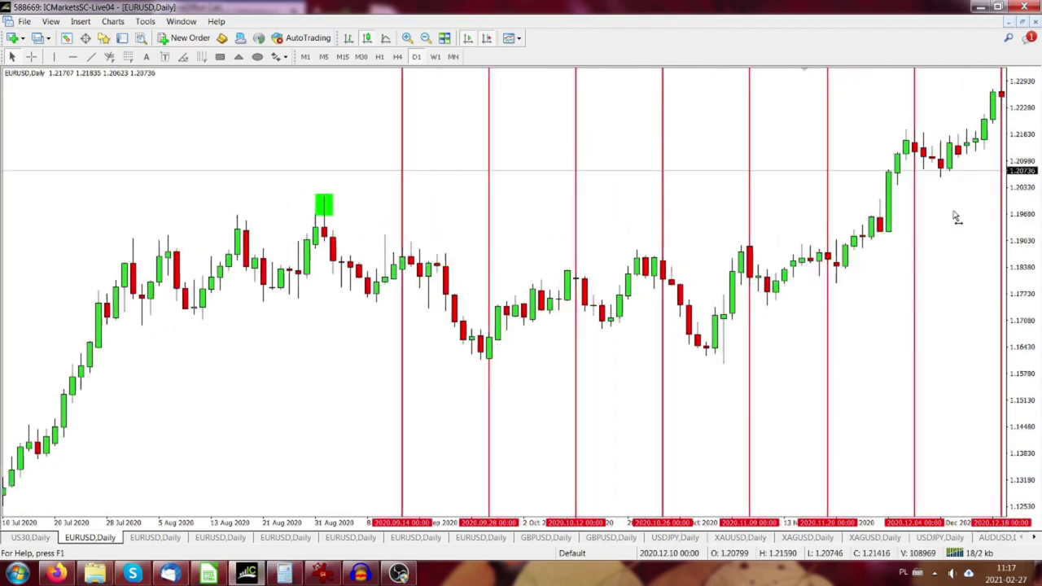
{"action": "scroll", "coordinate": [955, 217], "scroll_direction": "down", "scroll_amount": 3}
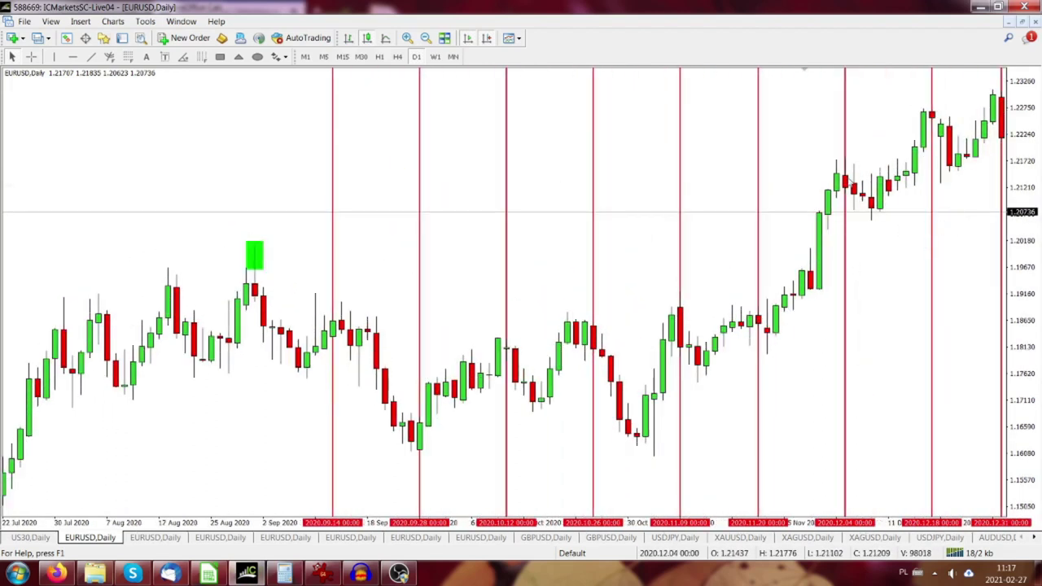
{"action": "left_click", "coordinate": [208, 575]}
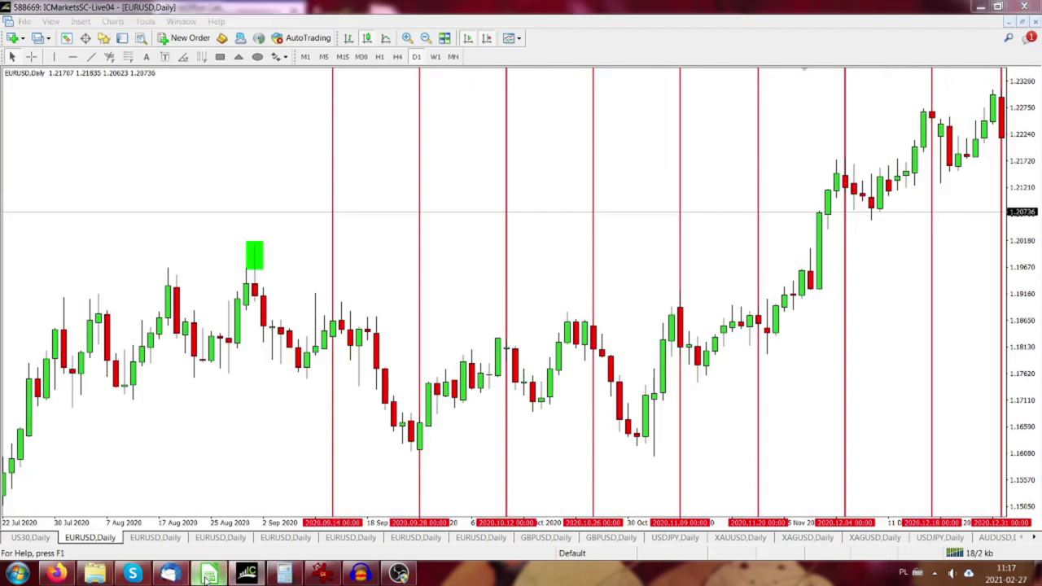
{"action": "left_click", "coordinate": [407, 301]}
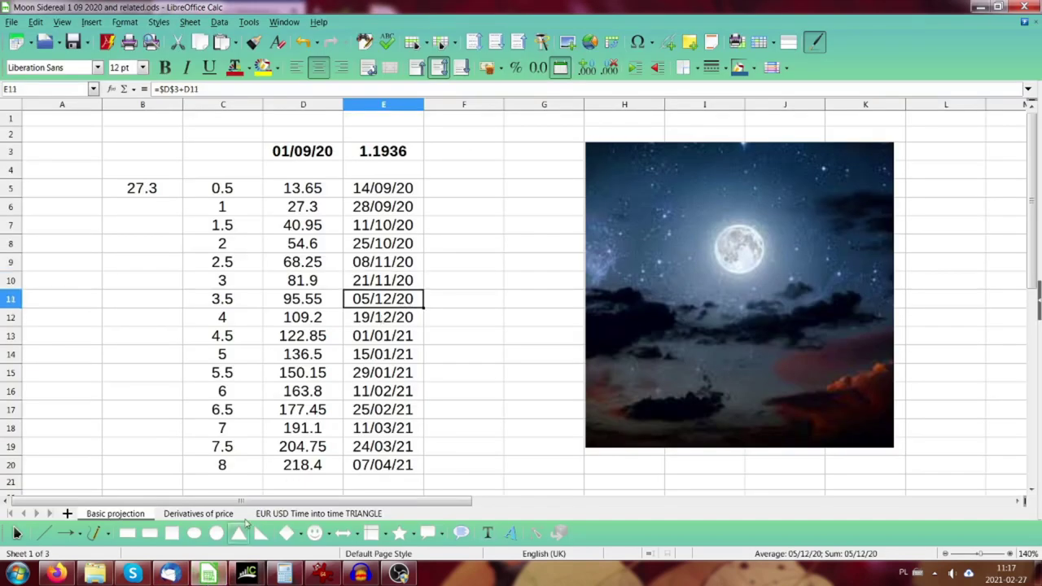
{"action": "left_click", "coordinate": [247, 575]}
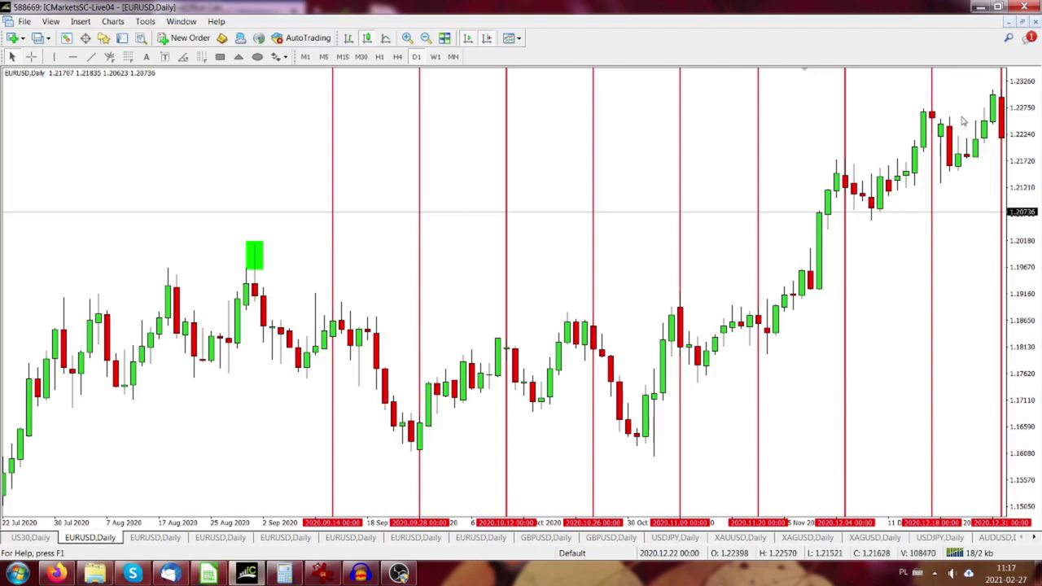
{"action": "left_click", "coordinate": [209, 574]}
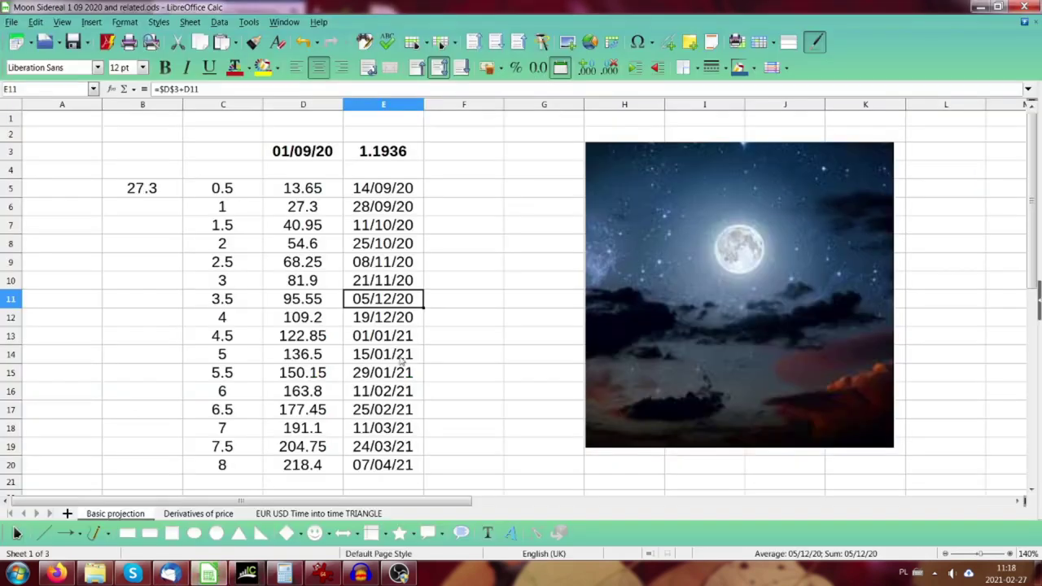
{"action": "left_click", "coordinate": [380, 317]}
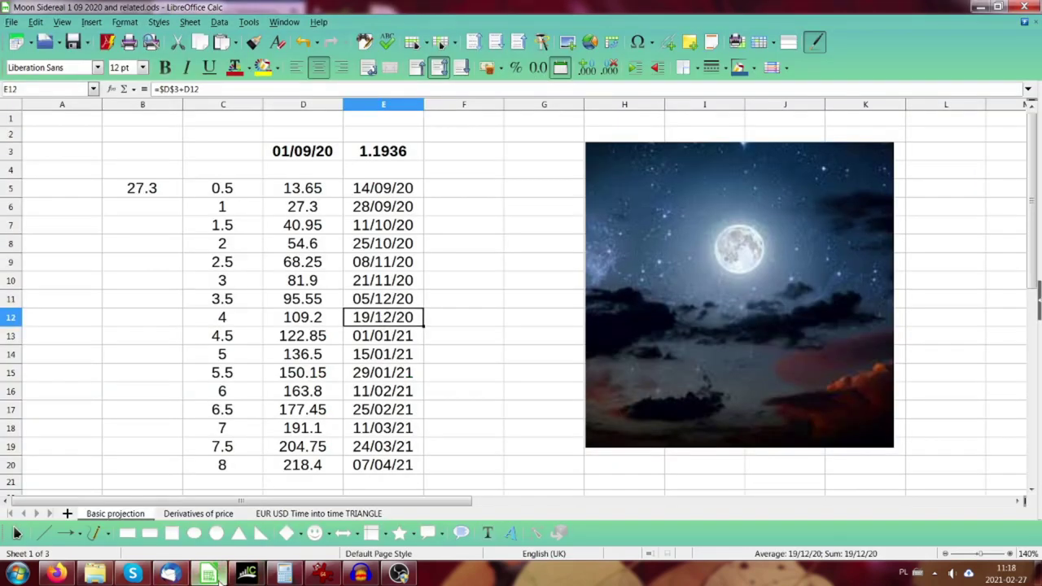
{"action": "mouse_move", "coordinate": [211, 576]}
{"action": "left_click", "coordinate": [247, 574]}
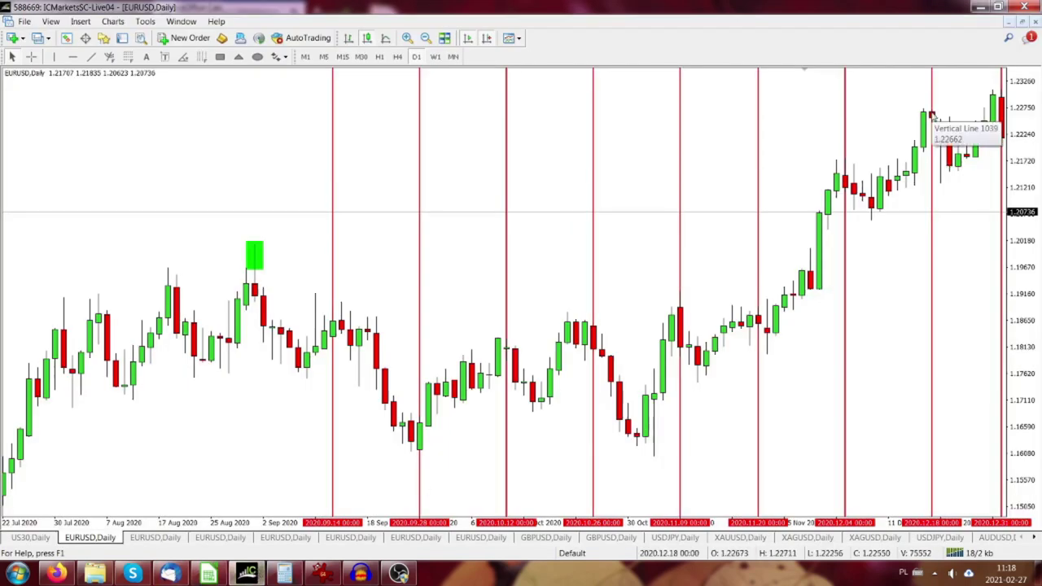
{"action": "mouse_move", "coordinate": [940, 128]}
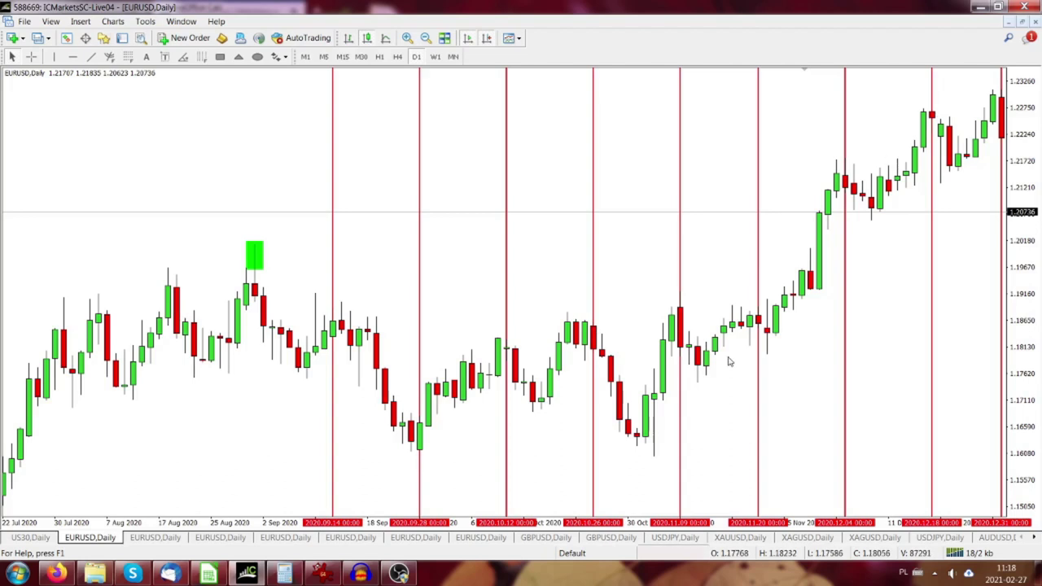
{"action": "left_click", "coordinate": [210, 575]}
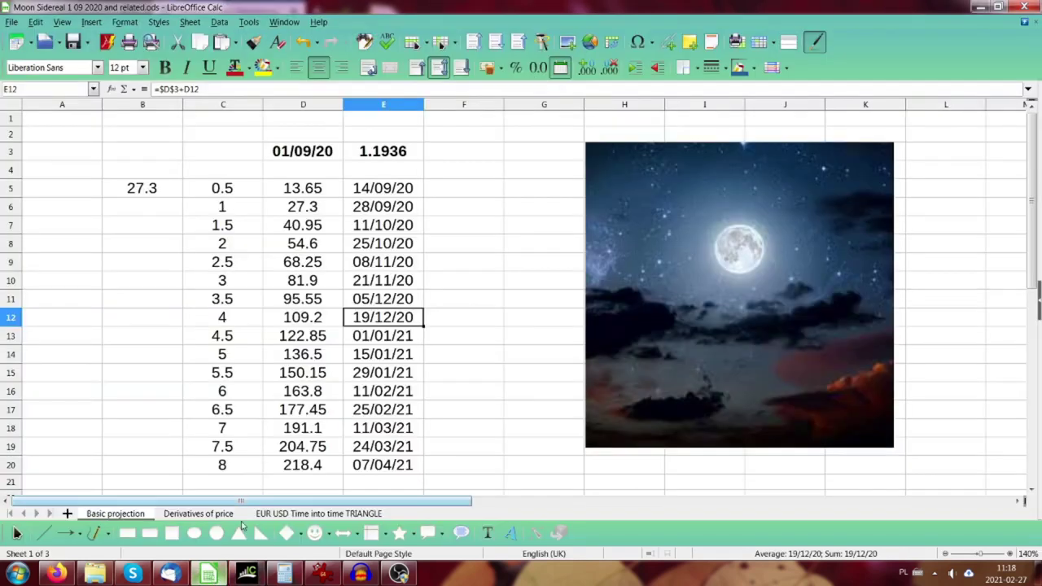
{"action": "left_click", "coordinate": [391, 343]}
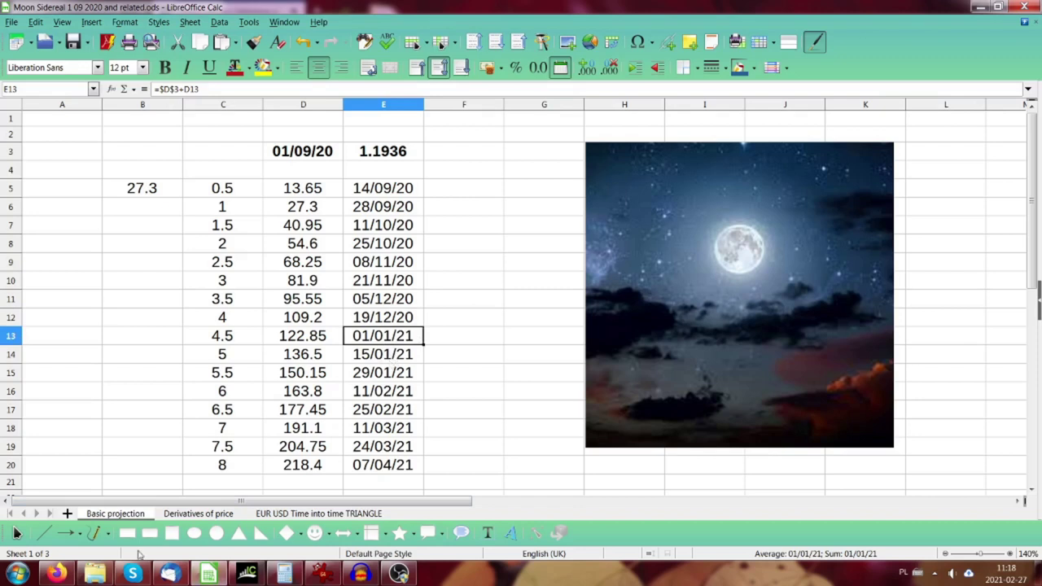
{"action": "left_click", "coordinate": [247, 575]}
{"action": "left_click", "coordinate": [363, 358]}
{"action": "left_click", "coordinate": [370, 373]}
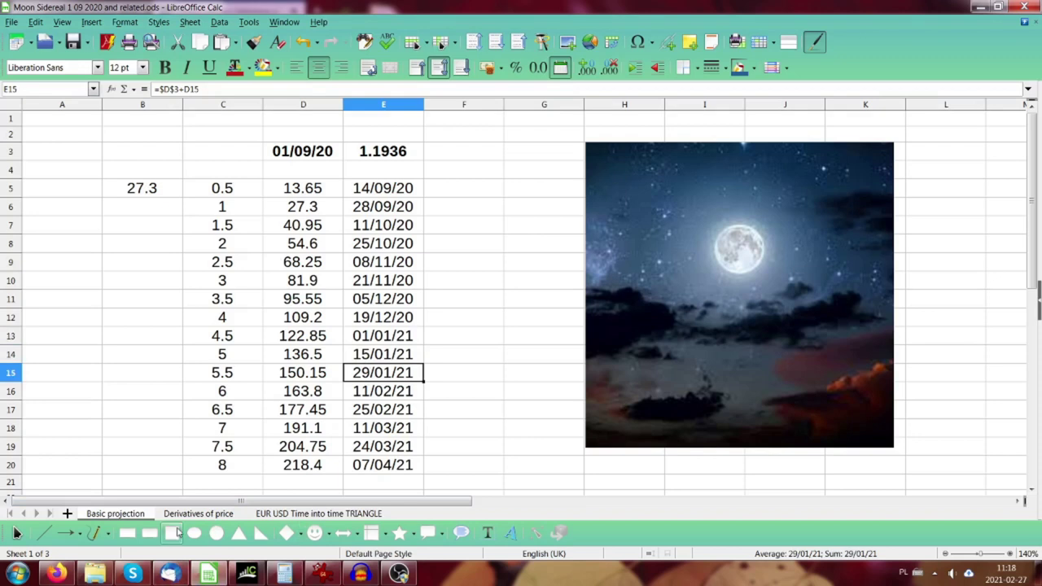
{"action": "left_click", "coordinate": [246, 574]}
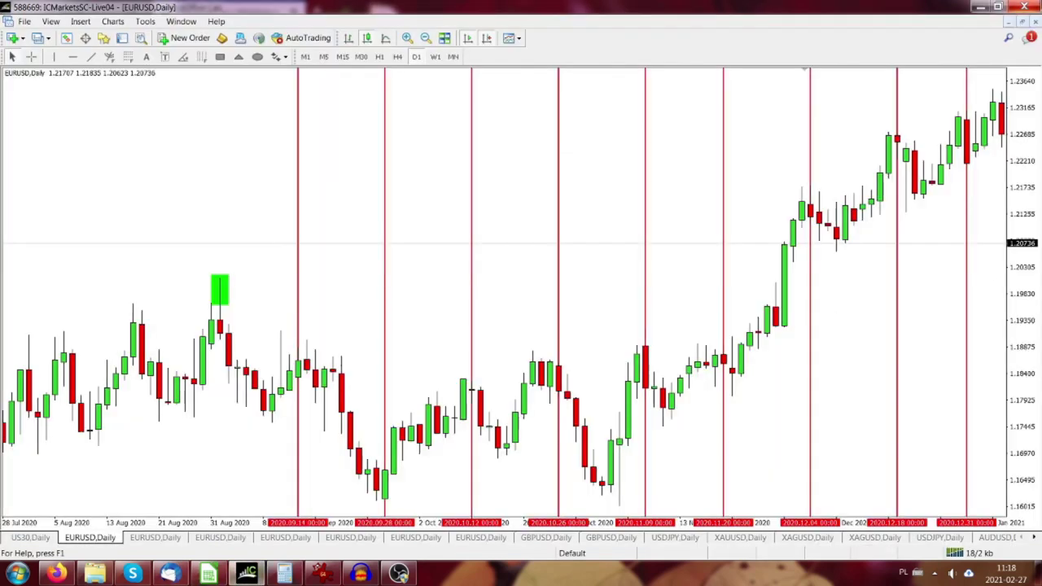
Step: Check projected dates 11/02/21 and 25/02/21, then drag the last red line onto 2021.02.25
{"action": "scroll", "coordinate": [505, 293], "scroll_direction": "down", "scroll_amount": 3}
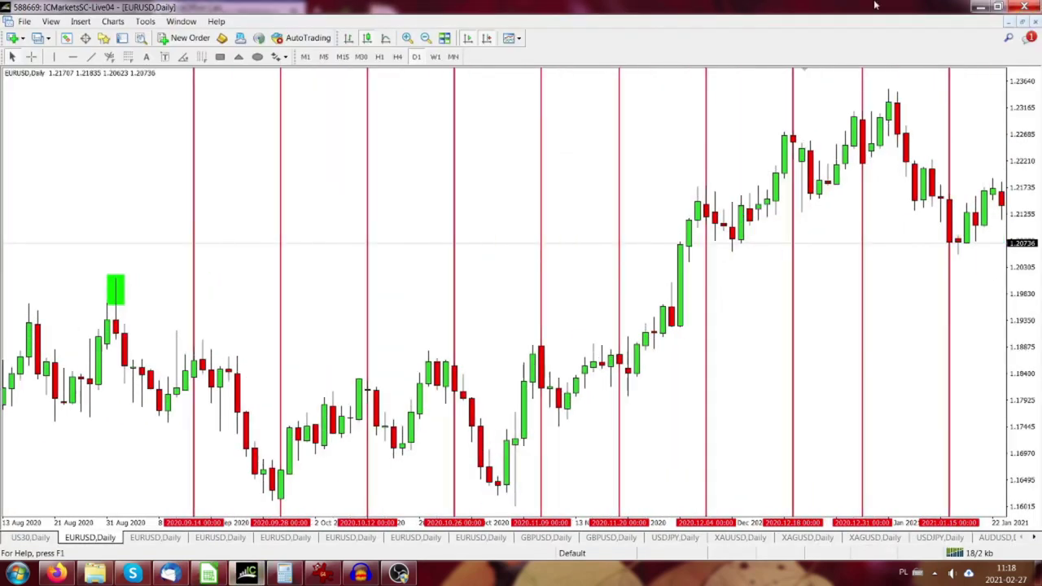
{"action": "scroll", "coordinate": [1023, 283], "scroll_direction": "down", "scroll_amount": 3}
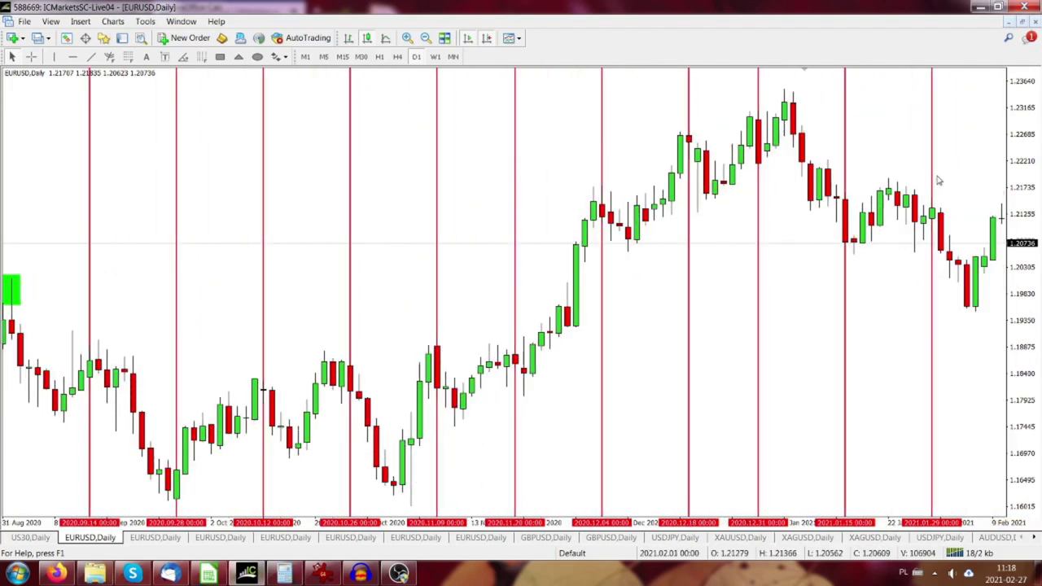
{"action": "left_click", "coordinate": [207, 574]}
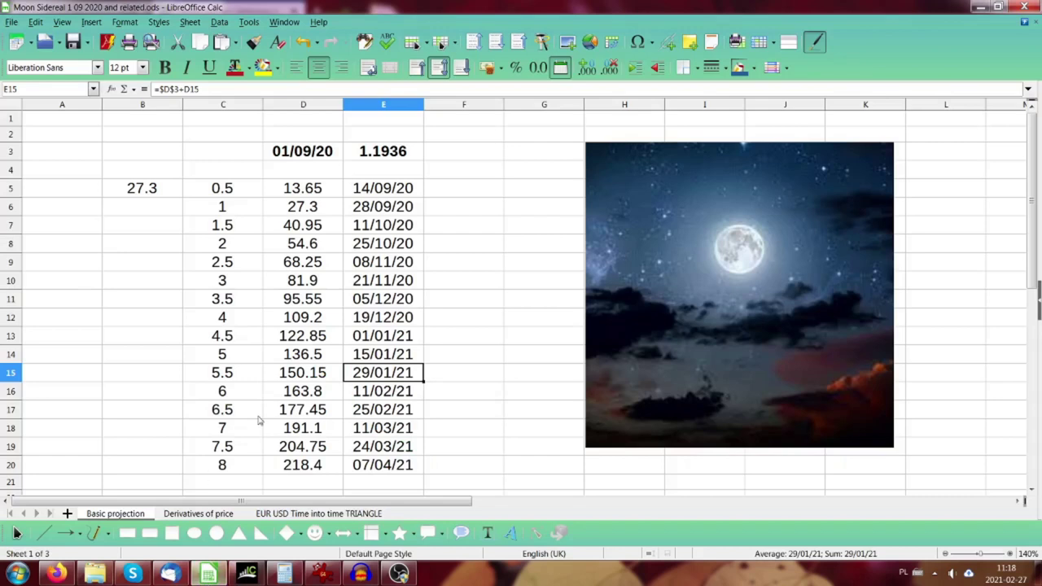
{"action": "left_click", "coordinate": [368, 392]}
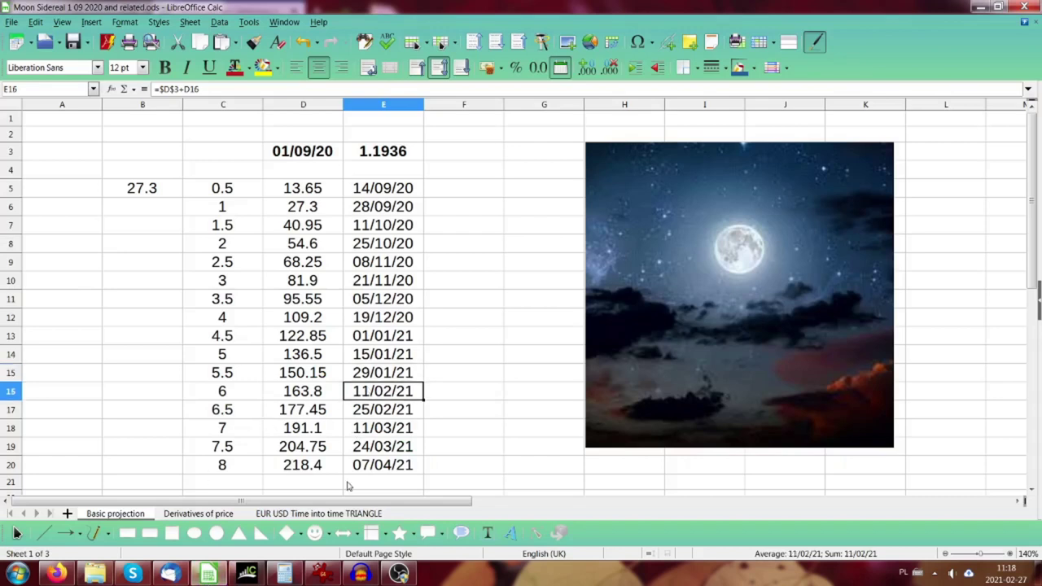
{"action": "left_click", "coordinate": [364, 412]}
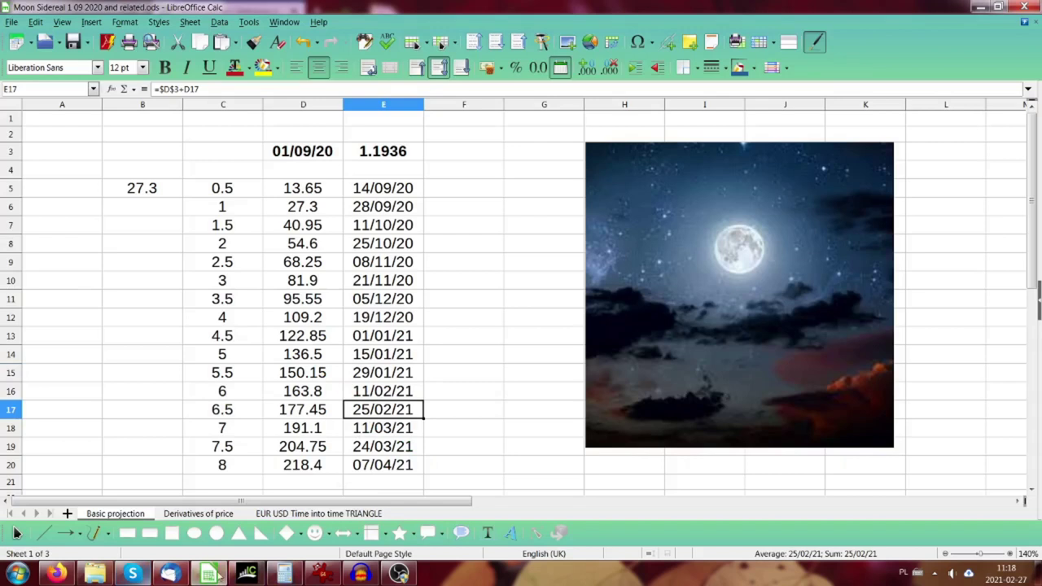
{"action": "left_click", "coordinate": [245, 575]}
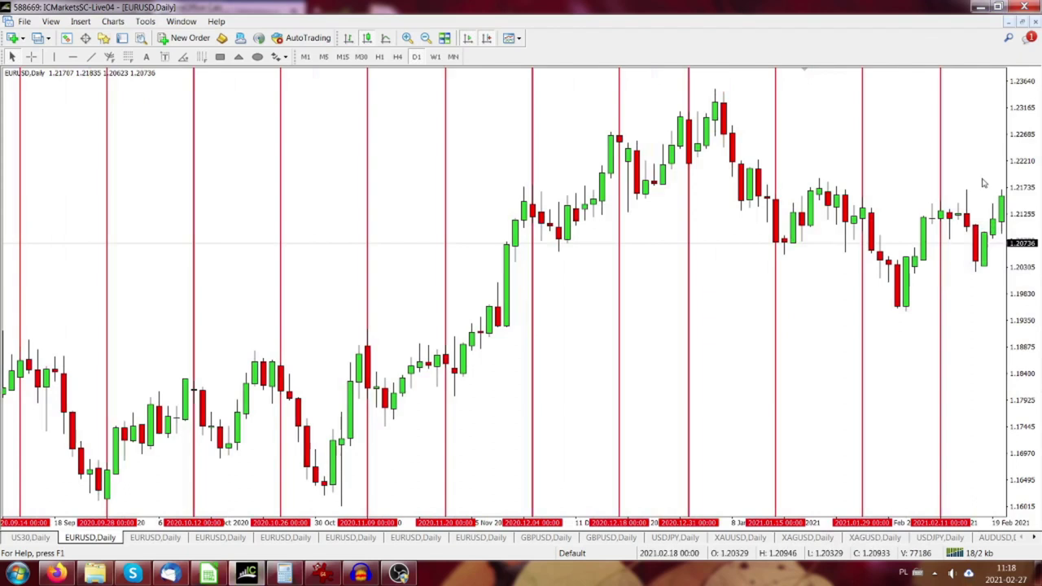
{"action": "scroll", "coordinate": [984, 184], "scroll_direction": "down", "scroll_amount": 3}
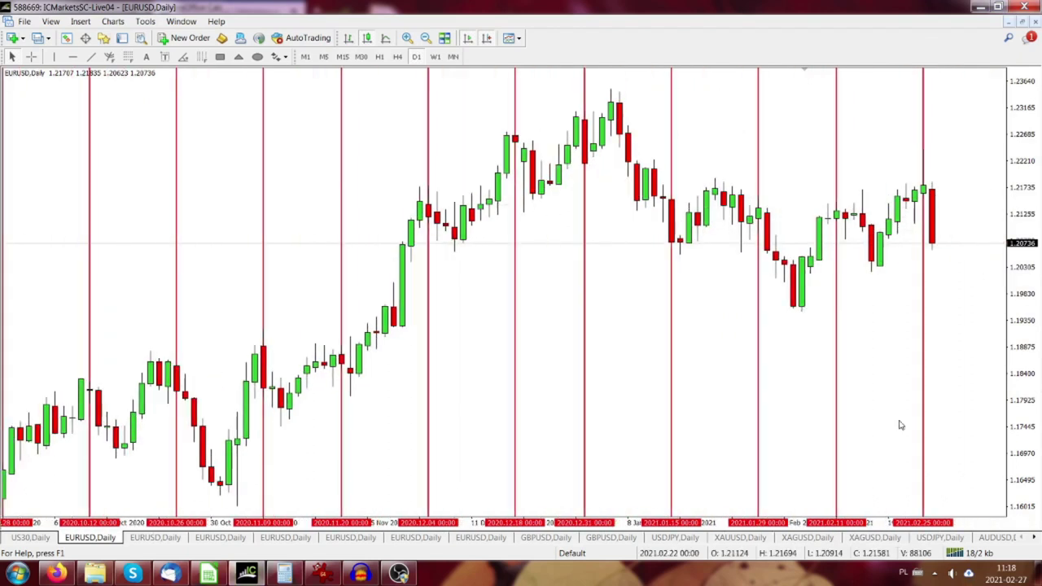
{"action": "left_click_drag", "start_coordinate": [922, 255], "coordinate": [960, 253]}
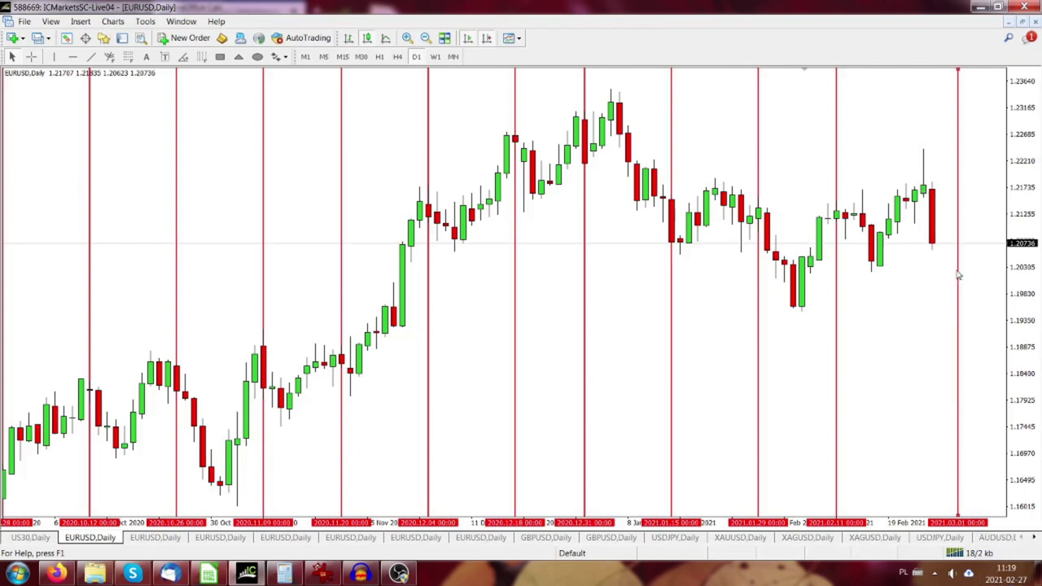
{"action": "left_click_drag", "start_coordinate": [958, 273], "coordinate": [927, 273]}
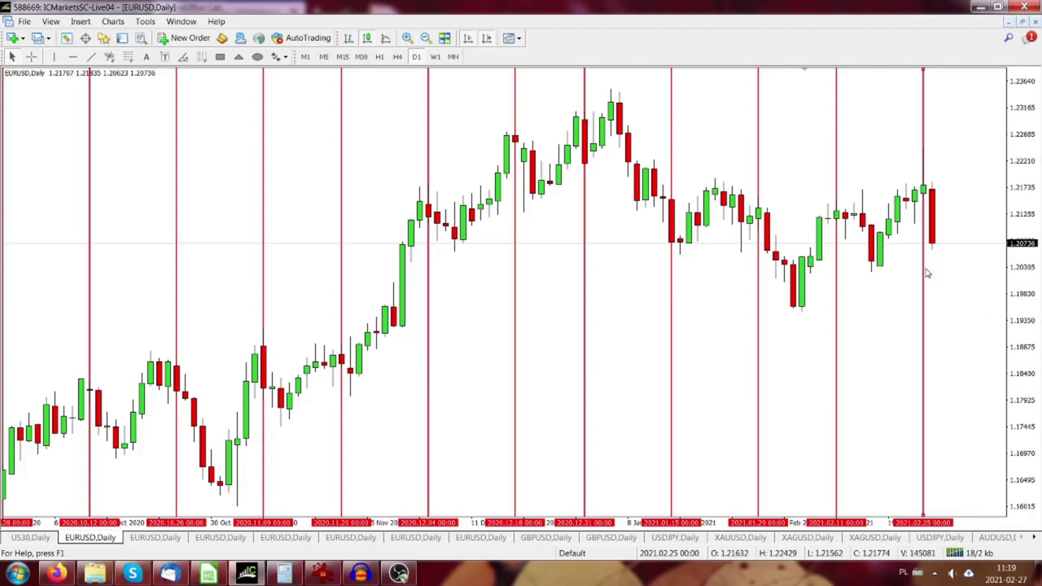
Step: Check the 01/09/20 start date in D3, then switch to the 'Derivatives of price' sheet
{"action": "left_click", "coordinate": [208, 573]}
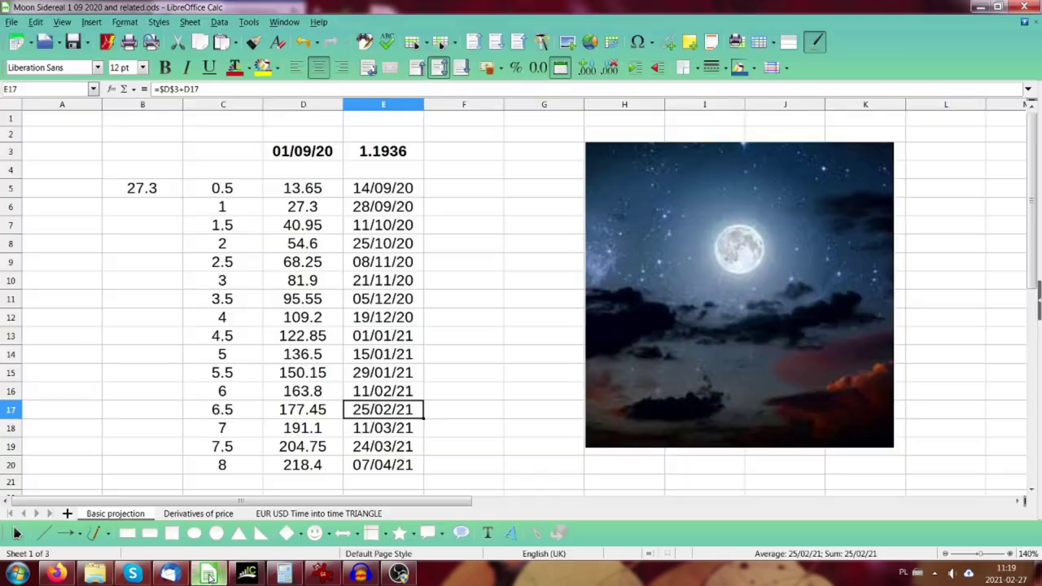
{"action": "left_click", "coordinate": [299, 155]}
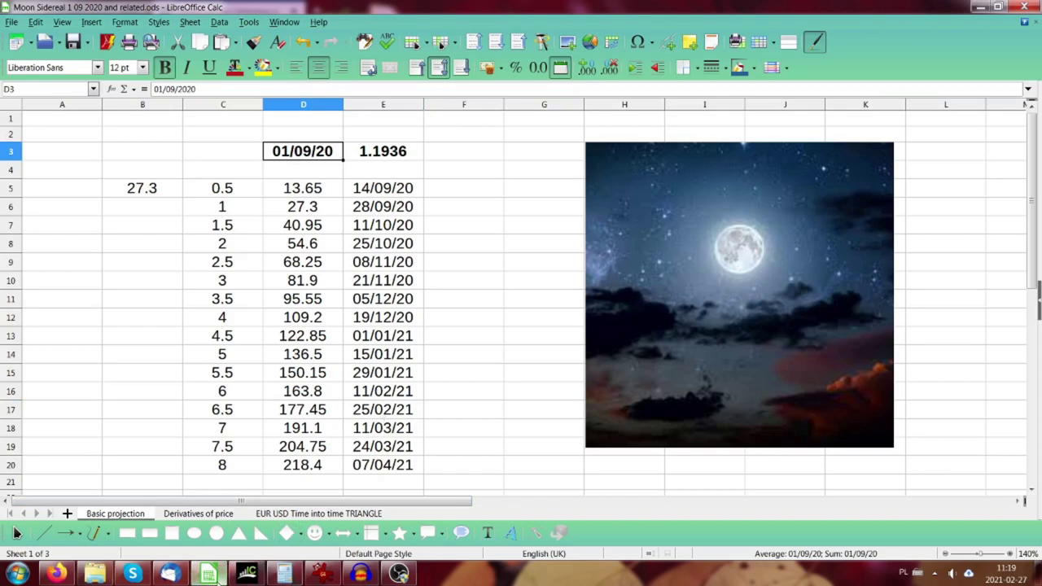
{"action": "left_click", "coordinate": [247, 574]}
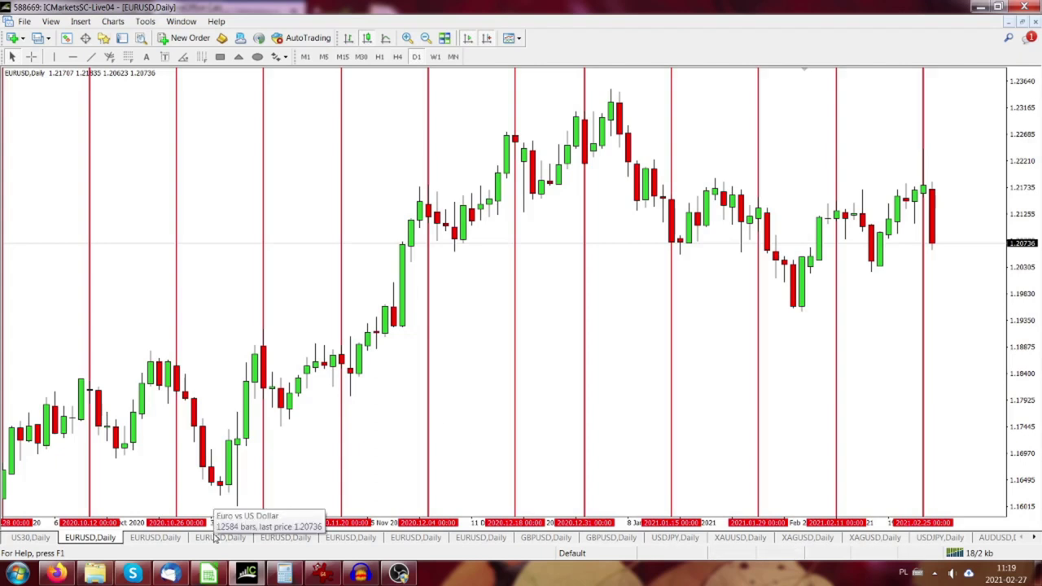
{"action": "left_click", "coordinate": [209, 574]}
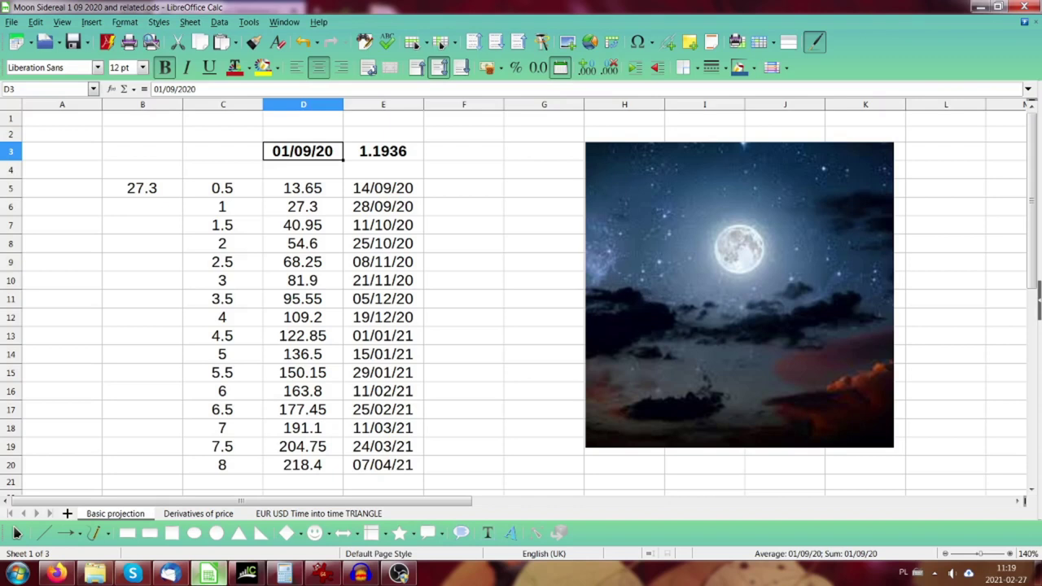
{"action": "left_click", "coordinate": [198, 514]}
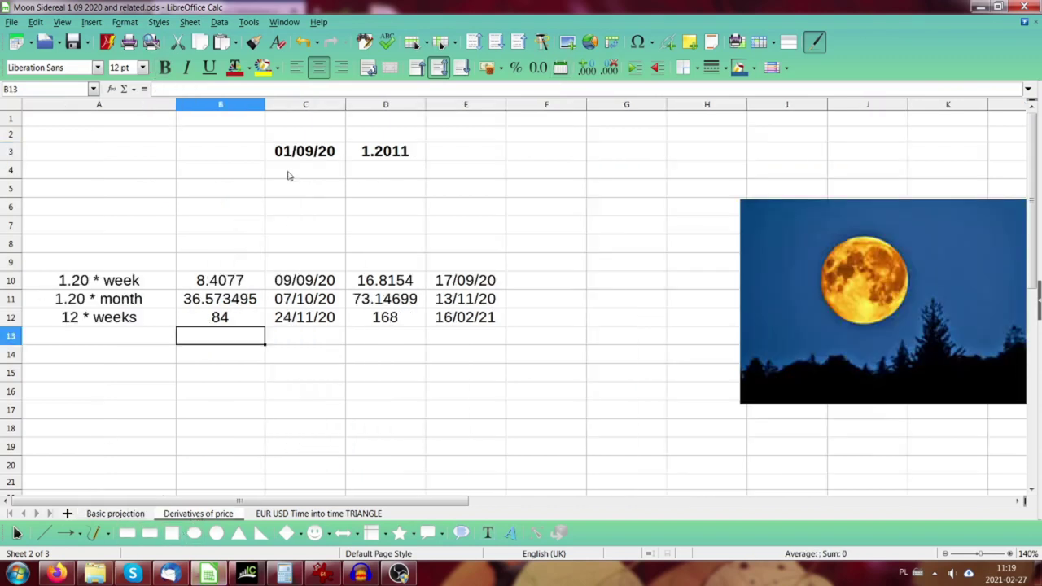
Step: Check the start date in C3 and the starting price 1.2011 in D3, then zoom in on the EURUSD chart
{"action": "left_click", "coordinate": [308, 155]}
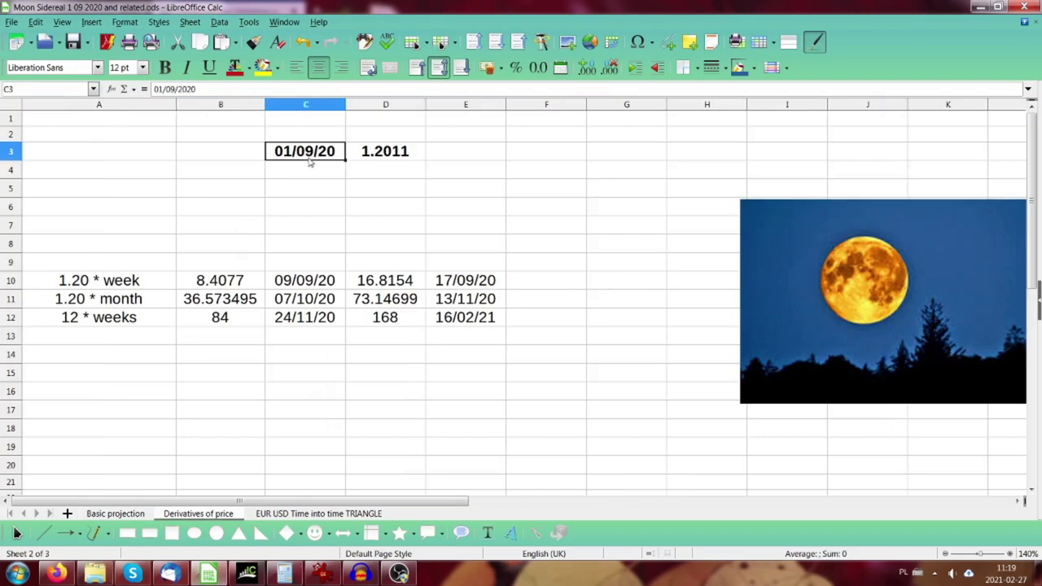
{"action": "left_click", "coordinate": [392, 163]}
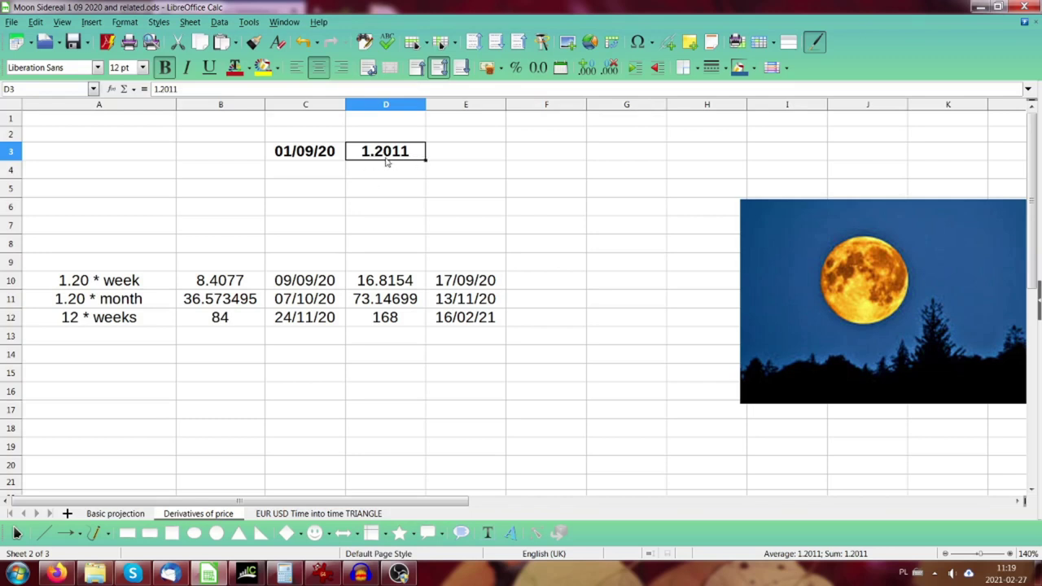
{"action": "left_click", "coordinate": [246, 574]}
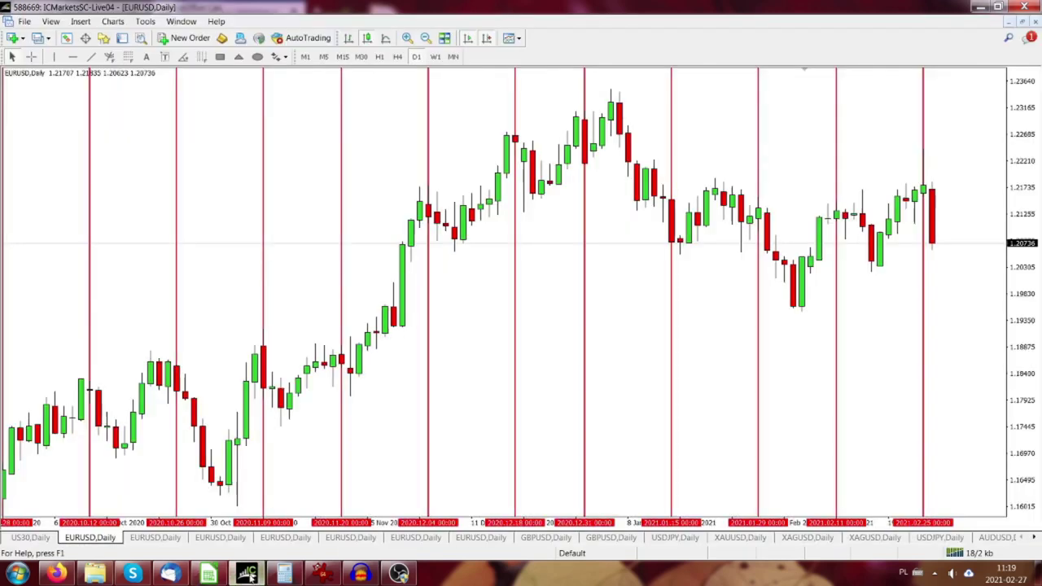
{"action": "key", "text": "plus"}
{"action": "scroll", "coordinate": [639, 216], "scroll_direction": "down", "scroll_amount": 2}
{"action": "mouse_move", "coordinate": [534, 140]}
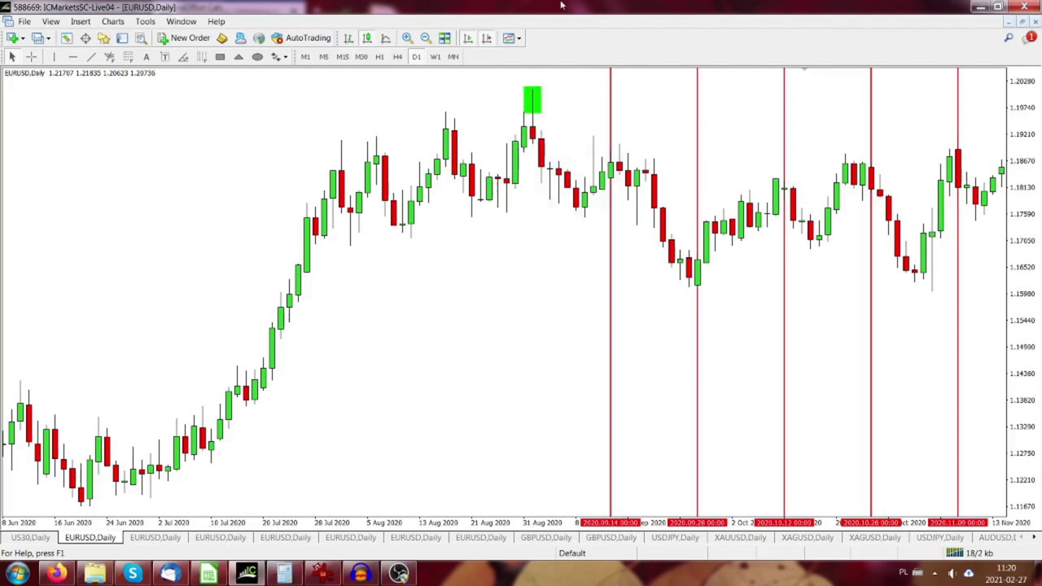
Step: Inspect the 1.20 * week row's interval formula in B10 and projected-date formula in C10
{"action": "left_click", "coordinate": [209, 575]}
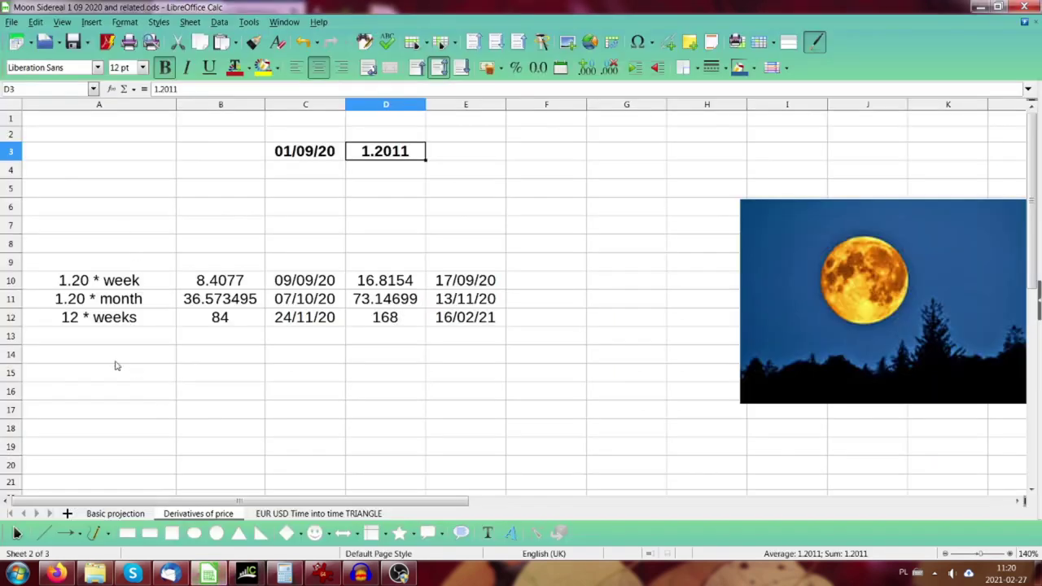
{"action": "left_click", "coordinate": [104, 281]}
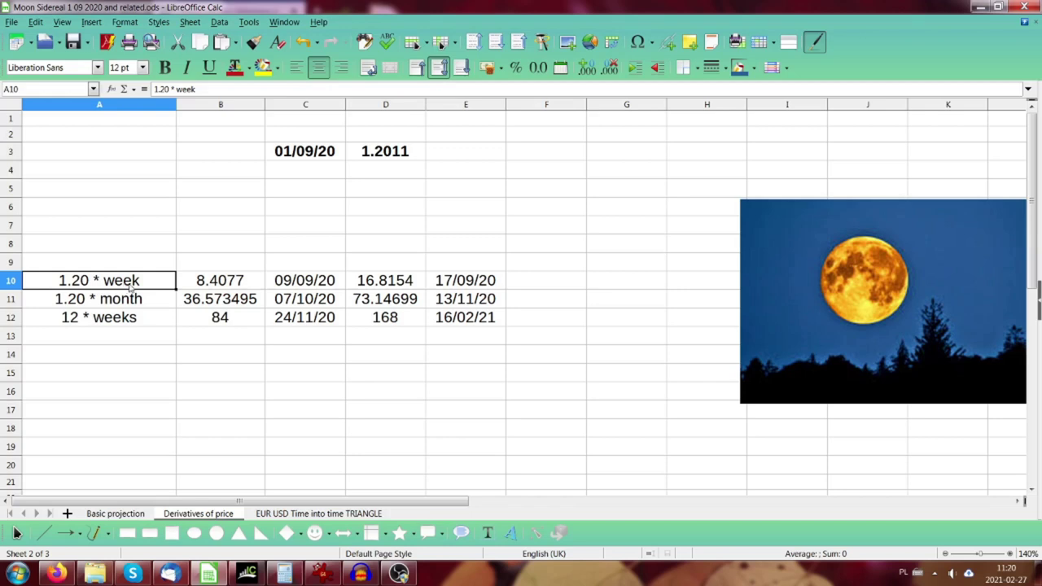
{"action": "left_click", "coordinate": [216, 281]}
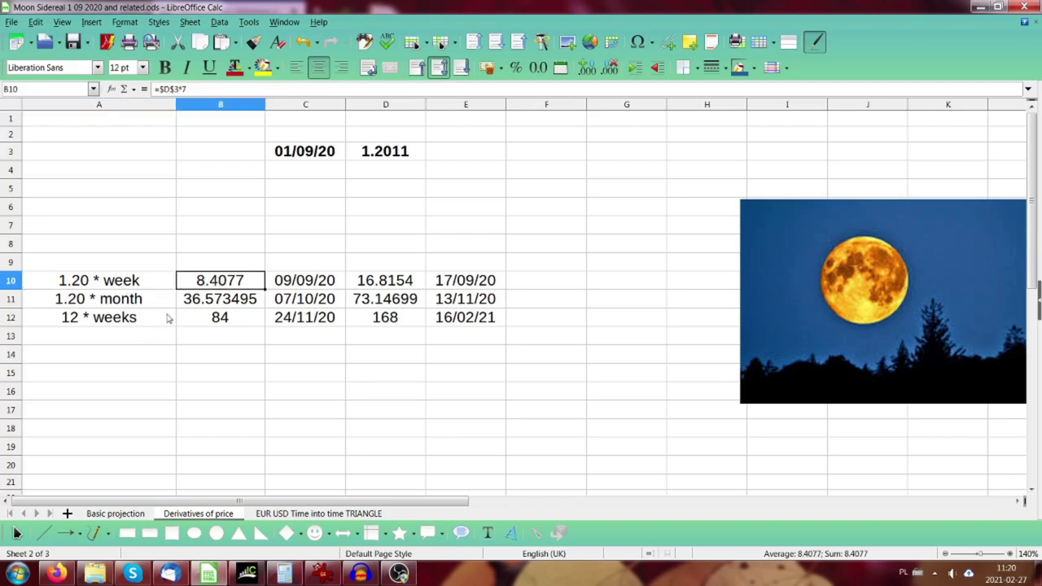
{"action": "left_click", "coordinate": [304, 285]}
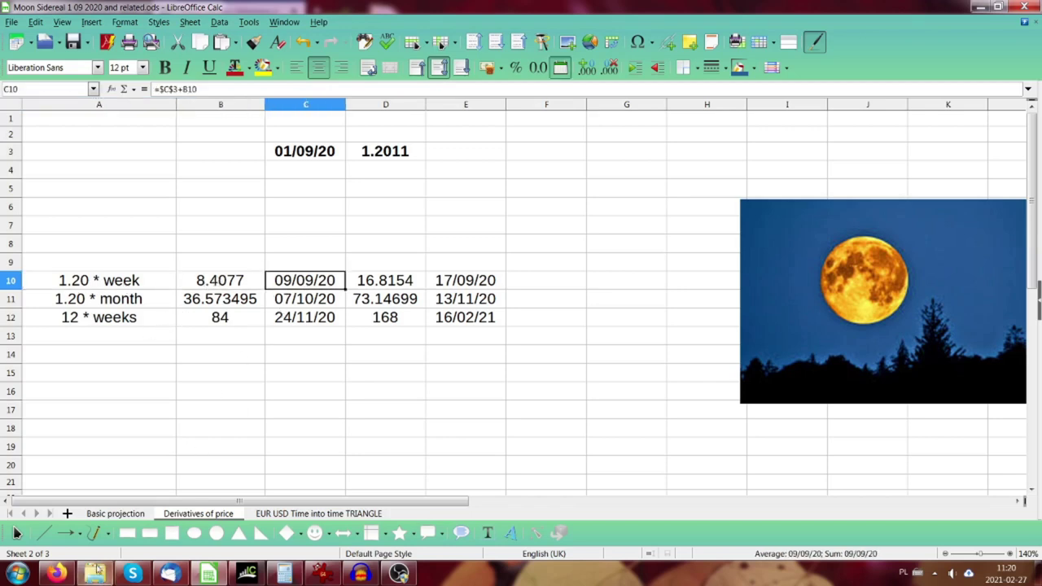
{"action": "left_click", "coordinate": [247, 574]}
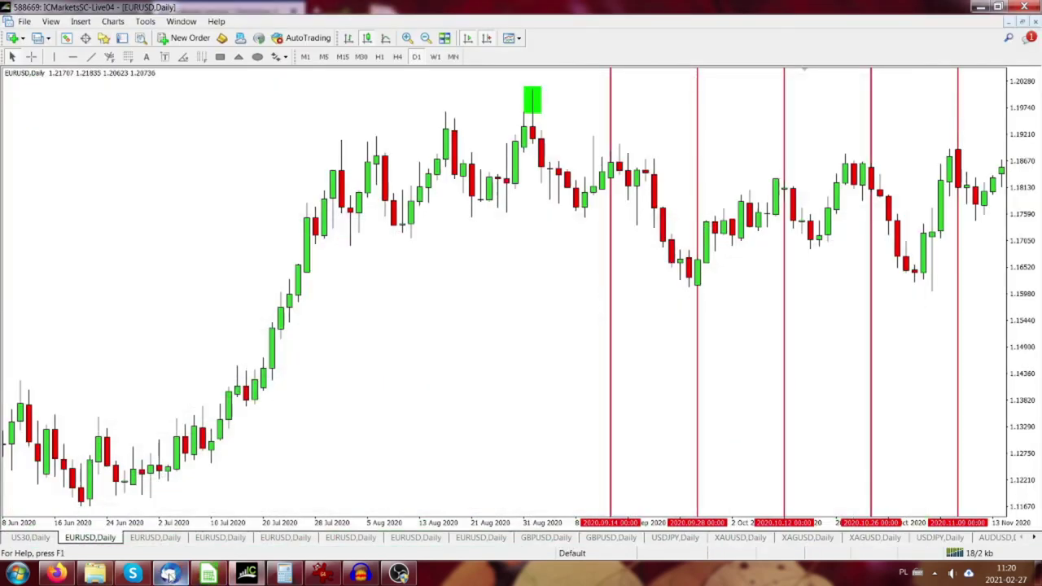
Step: Scroll the other EURUSD daily chart forward to the Sep 9, Sep 17 and Oct 7 lines
{"action": "left_click", "coordinate": [159, 539]}
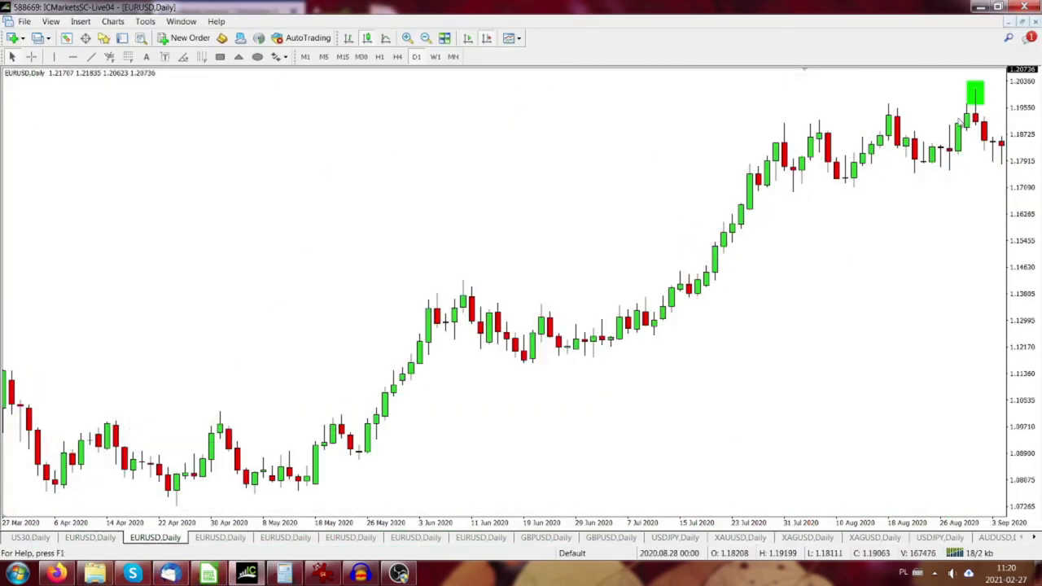
{"action": "scroll", "coordinate": [937, 216], "scroll_direction": "down", "scroll_amount": 3}
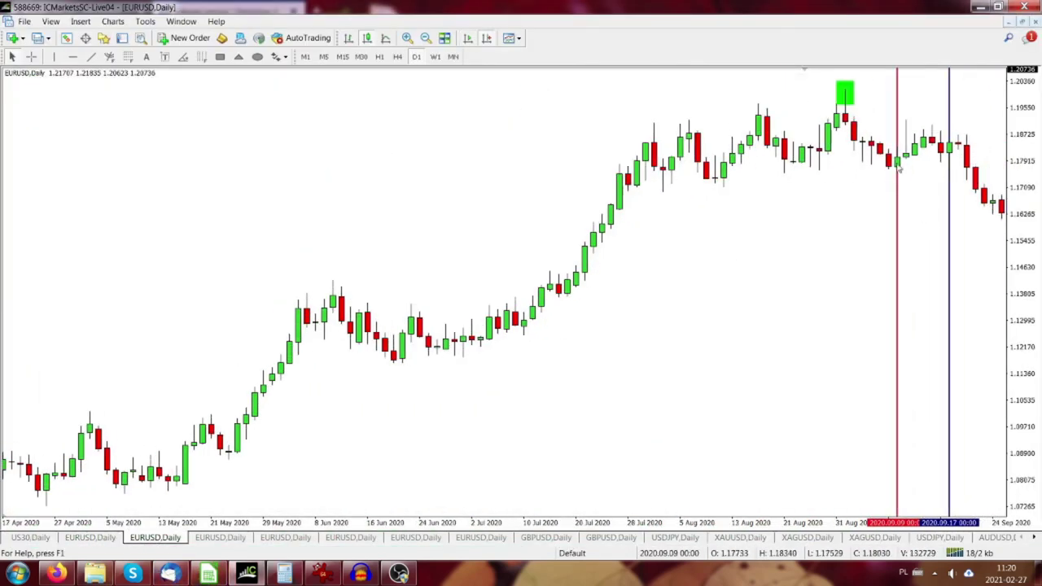
{"action": "scroll", "coordinate": [793, 245], "scroll_direction": "down", "scroll_amount": 5}
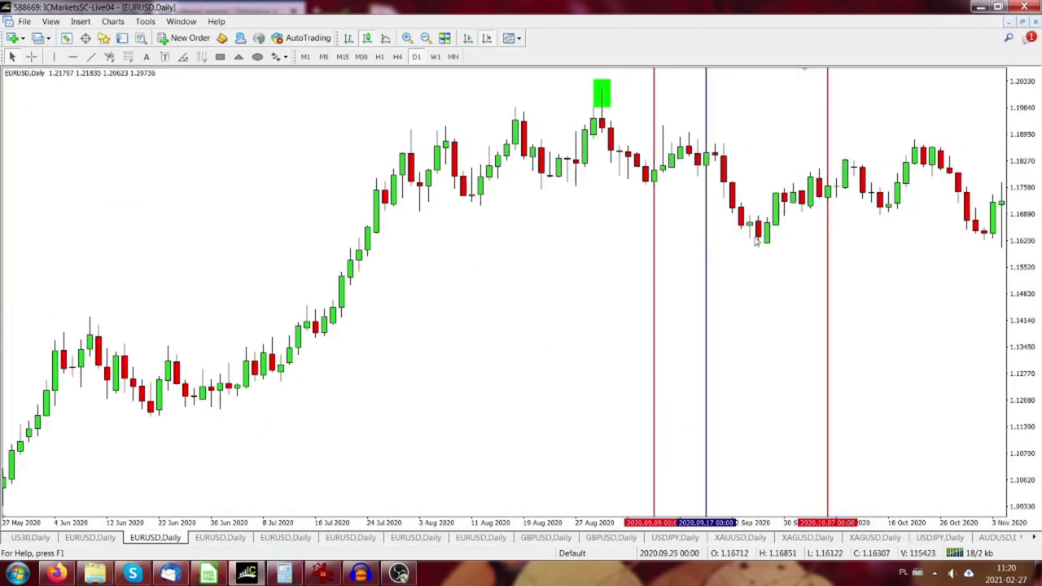
{"action": "left_click", "coordinate": [208, 574]}
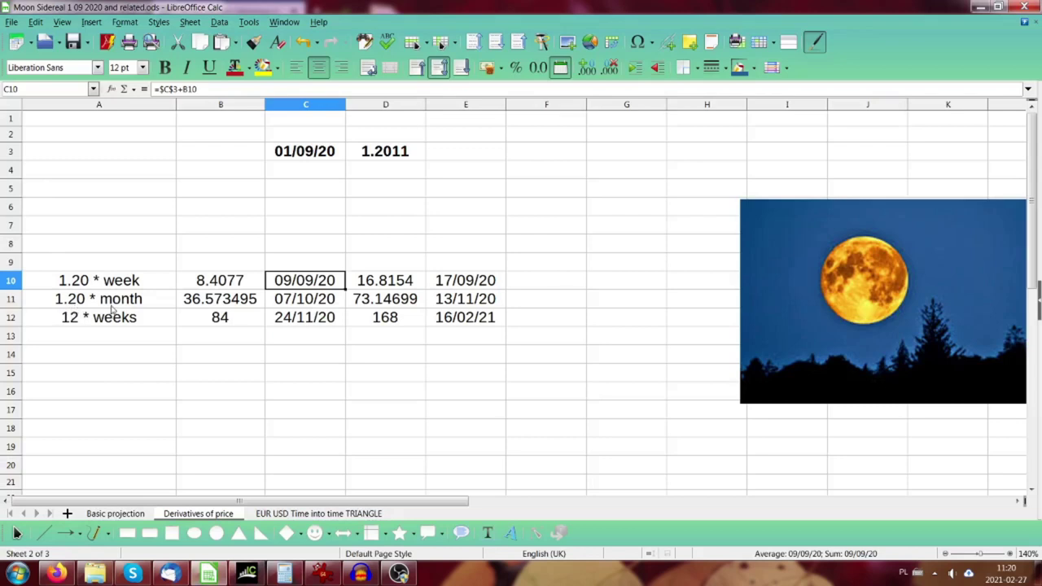
Step: Inspect the month-based day count in B11 and the 07/10/20 date formula in C11, comparing against the chart
{"action": "left_click", "coordinate": [190, 306]}
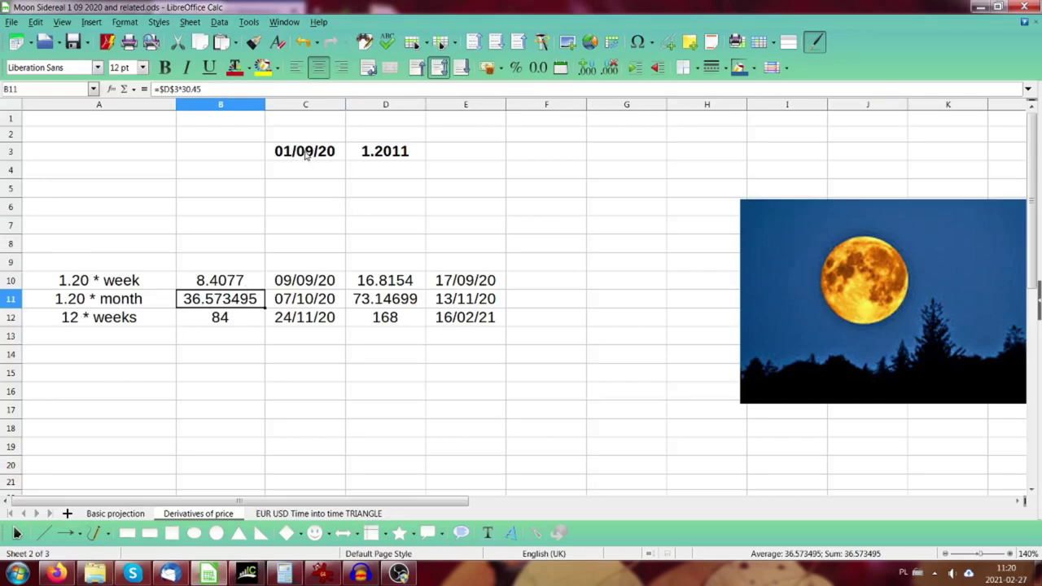
{"action": "left_click", "coordinate": [302, 307]}
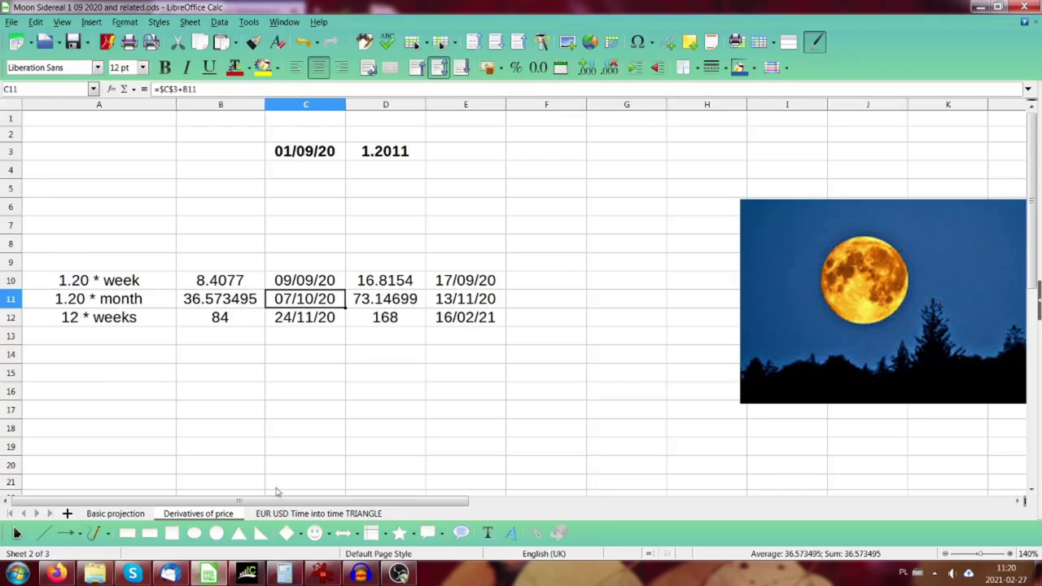
{"action": "left_click", "coordinate": [246, 574]}
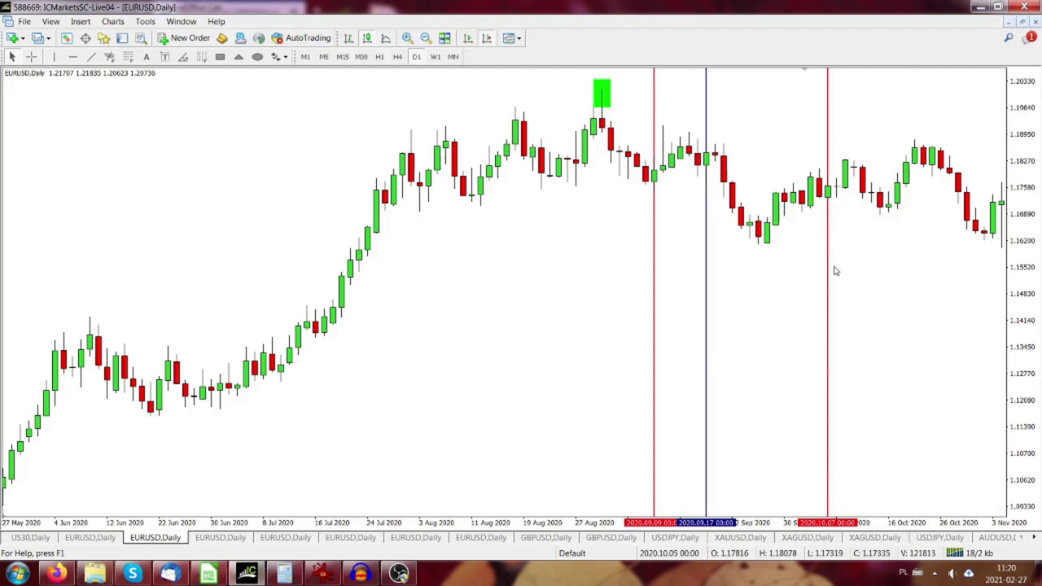
Step: Review the 12 * weeks row: the 84-day value in B12 and the 24/11/20 formula in C12
{"action": "left_click", "coordinate": [209, 574]}
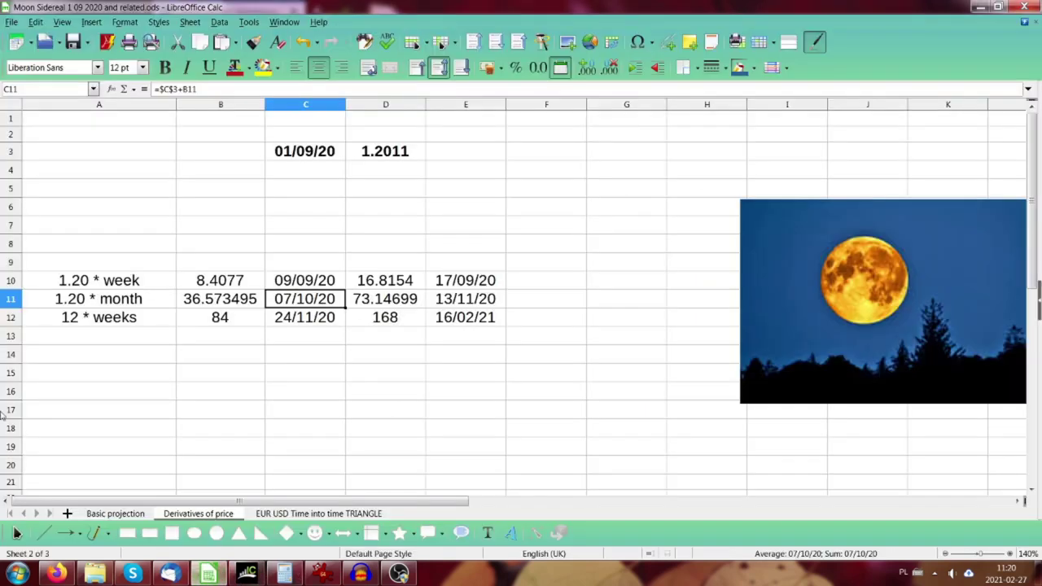
{"action": "left_click", "coordinate": [72, 325]}
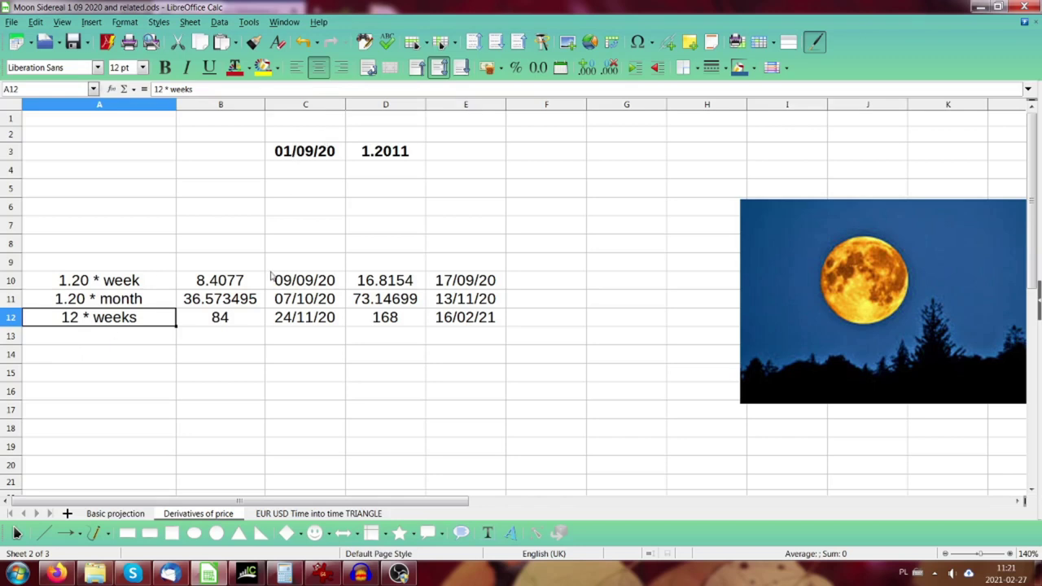
{"action": "left_click", "coordinate": [233, 325]}
{"action": "left_click", "coordinate": [303, 325]}
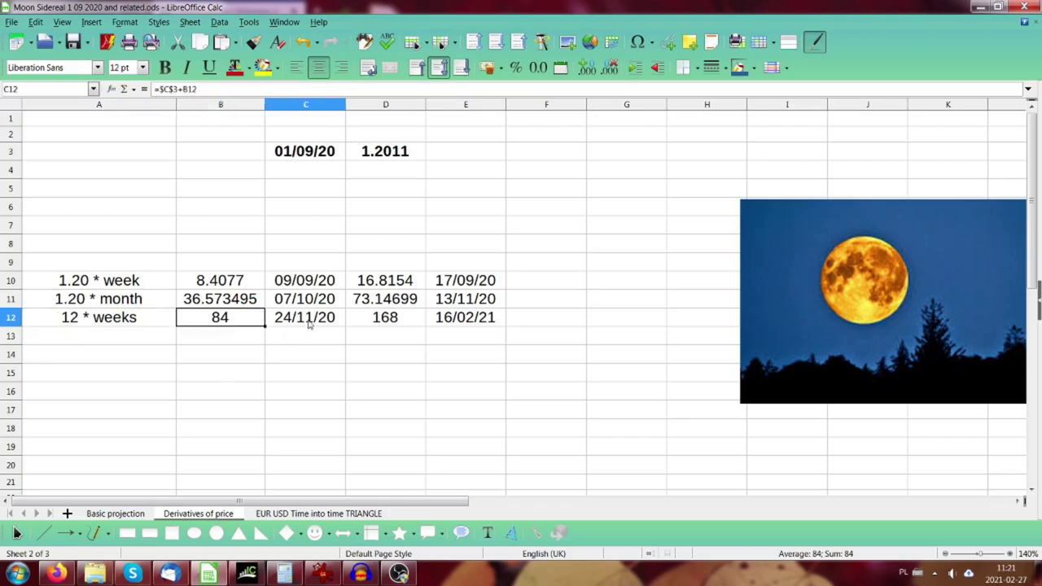
Step: Move the EURUSD chart forward past the Nov 13 and Nov 24 lines to Feb 16, 2021
{"action": "key", "text": "alt+Tab"}
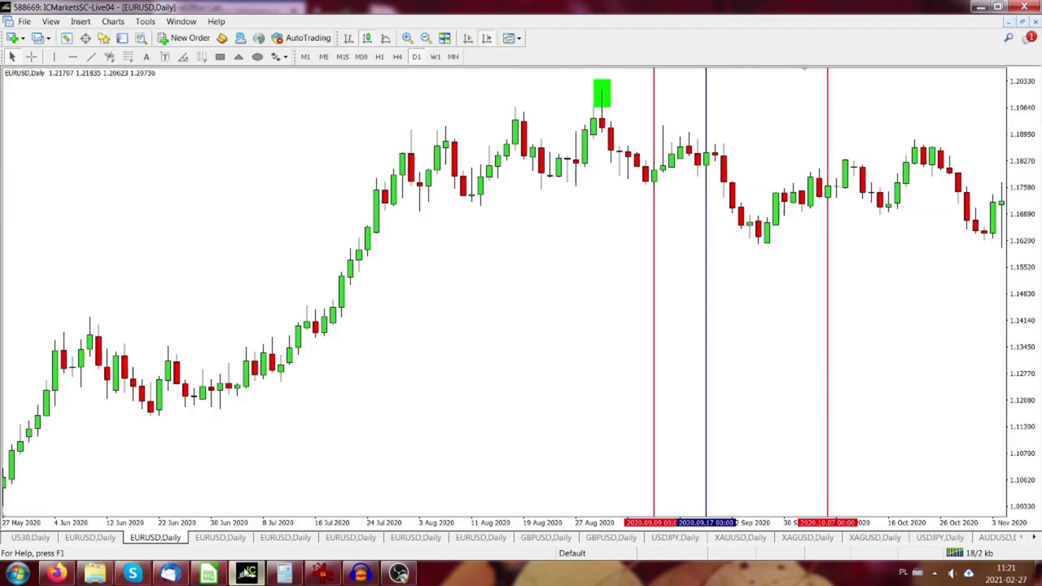
{"action": "scroll", "coordinate": [751, 349], "scroll_direction": "down", "scroll_amount": 6}
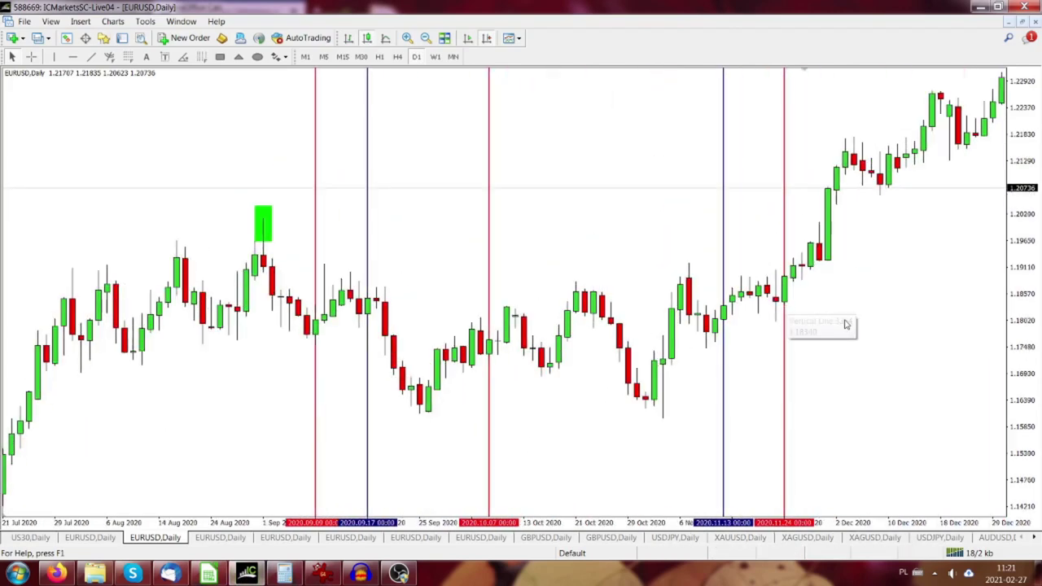
{"action": "left_click_drag", "start_coordinate": [847, 325], "coordinate": [502, 342]}
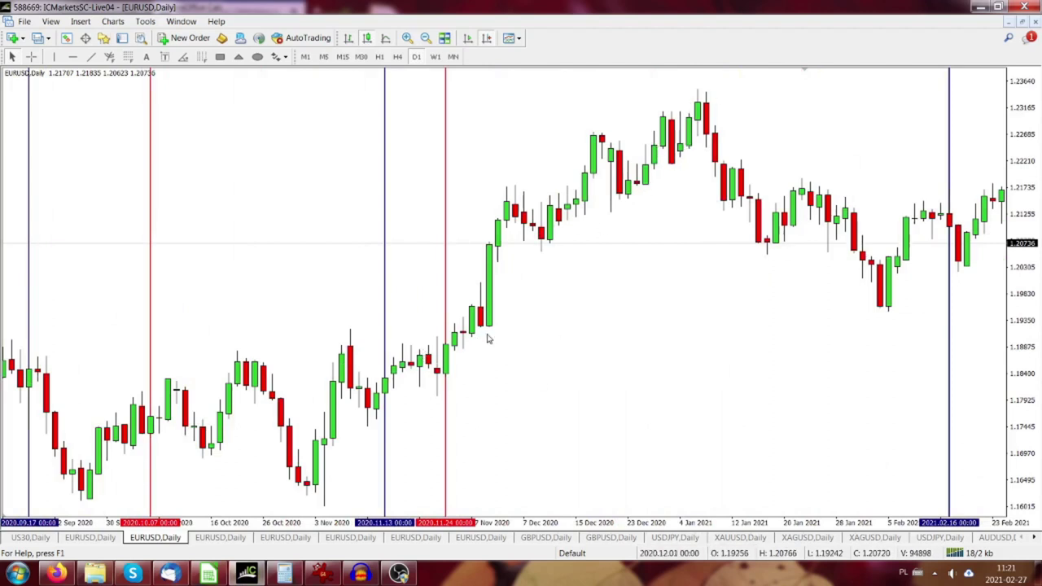
{"action": "left_click", "coordinate": [246, 577]}
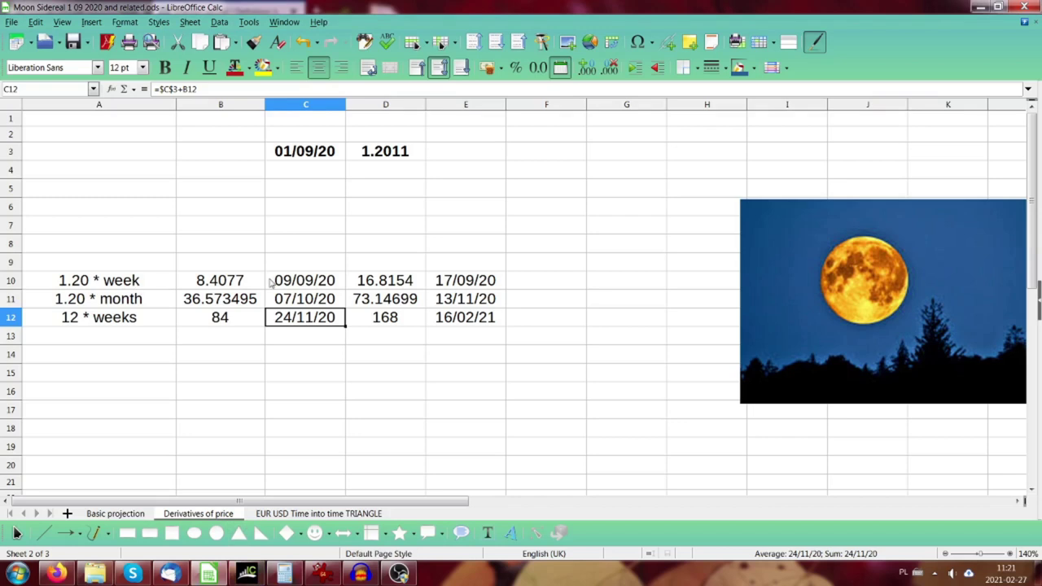
{"action": "left_click", "coordinate": [385, 282]}
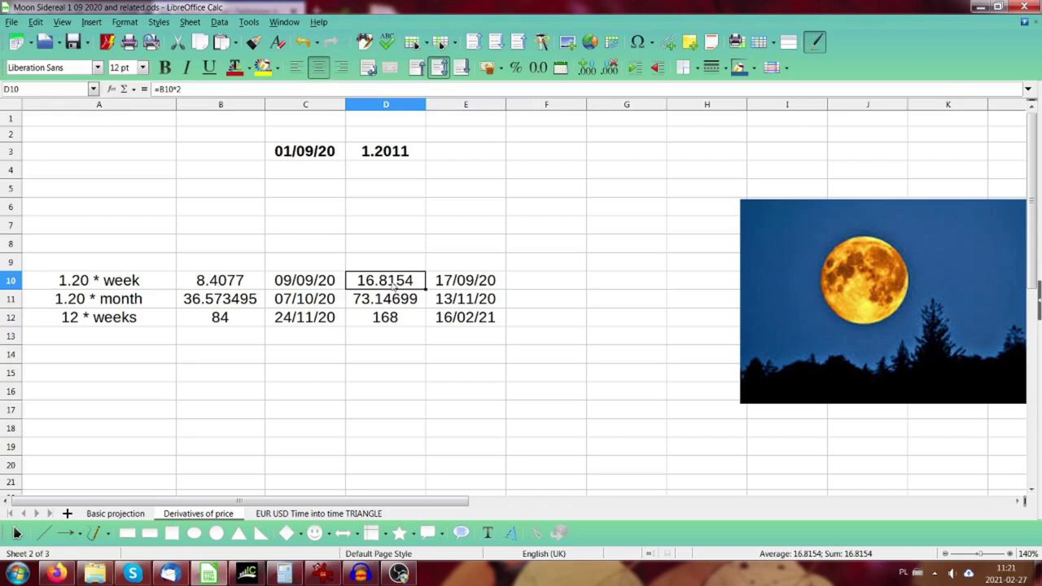
{"action": "left_click", "coordinate": [311, 157]}
{"action": "left_click", "coordinate": [470, 286]}
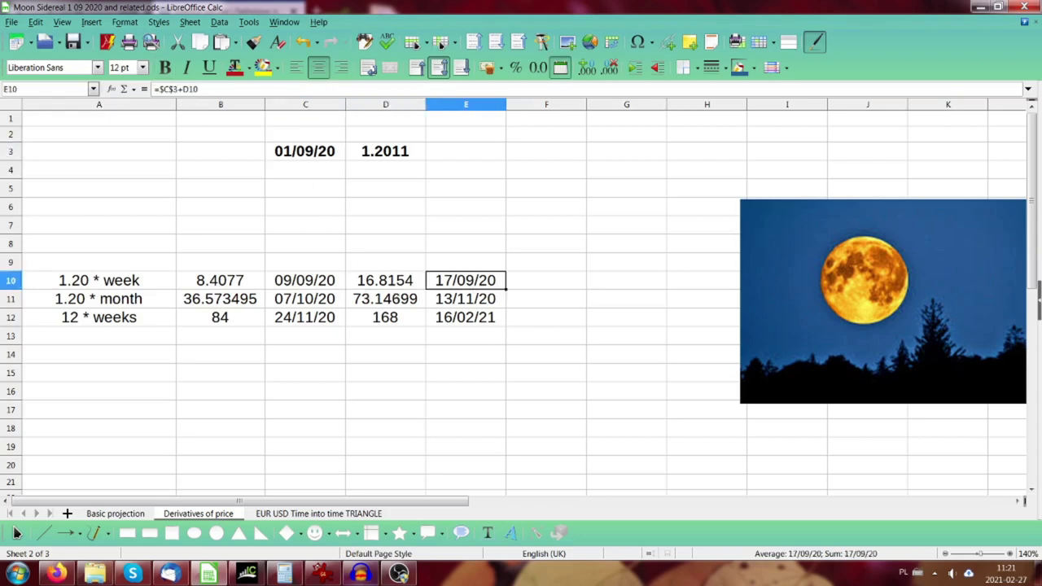
{"action": "left_click", "coordinate": [248, 575]}
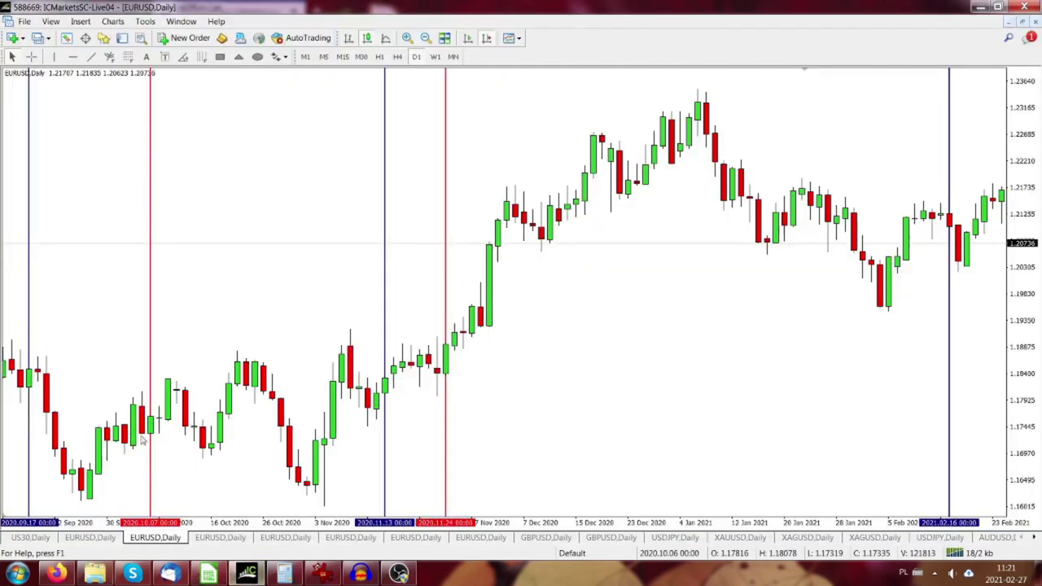
{"action": "scroll", "coordinate": [678, 361], "scroll_direction": "up", "scroll_amount": 5}
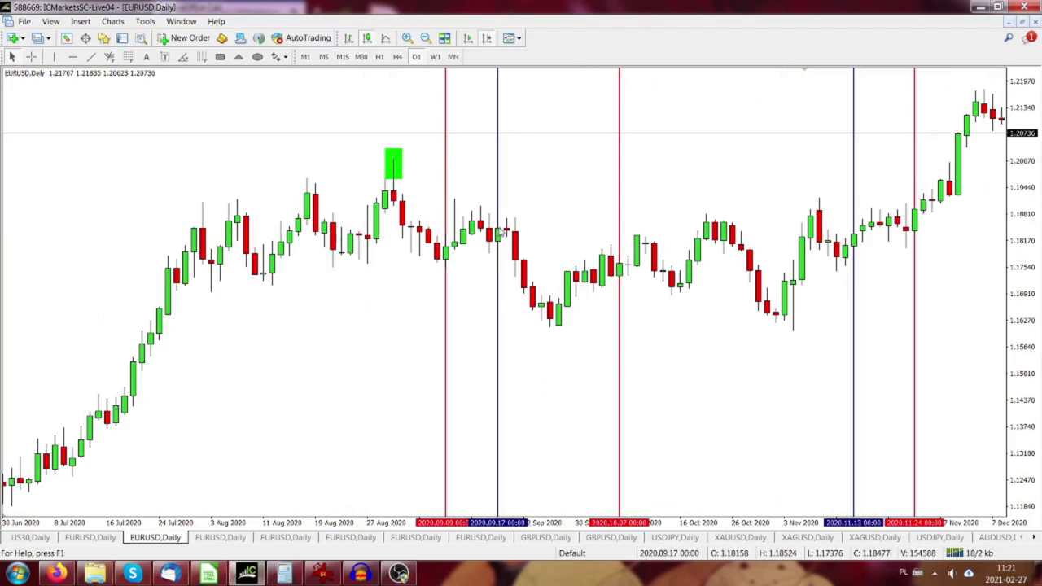
{"action": "left_click", "coordinate": [209, 574]}
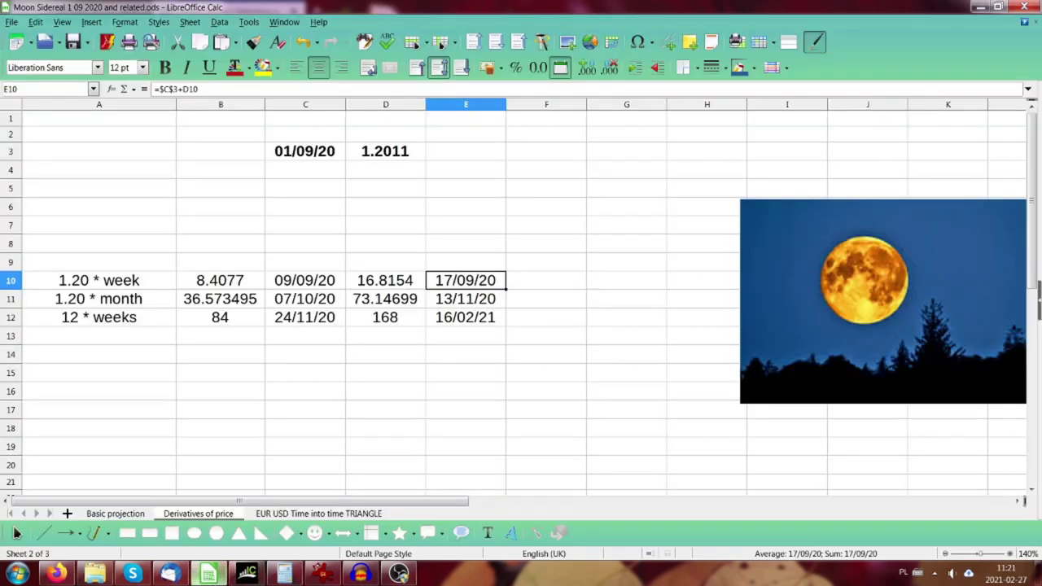
{"action": "left_click", "coordinate": [206, 301]}
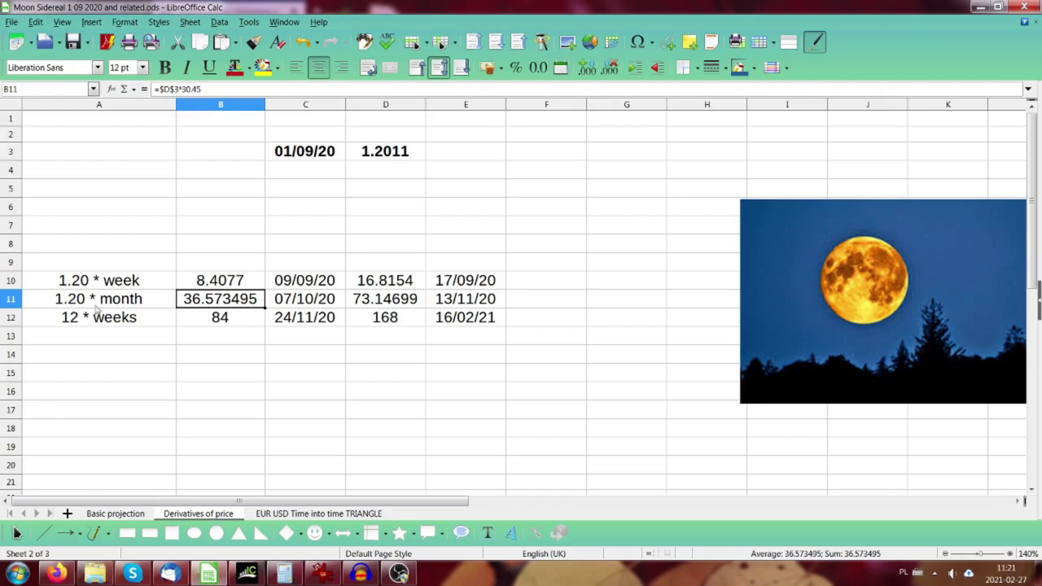
{"action": "left_click", "coordinate": [381, 306]}
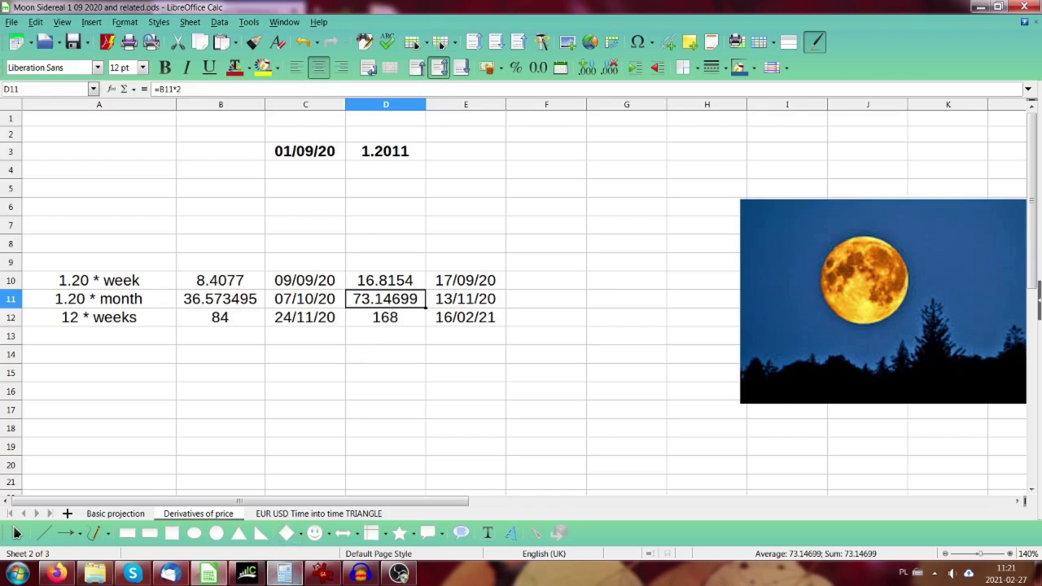
{"action": "left_click", "coordinate": [479, 304]}
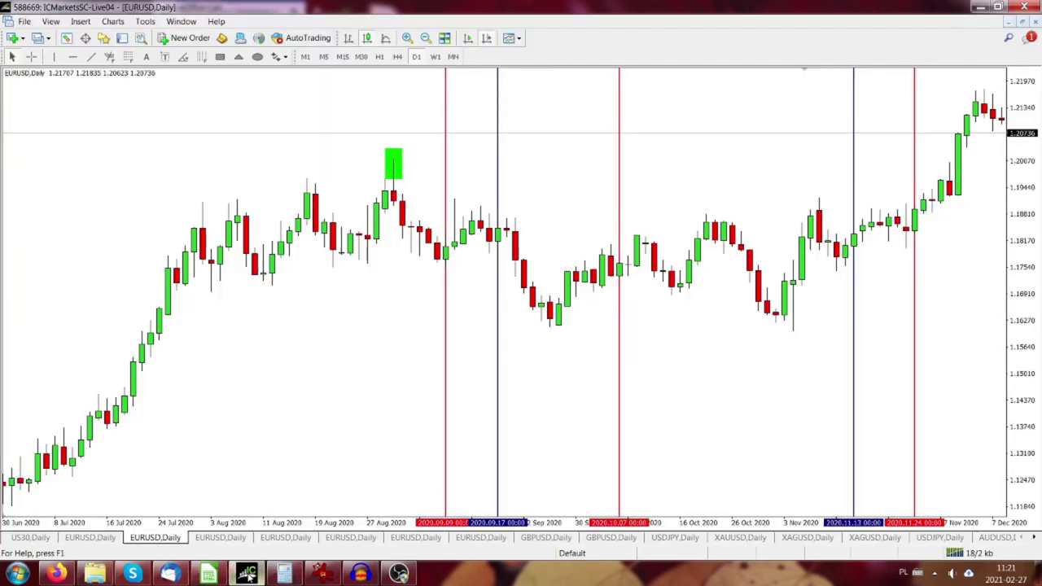
{"action": "left_click", "coordinate": [247, 574]}
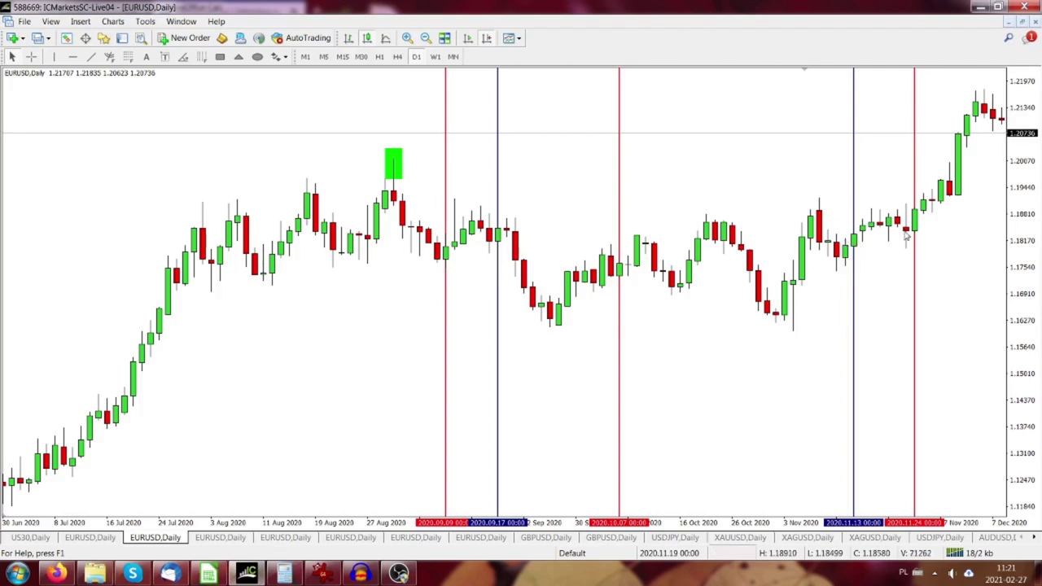
{"action": "scroll", "coordinate": [863, 257], "scroll_direction": "down", "scroll_amount": 5}
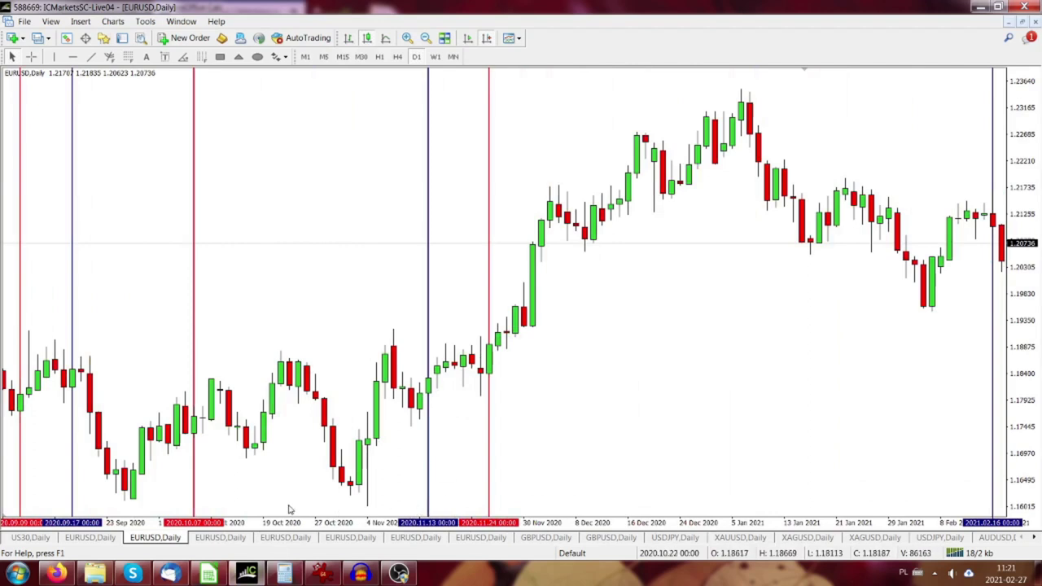
{"action": "left_click", "coordinate": [210, 573]}
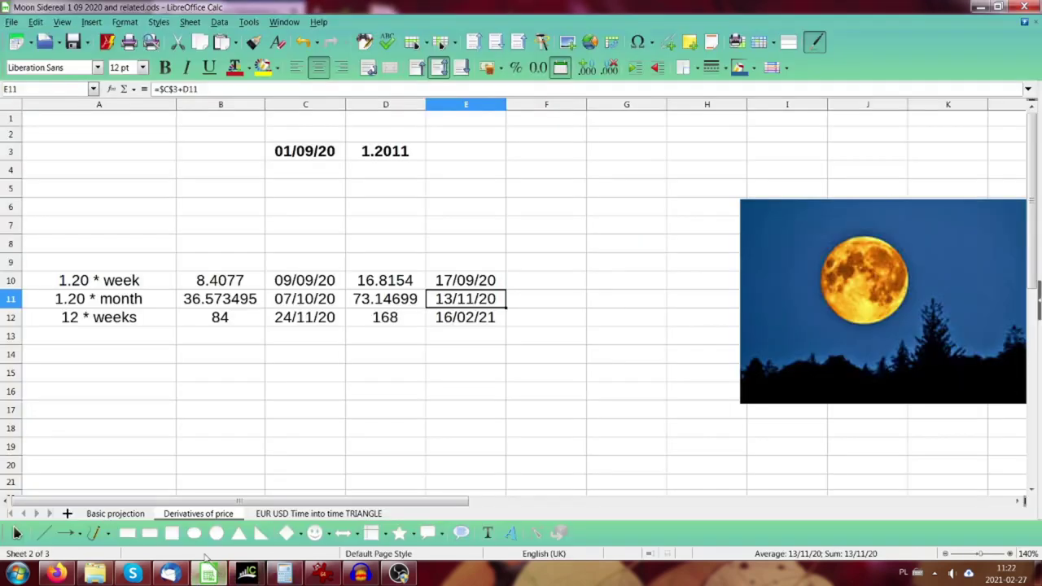
{"action": "left_click", "coordinate": [224, 322]}
{"action": "left_click", "coordinate": [81, 318]}
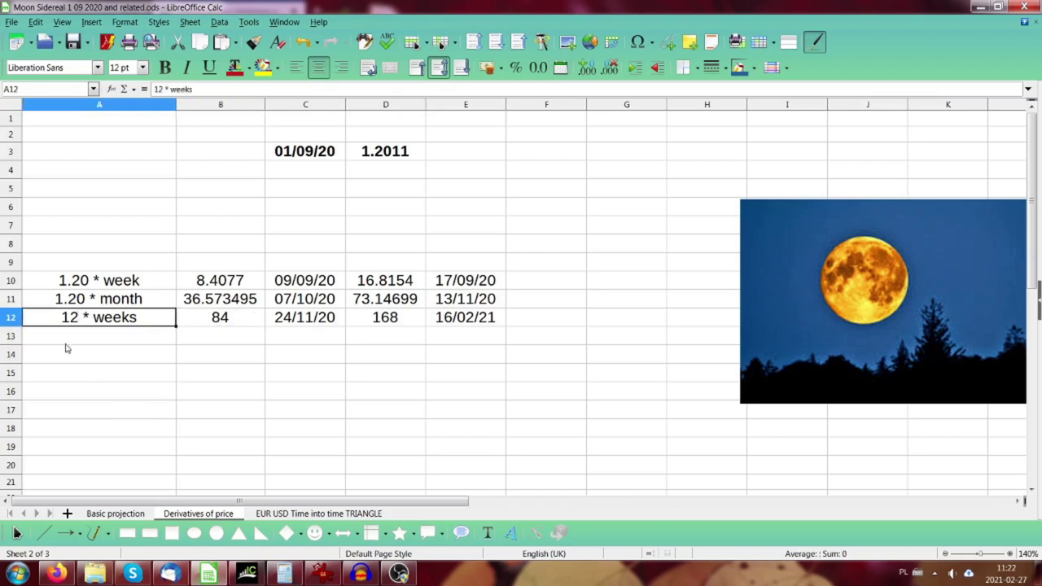
{"action": "left_click", "coordinate": [398, 320]}
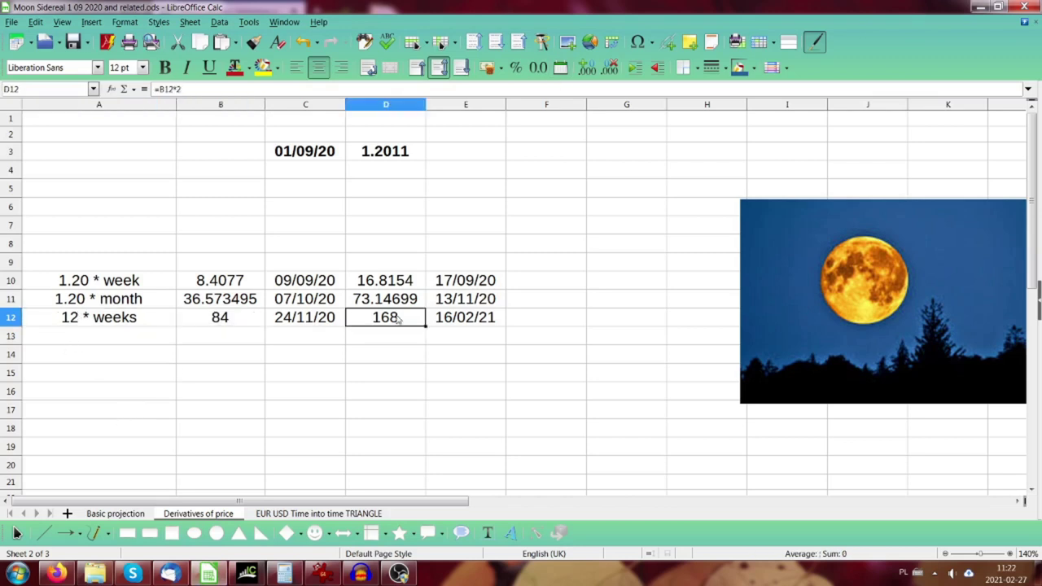
{"action": "left_click", "coordinate": [471, 333]}
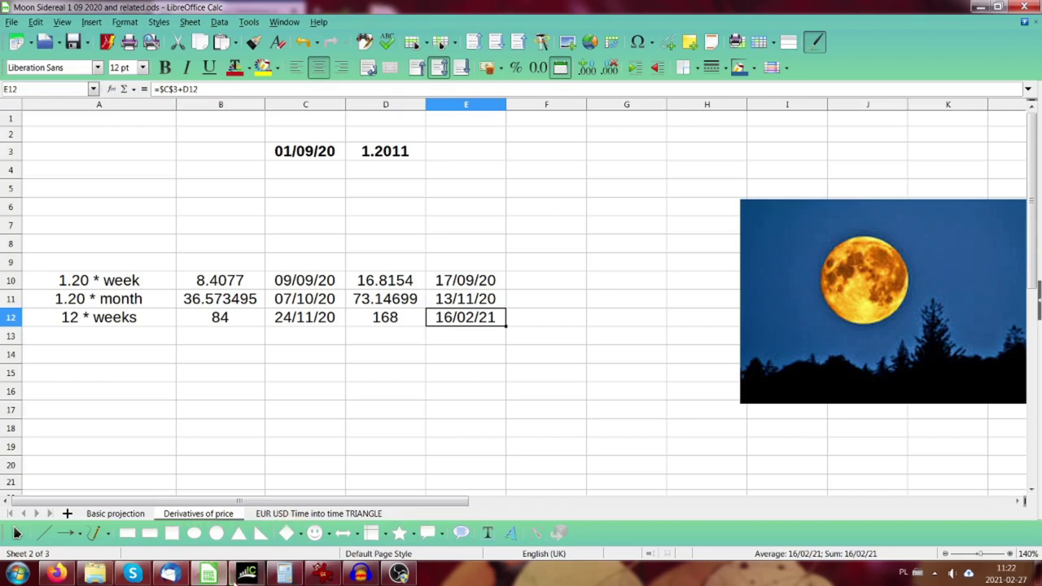
{"action": "left_click", "coordinate": [247, 574]}
Step: Scroll the chart once more, then go back to the Calc Derivatives of price sheet
{"action": "scroll", "coordinate": [814, 371], "scroll_direction": "down", "scroll_amount": 5}
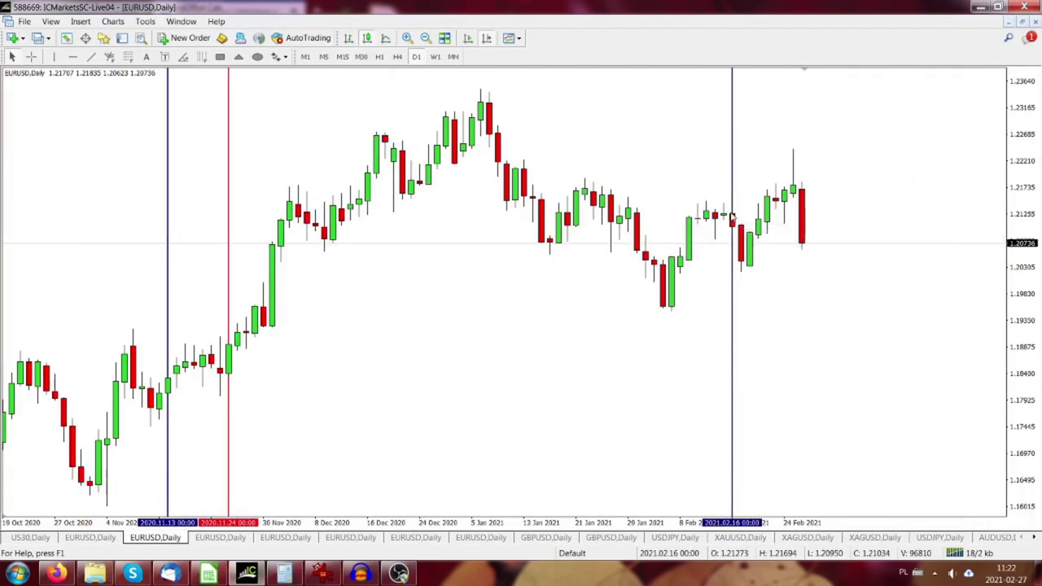
{"action": "mouse_move", "coordinate": [744, 266]}
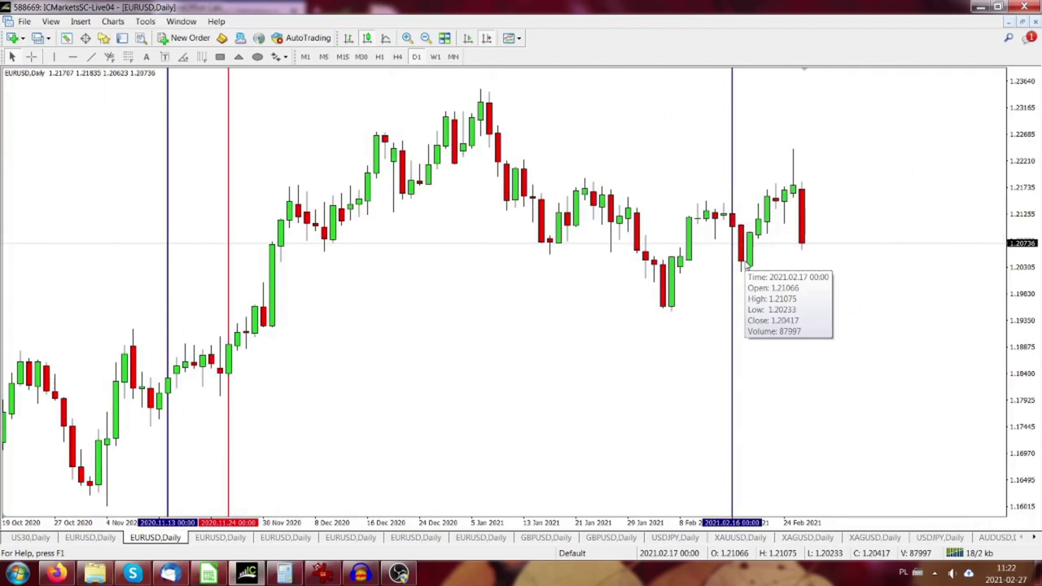
{"action": "left_click", "coordinate": [208, 574]}
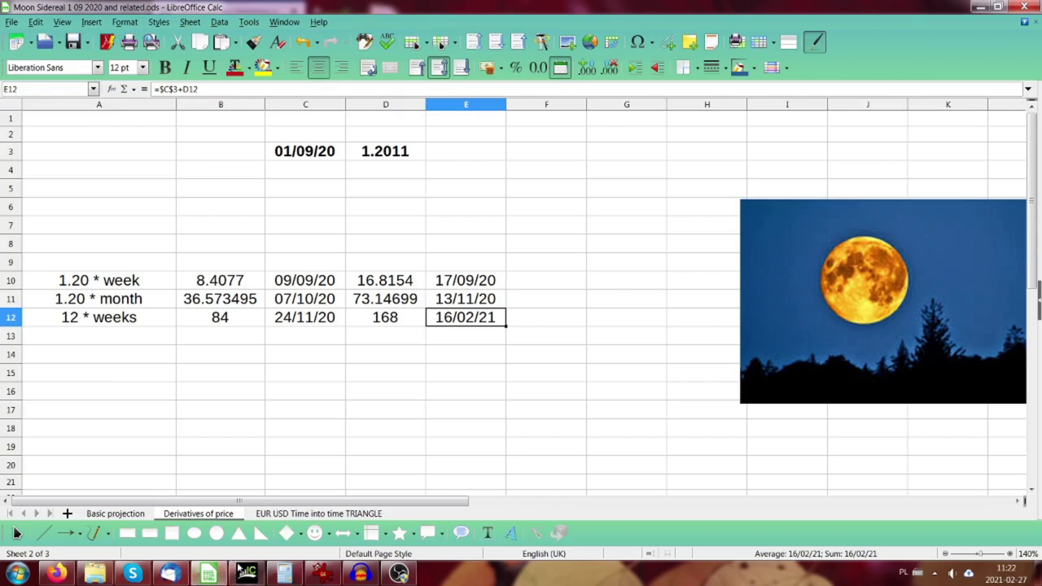
Step: Switch to the 'EUR USD Time into time TRIANGLE' sheet
{"action": "left_click", "coordinate": [330, 514]}
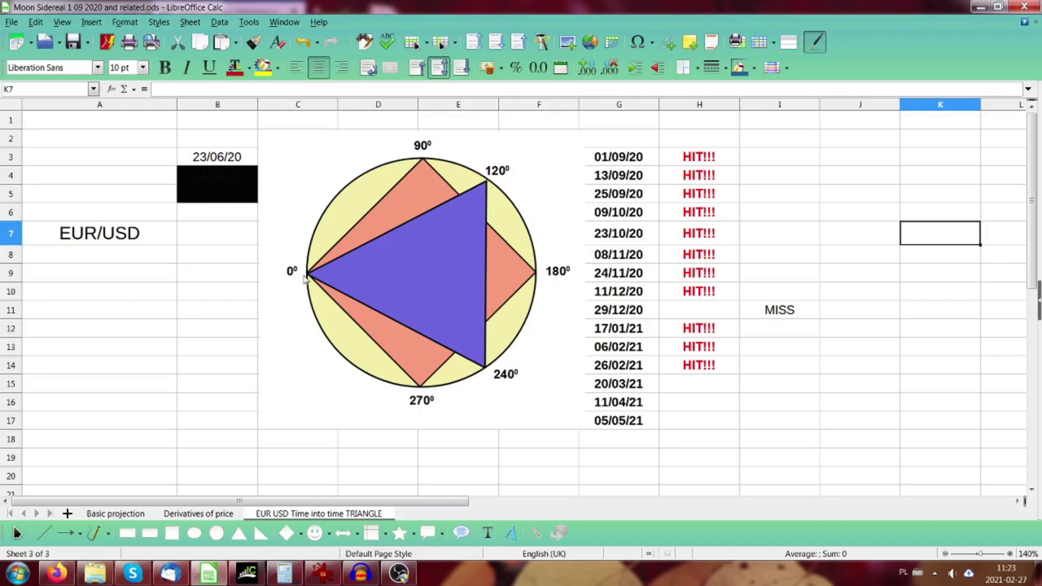
{"action": "left_click", "coordinate": [627, 166]}
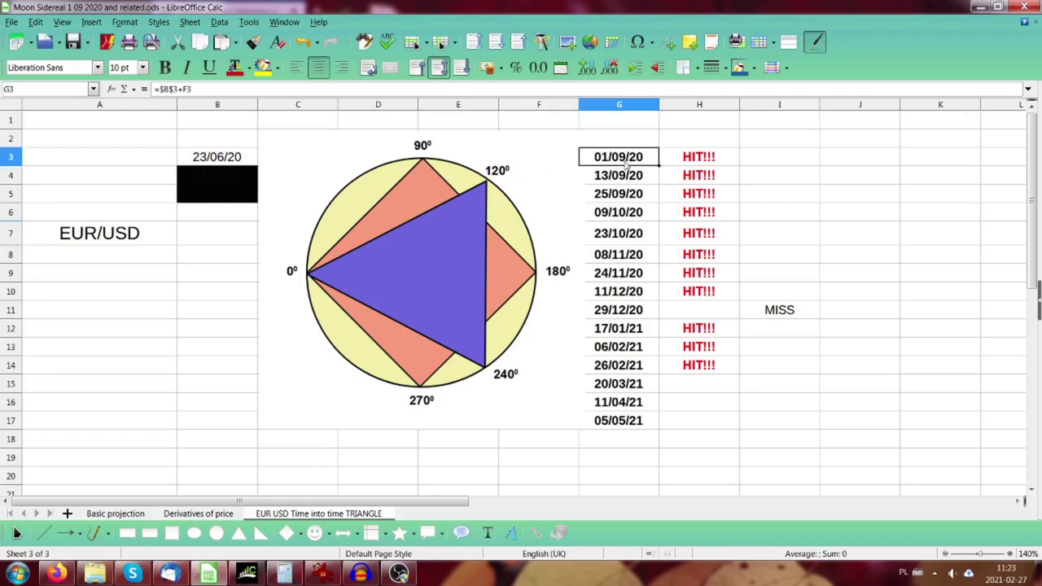
{"action": "left_click", "coordinate": [628, 183]}
{"action": "left_click", "coordinate": [629, 200]}
{"action": "left_click", "coordinate": [624, 217]}
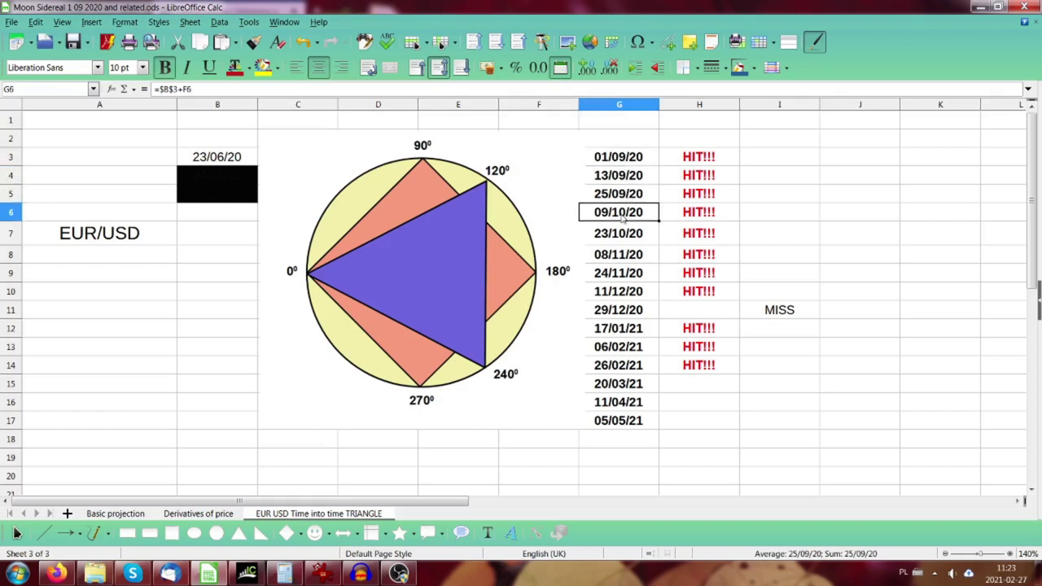
{"action": "left_click", "coordinate": [616, 240]}
{"action": "left_click", "coordinate": [619, 257]}
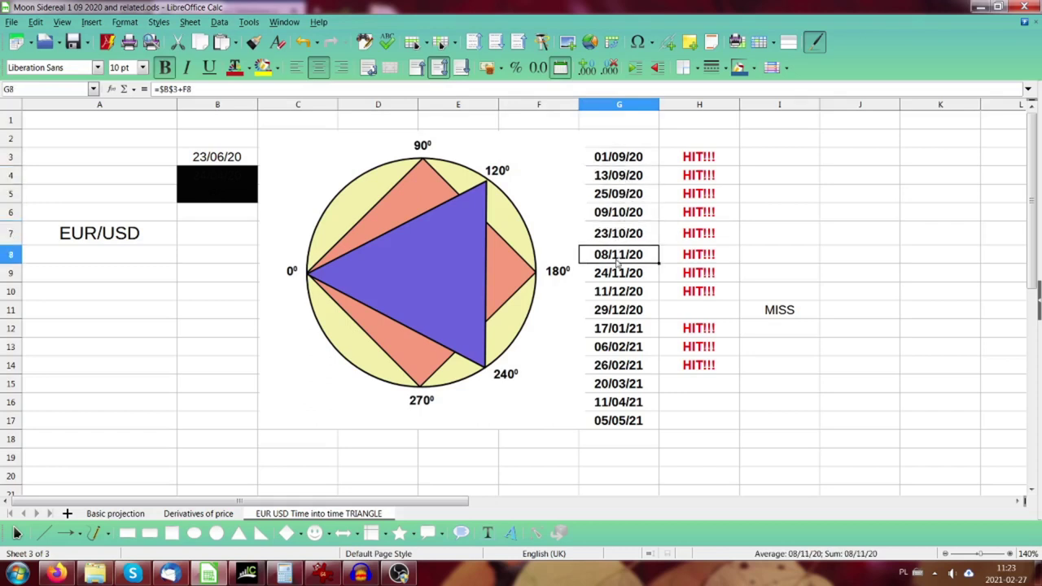
{"action": "left_click", "coordinate": [618, 275]}
{"action": "left_click", "coordinate": [616, 293]}
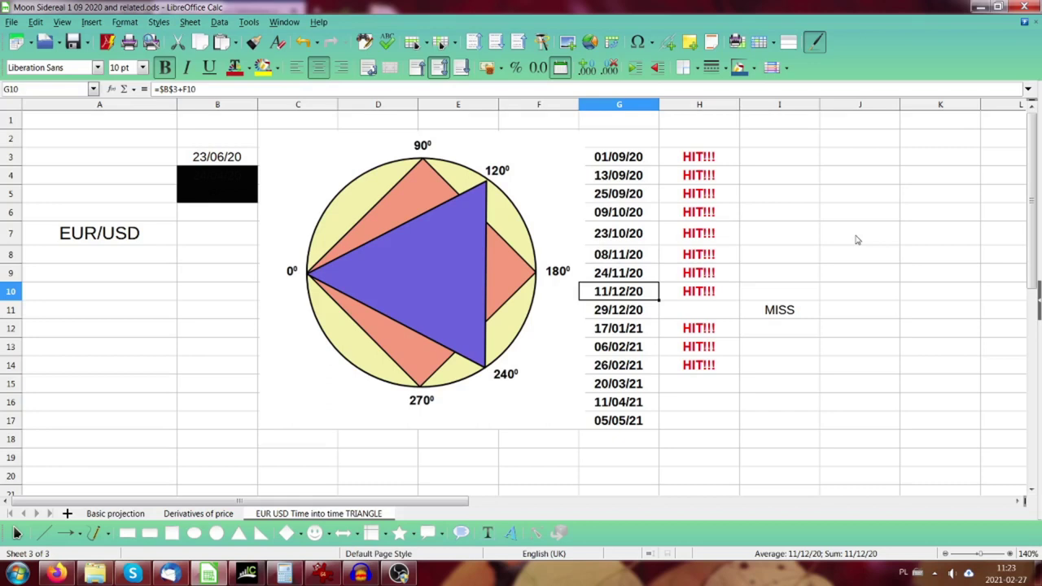
{"action": "left_click", "coordinate": [638, 371]}
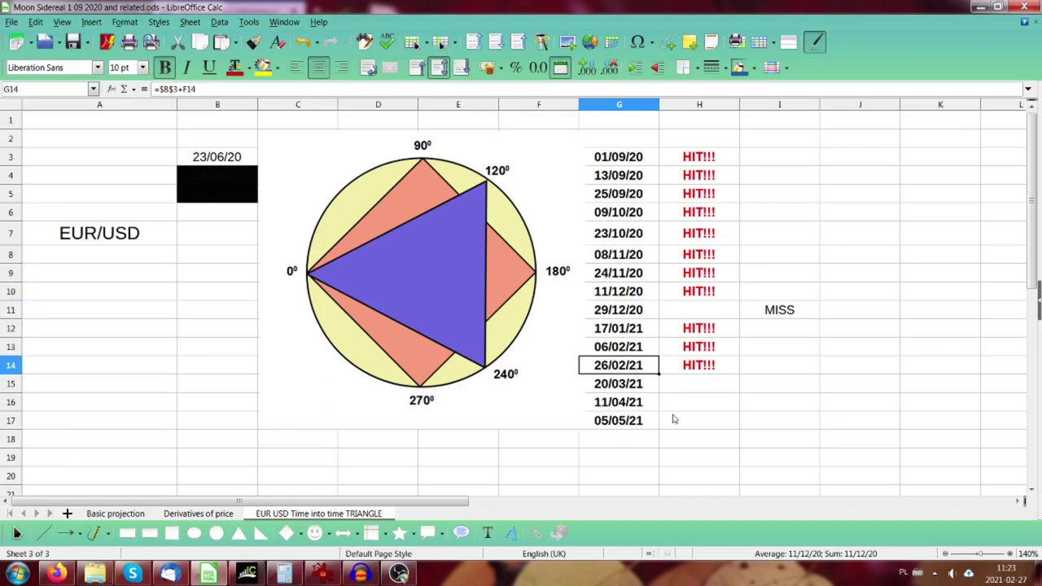
{"action": "left_click", "coordinate": [621, 348]}
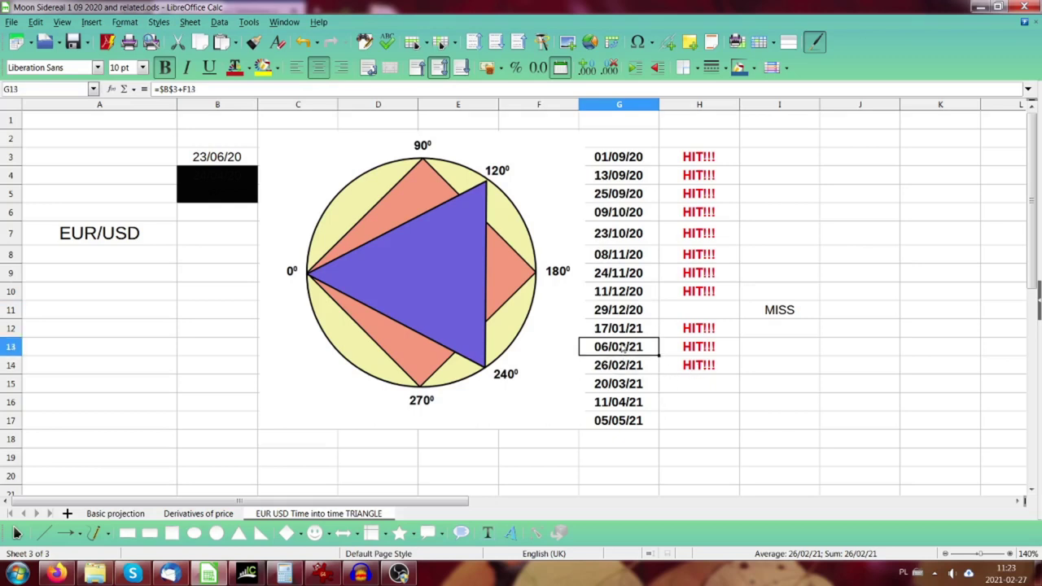
{"action": "left_click", "coordinate": [622, 371]}
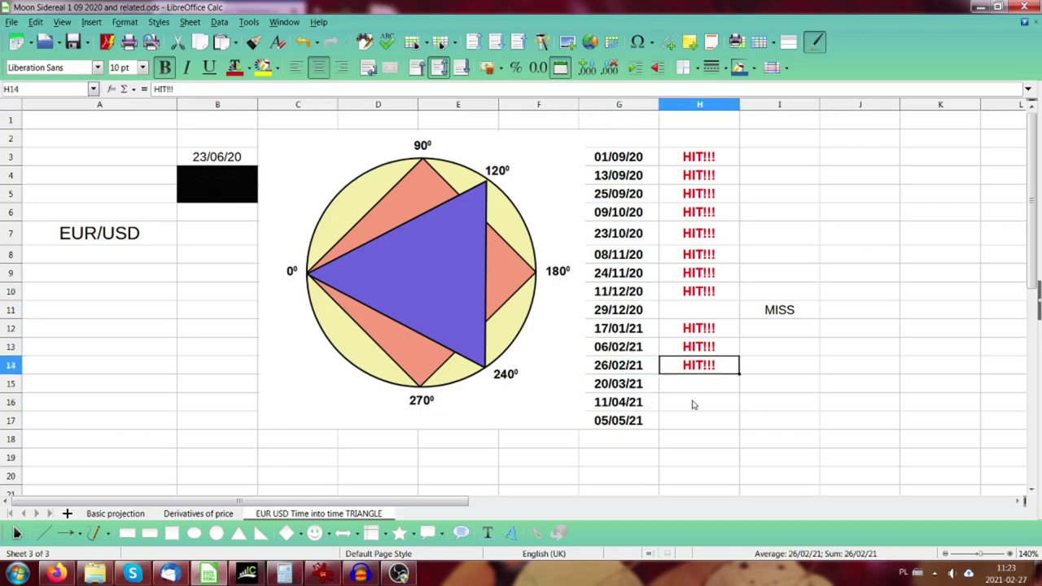
{"action": "left_click", "coordinate": [699, 368]}
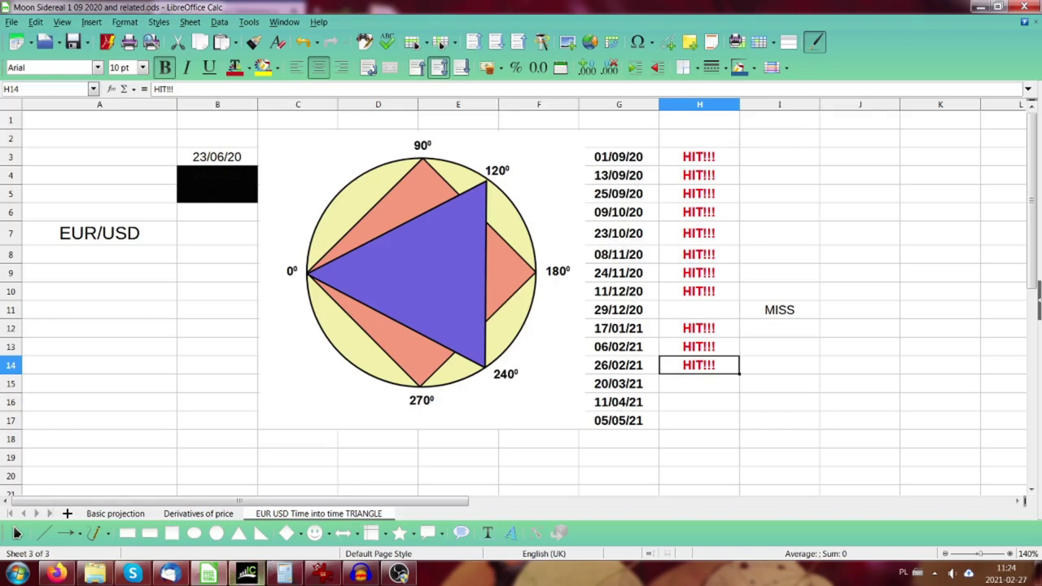
{"action": "left_click", "coordinate": [247, 574]}
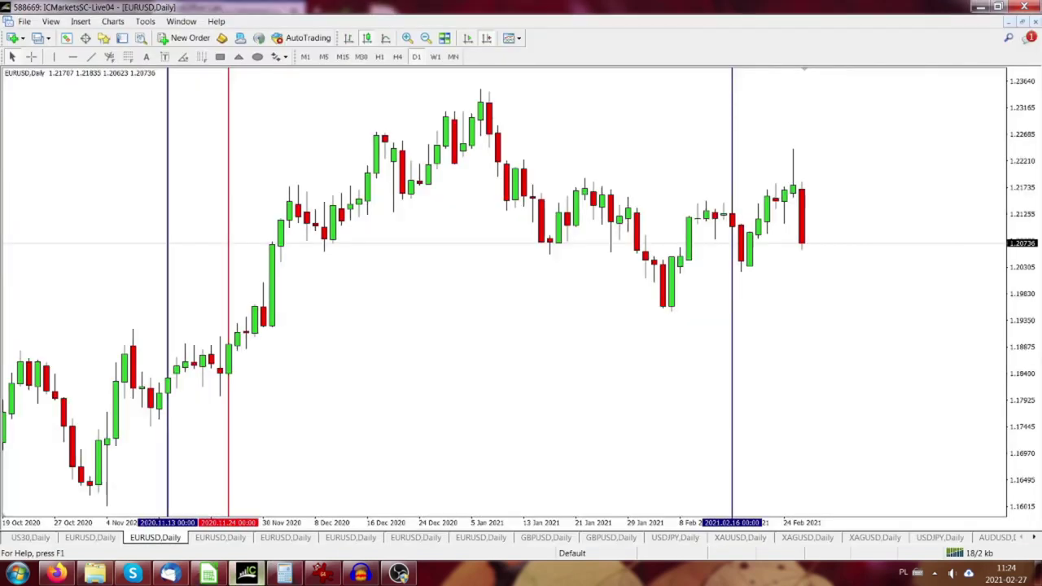
Step: On the fourth EURUSD,Daily chart, draw a vertical line at 23 June 2020
{"action": "left_click", "coordinate": [220, 537]}
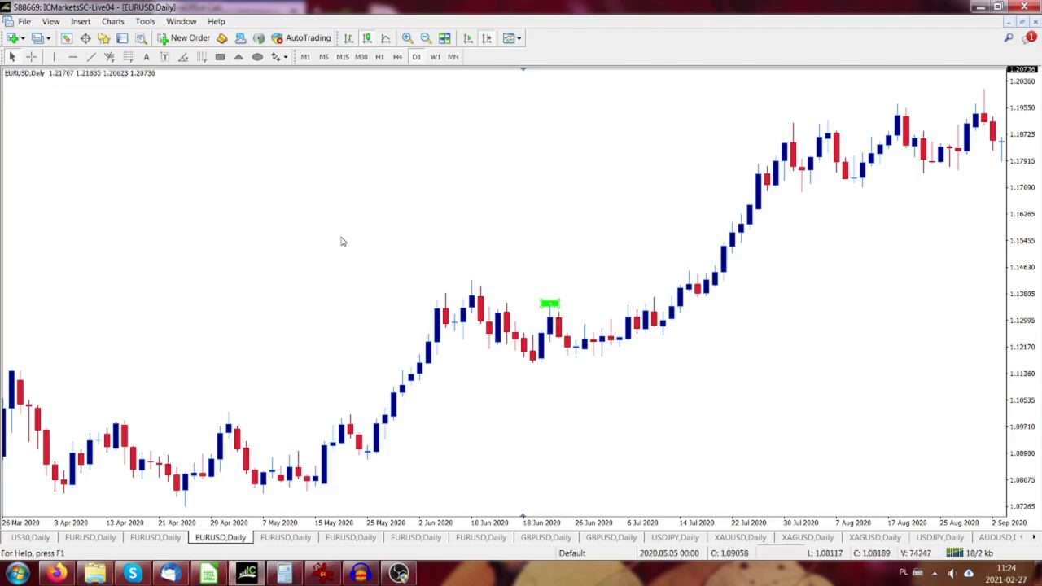
{"action": "left_click", "coordinate": [54, 56]}
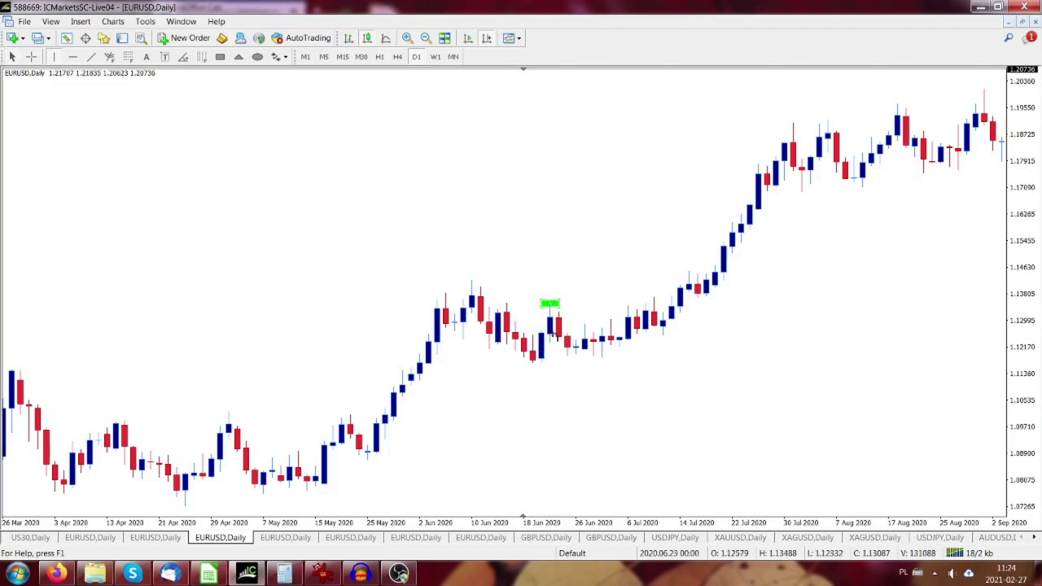
{"action": "left_click", "coordinate": [549, 329]}
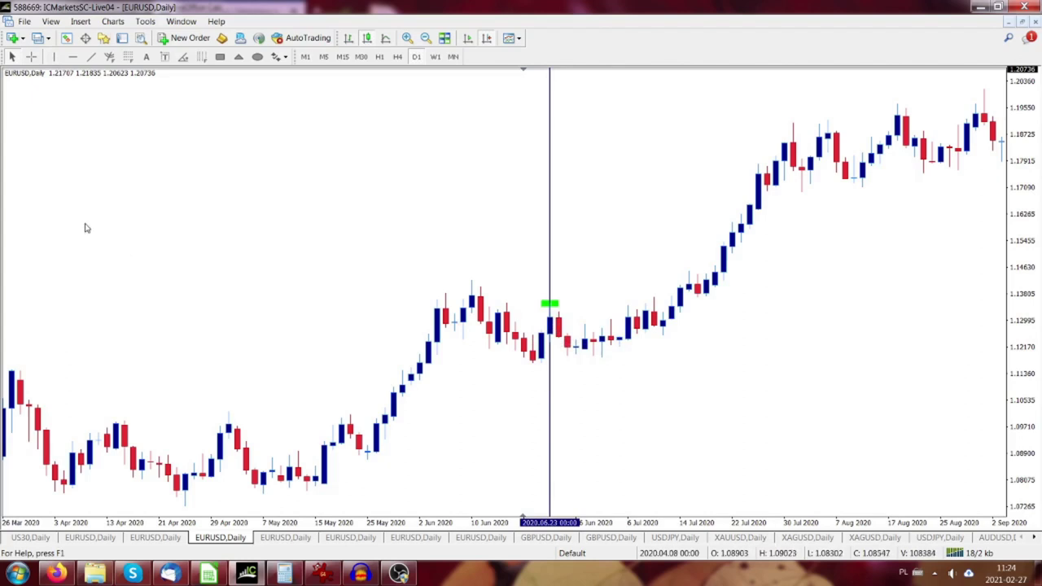
Step: Scroll the chart back into 2019 and draw a vertical line at 24 June 2019
{"action": "left_click_drag", "start_coordinate": [84, 225], "coordinate": [774, 235]}
{"action": "left_click_drag", "start_coordinate": [191, 229], "coordinate": [783, 220]}
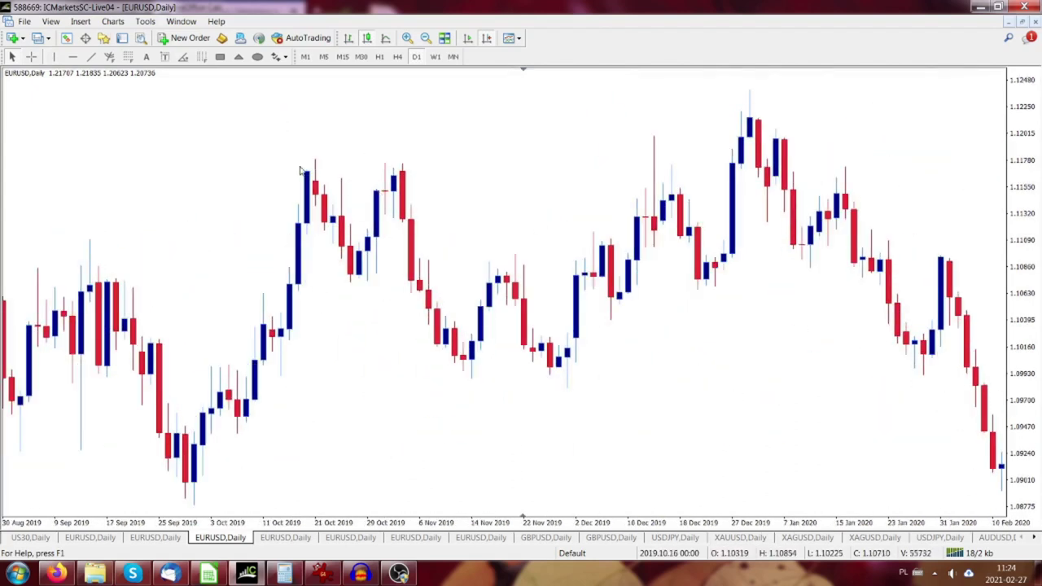
{"action": "left_click_drag", "start_coordinate": [222, 159], "coordinate": [821, 175]}
{"action": "left_click_drag", "start_coordinate": [405, 142], "coordinate": [738, 162]}
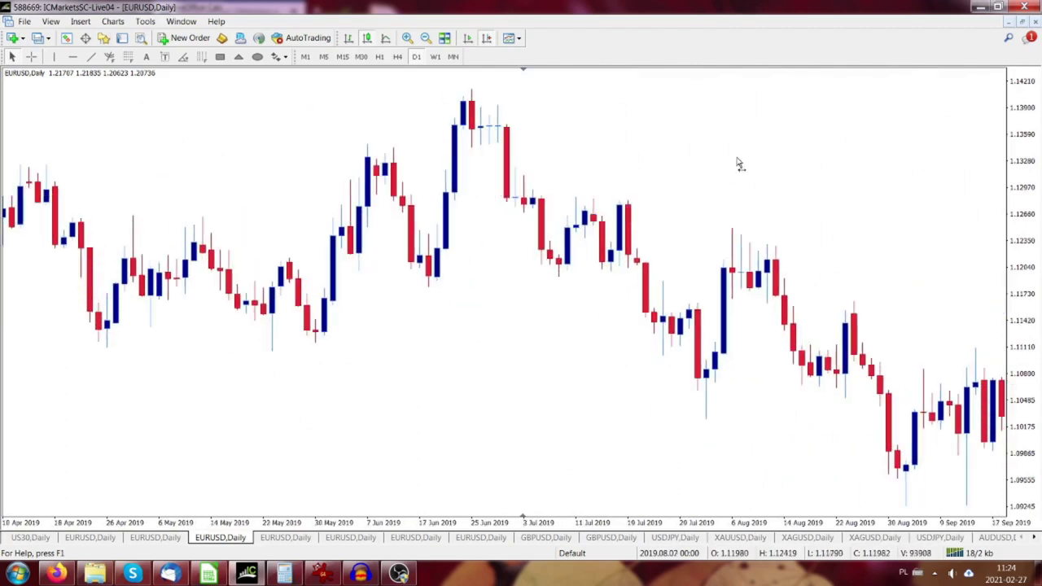
{"action": "left_click", "coordinate": [56, 57]}
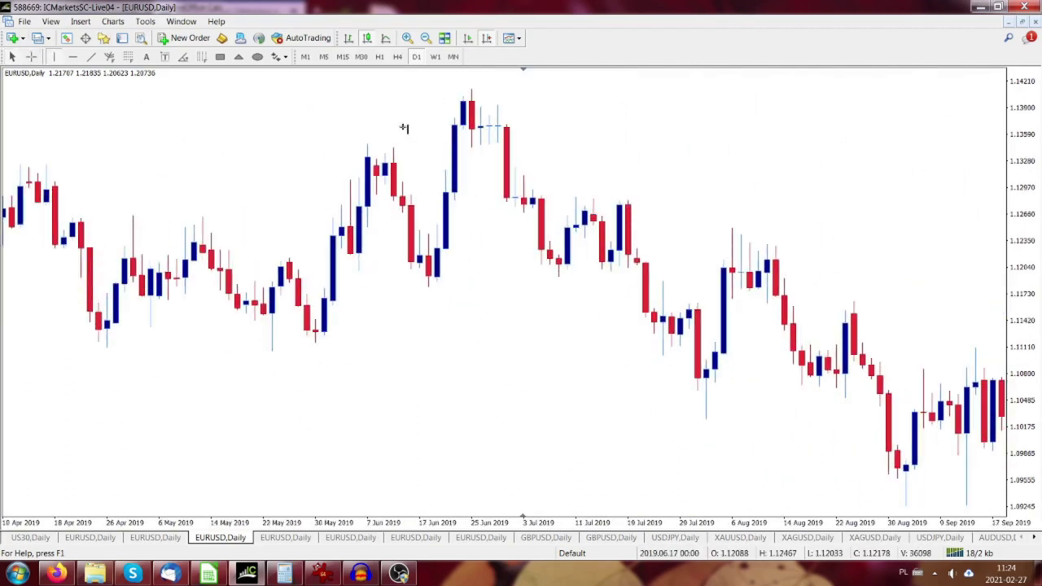
{"action": "left_click", "coordinate": [463, 121]}
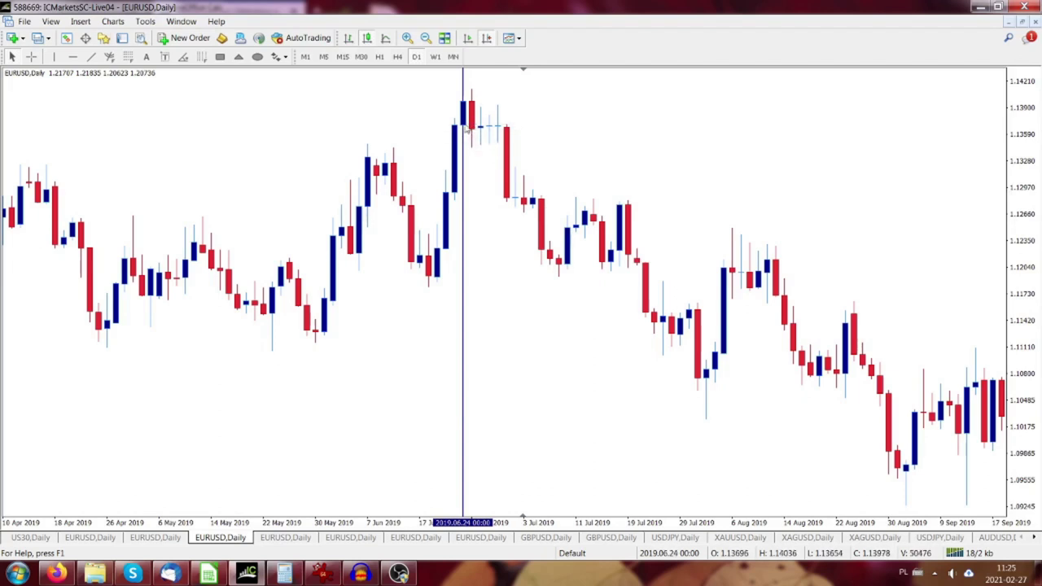
Step: Scroll the chart forward to April–September 2020 and return to the Calc date sheet
{"action": "mouse_move", "coordinate": [461, 126]}
{"action": "left_click_drag", "start_coordinate": [816, 177], "coordinate": [421, 155]}
{"action": "left_click_drag", "start_coordinate": [739, 158], "coordinate": [221, 135]}
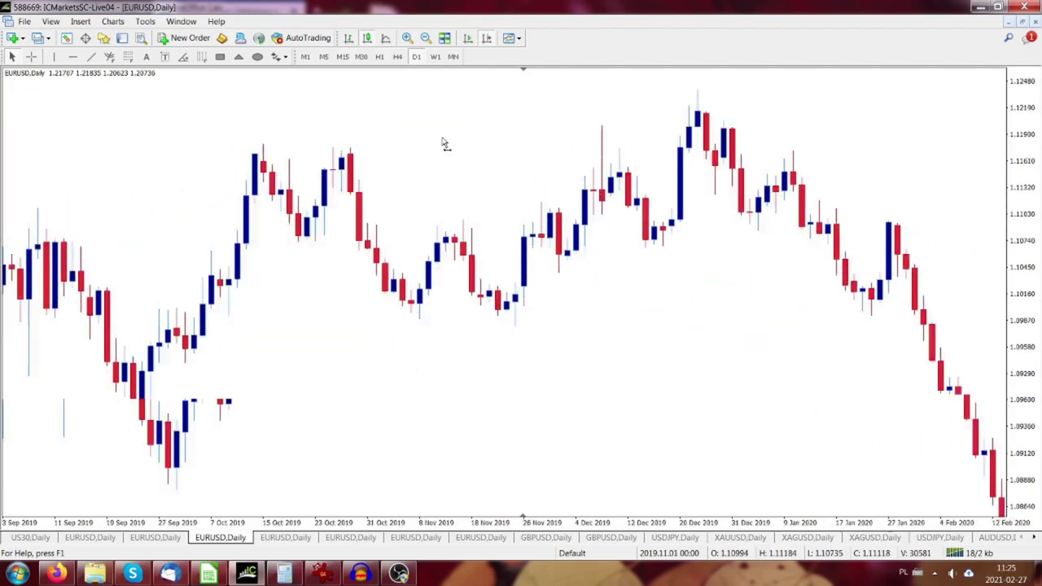
{"action": "left_click_drag", "start_coordinate": [993, 191], "coordinate": [204, 201]}
{"action": "left_click_drag", "start_coordinate": [728, 193], "coordinate": [195, 188]}
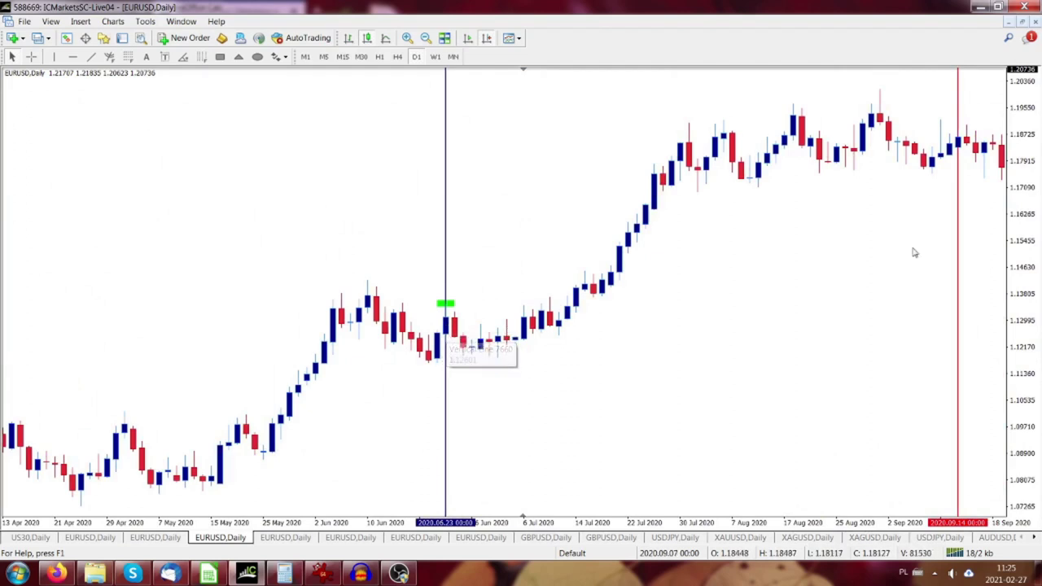
{"action": "left_click", "coordinate": [205, 573]}
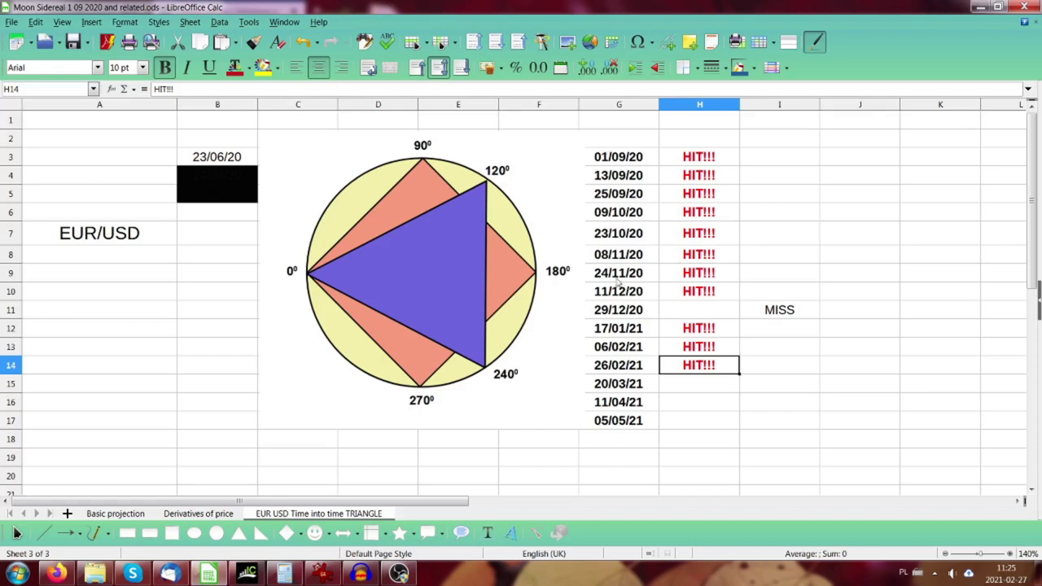
Step: Check the missed date 29/12/20 in G11, then step the EURUSD chart forward to late October 2020
{"action": "left_click", "coordinate": [622, 316]}
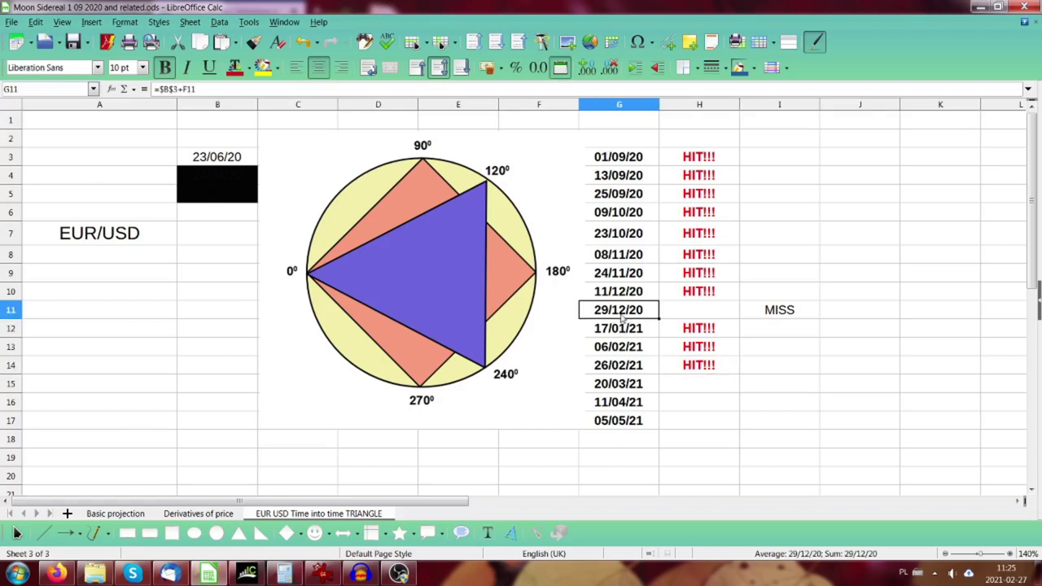
{"action": "left_click", "coordinate": [247, 573]}
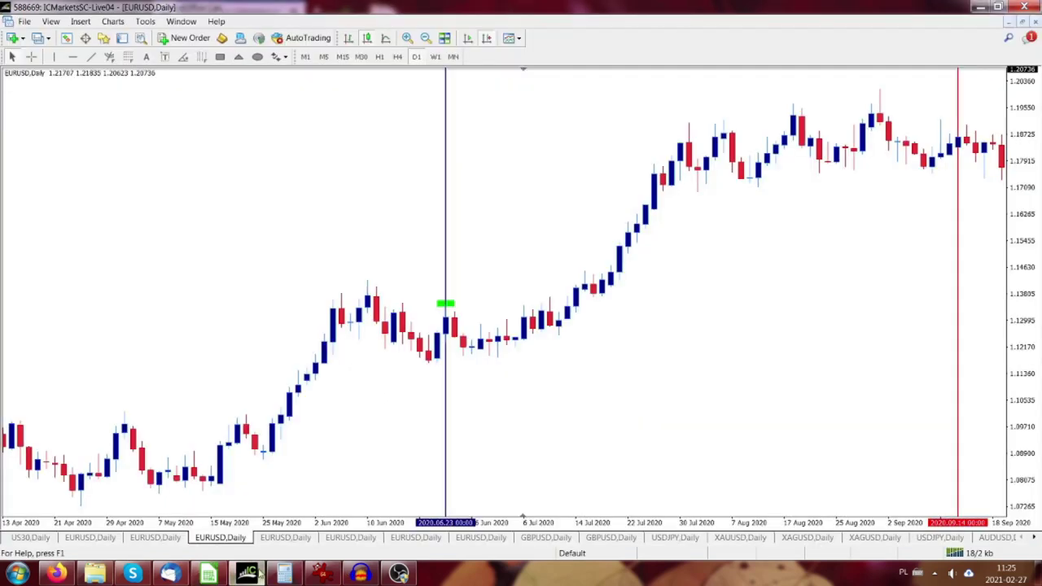
{"action": "key", "text": "Right"}
{"action": "key", "text": "Right"}
{"action": "key", "text": "Right"}
{"action": "key", "text": "Right"}
{"action": "key", "text": "Right"}
{"action": "key", "text": "Right"}
{"action": "key", "text": "Right"}
{"action": "key", "text": "Right"}
{"action": "key", "text": "Right"}
{"action": "key", "text": "Right"}
{"action": "key", "text": "Right"}
{"action": "key", "text": "Right"}
{"action": "key", "text": "Right"}
{"action": "key", "text": "Right"}
{"action": "key", "text": "Right"}
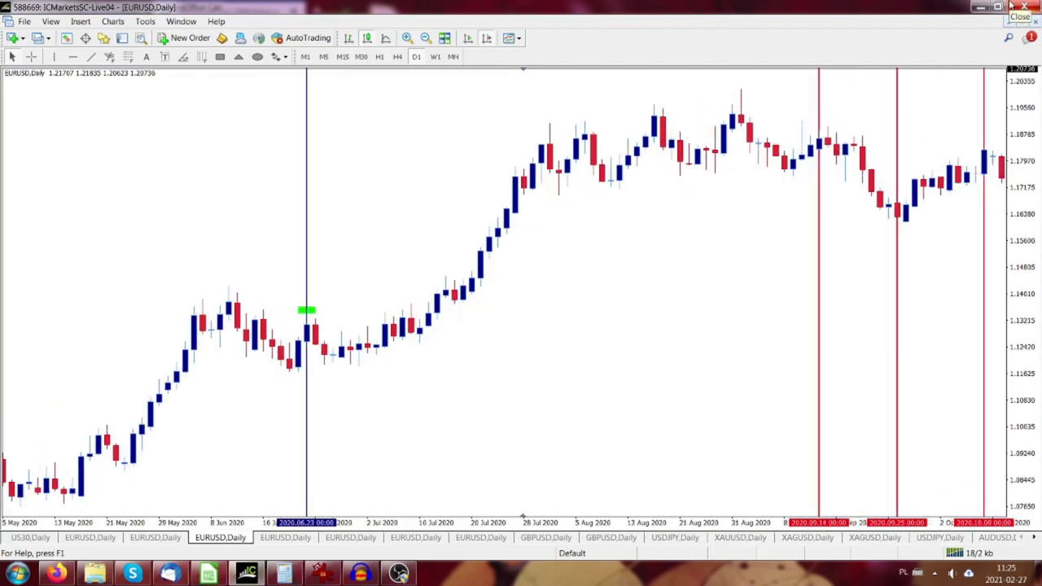
{"action": "key", "text": "Right"}
{"action": "key", "text": "Right"}
{"action": "key", "text": "Right"}
{"action": "key", "text": "Right"}
{"action": "key", "text": "Right"}
{"action": "key", "text": "Right"}
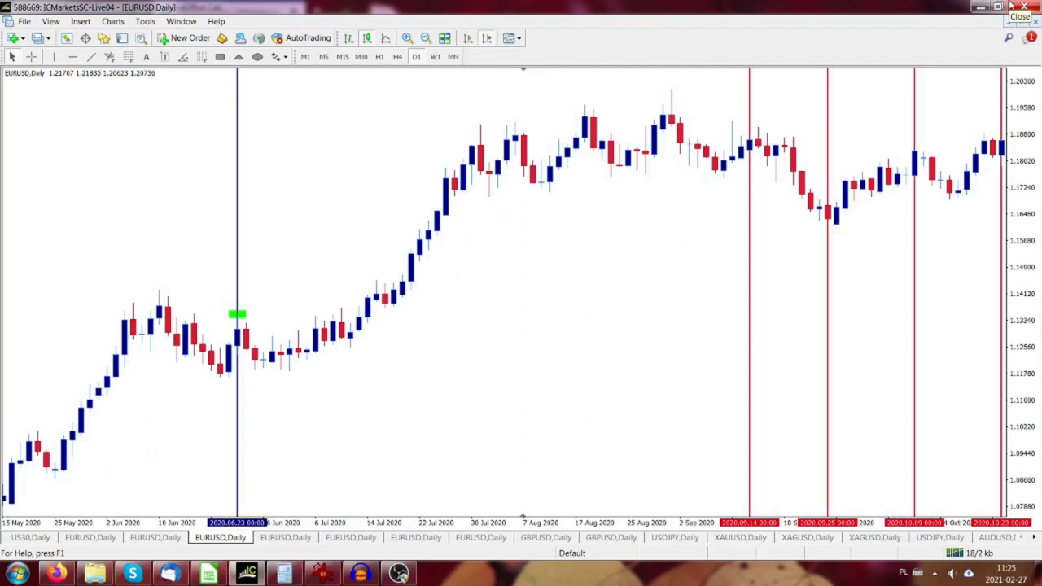
{"action": "key", "text": "Right"}
{"action": "key", "text": "Right"}
{"action": "key", "text": "Right"}
{"action": "key", "text": "Right"}
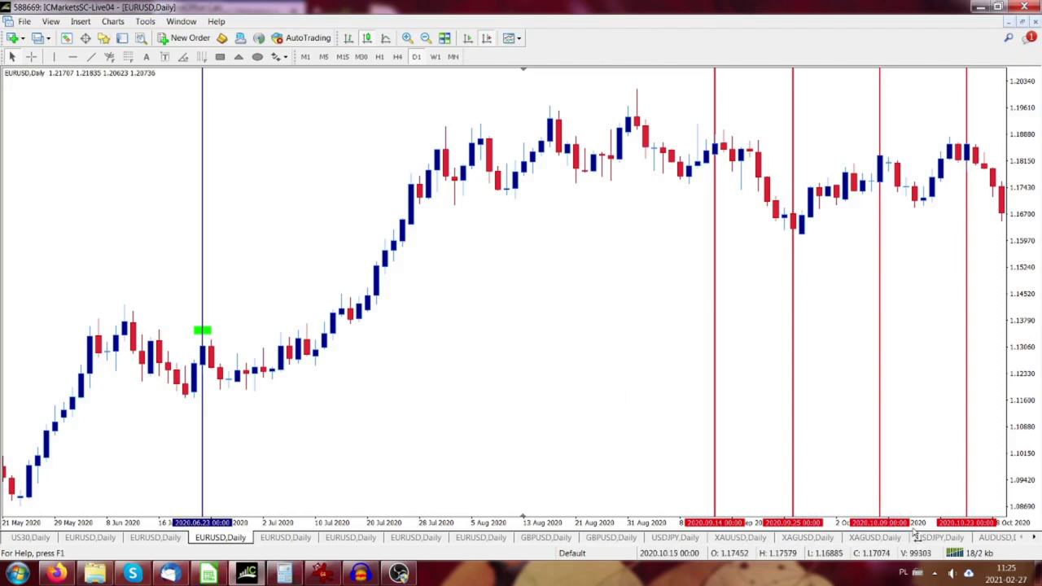
Step: On the triangle sheet, check the projected dates 01/09/20, 13/09/20, 25/09/20 and 09/10/20
{"action": "left_click", "coordinate": [208, 573]}
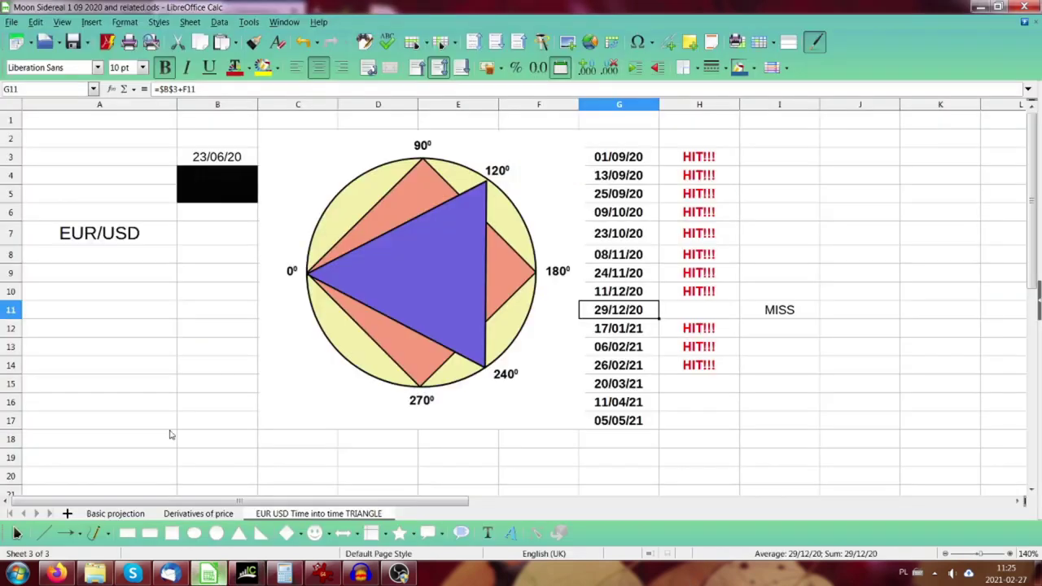
{"action": "left_click", "coordinate": [634, 159]}
{"action": "left_click", "coordinate": [631, 180]}
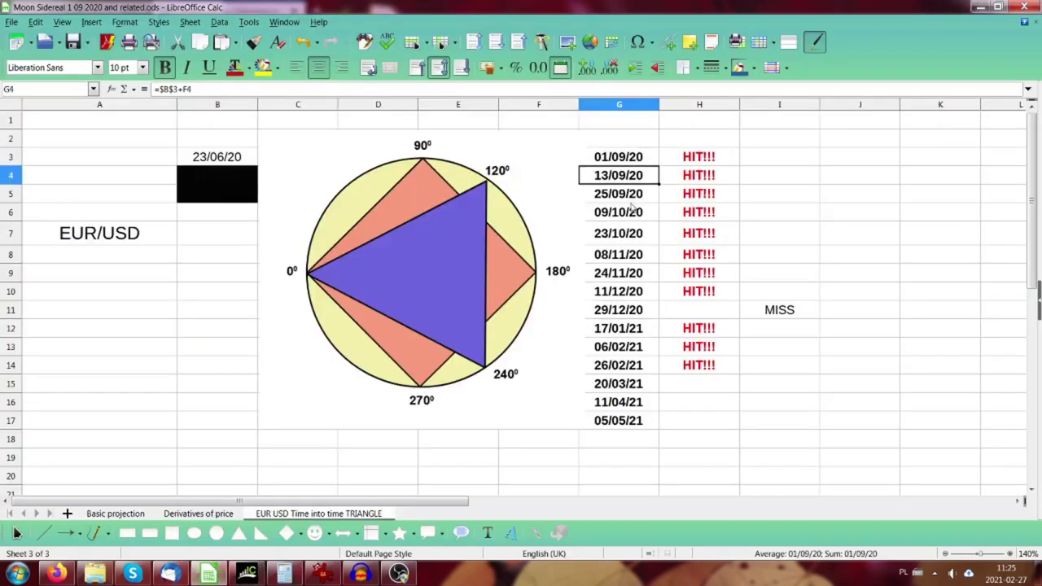
{"action": "left_click", "coordinate": [629, 195]}
{"action": "left_click", "coordinate": [625, 216]}
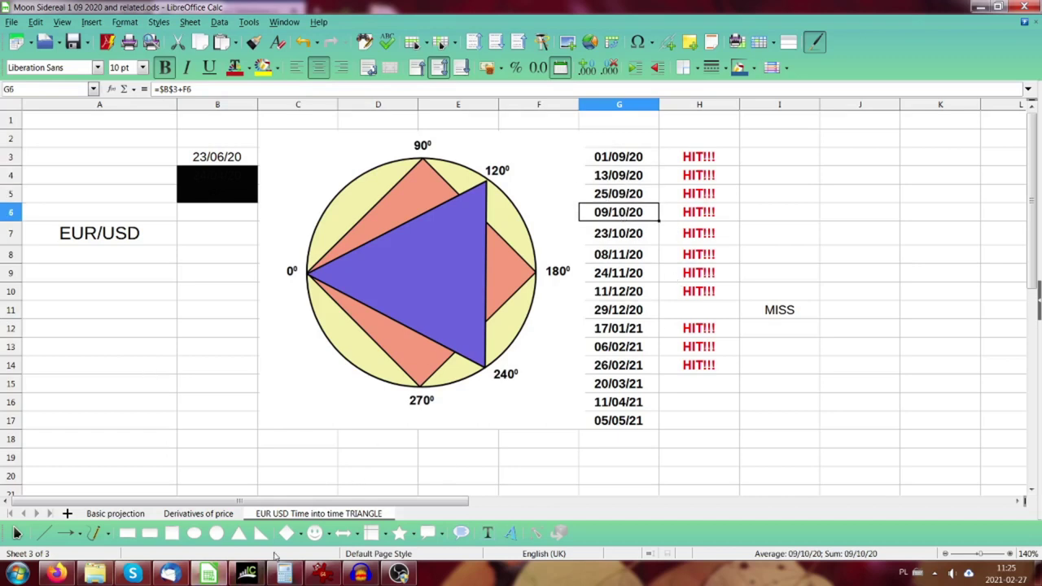
Step: Advance the EURUSD chart through the red projected-date lines into January 2021
{"action": "left_click", "coordinate": [246, 573]}
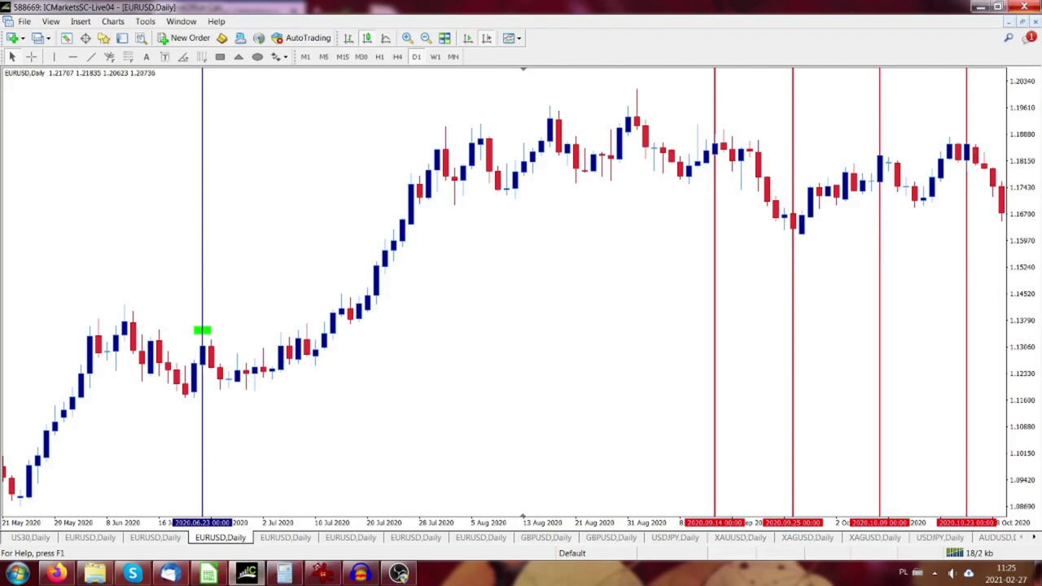
{"action": "key", "text": "Right"}
{"action": "key", "text": "Right"}
{"action": "key", "text": "Right"}
{"action": "key", "text": "Right"}
{"action": "key", "text": "Right"}
{"action": "key", "text": "Right"}
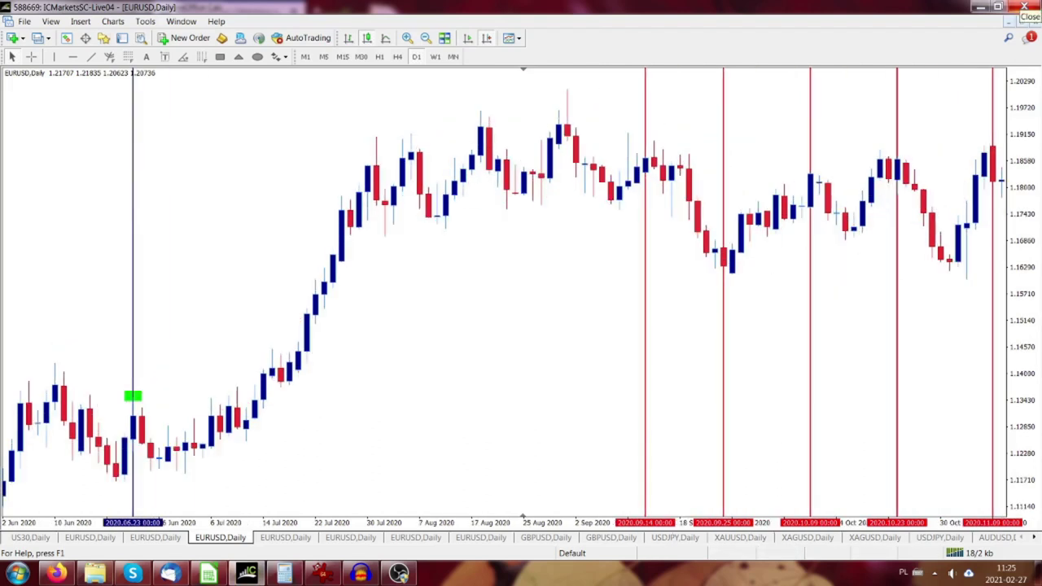
{"action": "key", "text": "Right"}
{"action": "key", "text": "Right"}
{"action": "key", "text": "Right"}
{"action": "key", "text": "Right"}
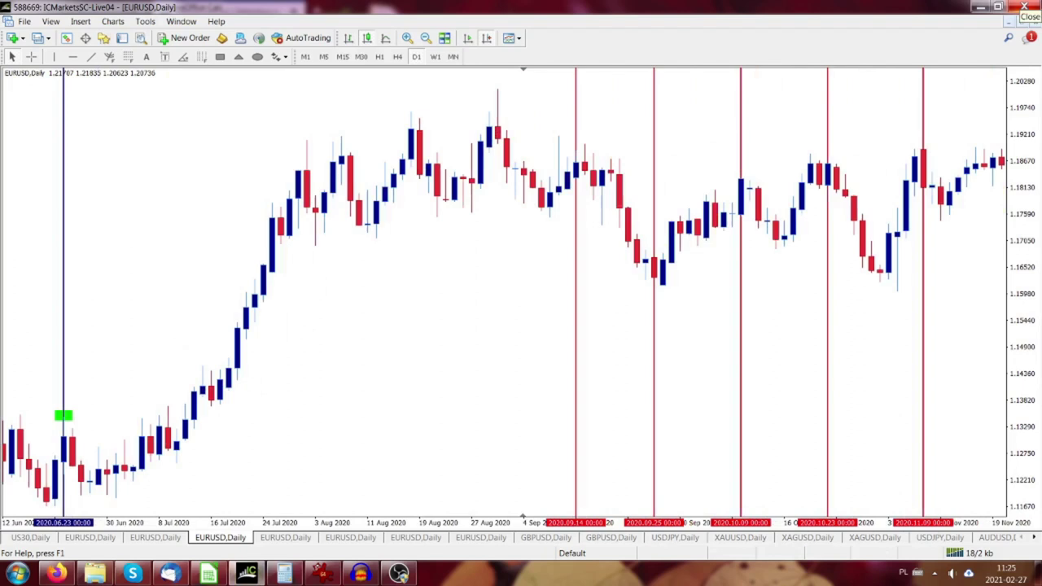
{"action": "key", "text": "Right"}
{"action": "key", "text": "Right"}
{"action": "key", "text": "Right"}
{"action": "key", "text": "Right"}
{"action": "key", "text": "Right"}
{"action": "key", "text": "Right"}
{"action": "key", "text": "Right"}
{"action": "key", "text": "Right"}
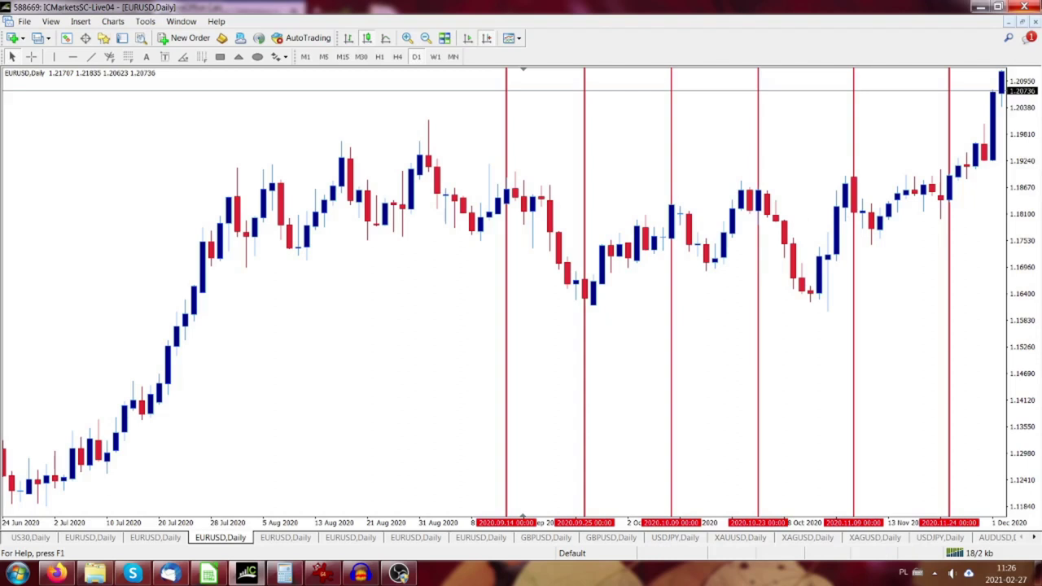
{"action": "scroll", "coordinate": [521, 293], "scroll_direction": "down", "scroll_amount": 6}
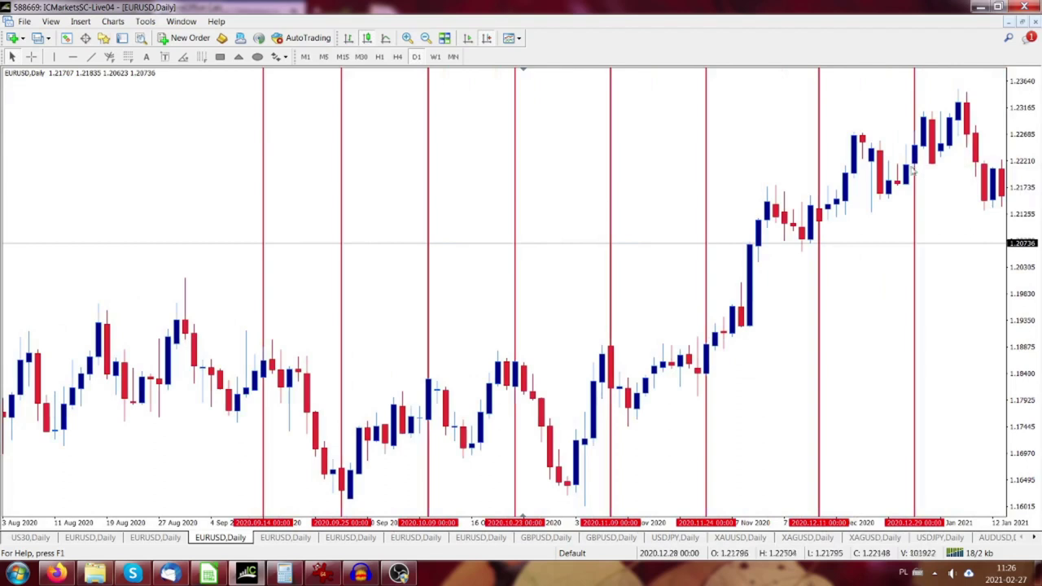
{"action": "scroll", "coordinate": [919, 171], "scroll_direction": "down", "scroll_amount": 2}
{"action": "scroll", "coordinate": [1030, 6], "scroll_direction": "down", "scroll_amount": 4}
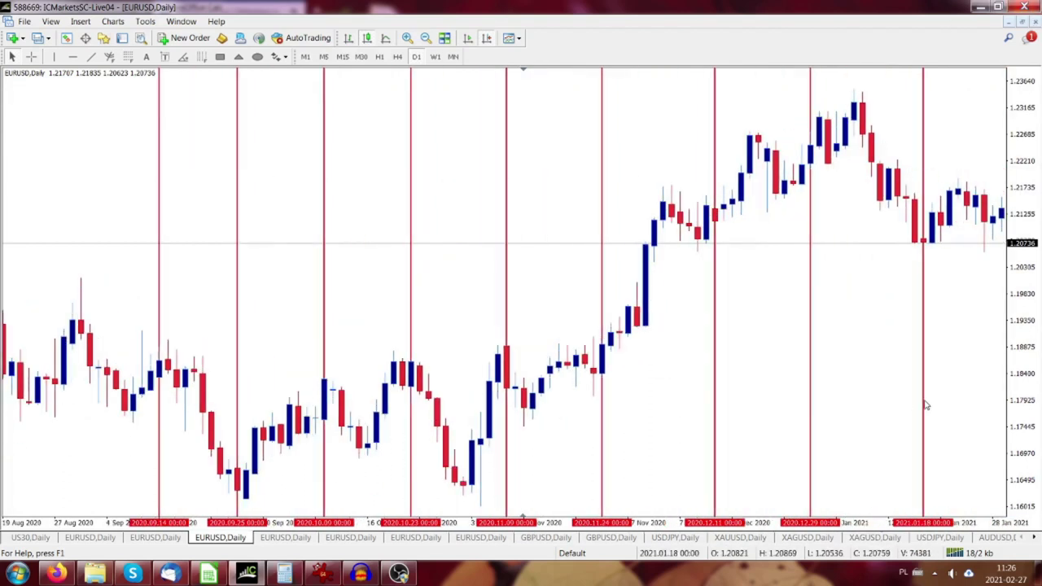
{"action": "left_click", "coordinate": [209, 573]}
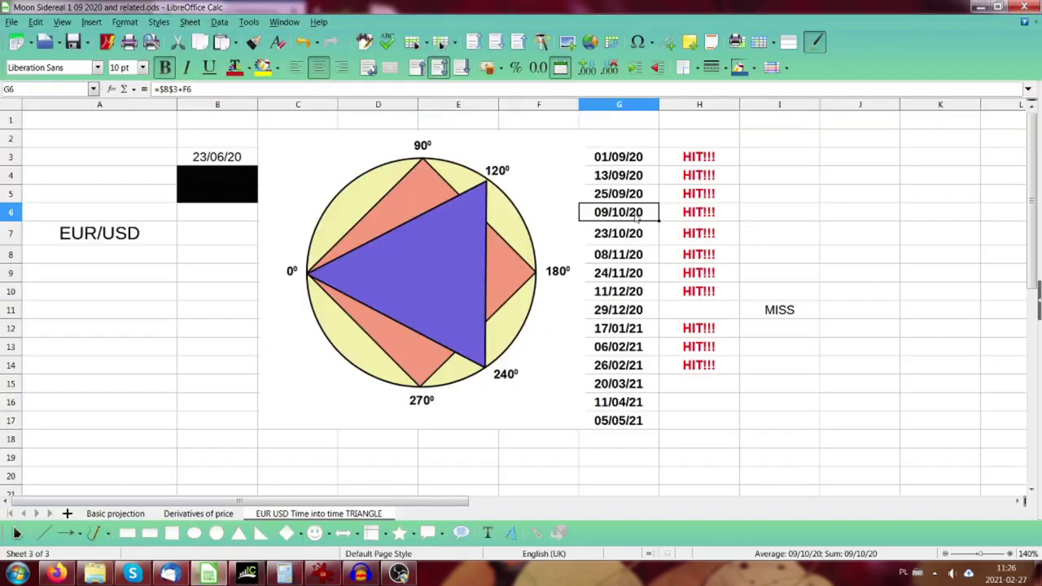
{"action": "left_click", "coordinate": [616, 334]}
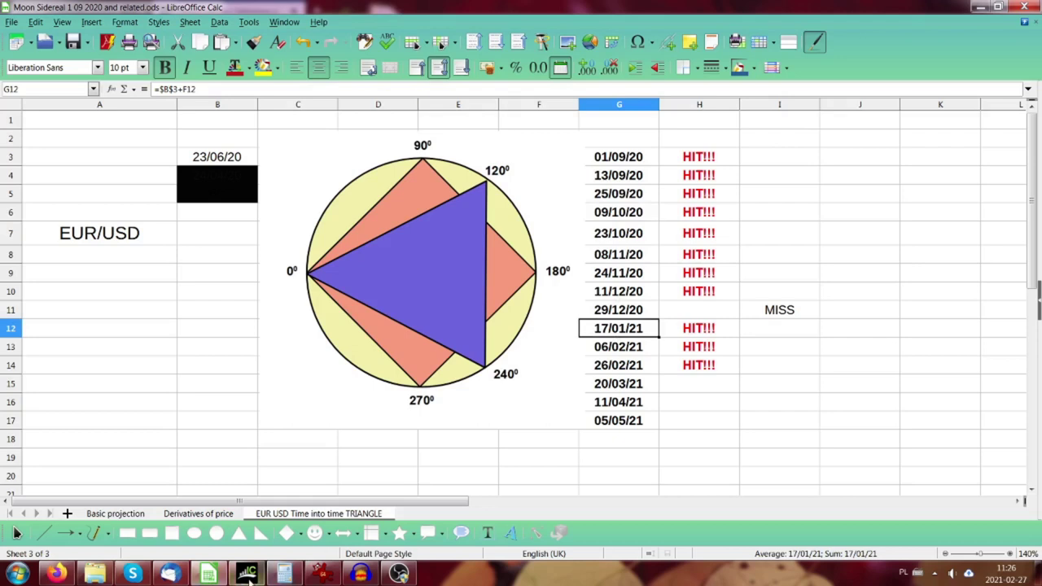
{"action": "mouse_move", "coordinate": [205, 577]}
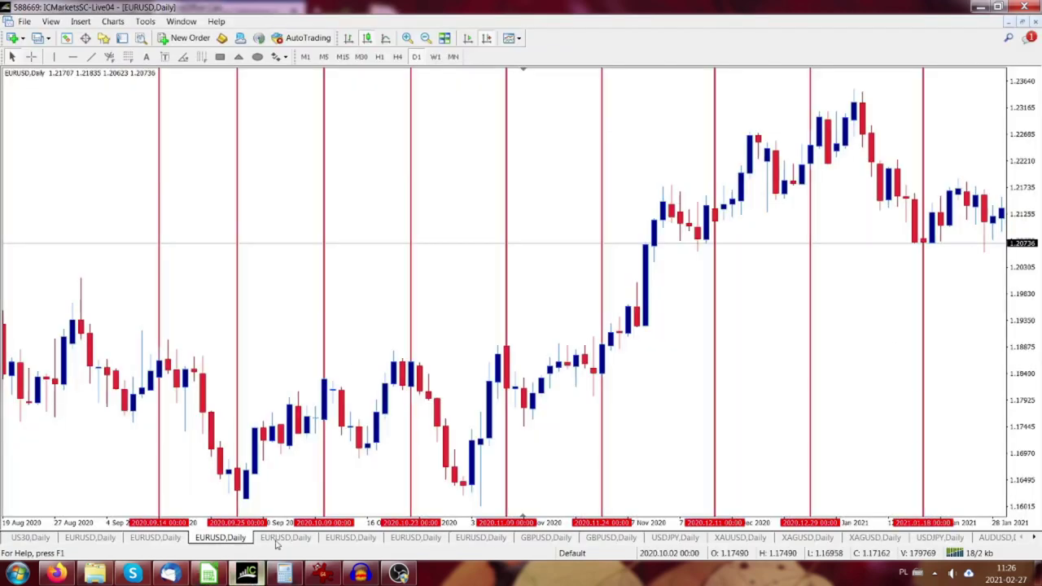
{"action": "left_click", "coordinate": [246, 573]}
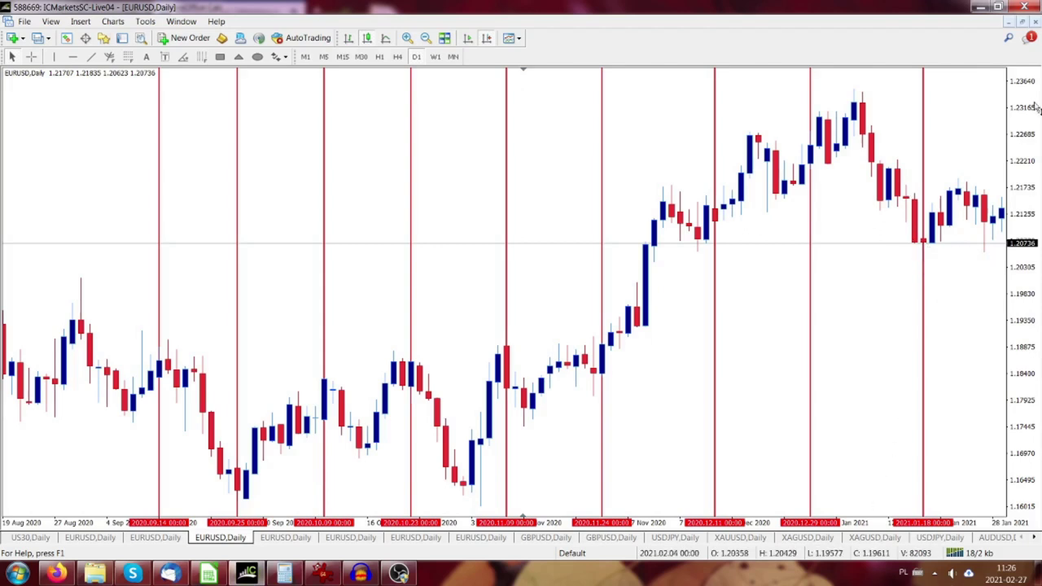
{"action": "scroll", "coordinate": [1036, 109], "scroll_direction": "down", "scroll_amount": 2}
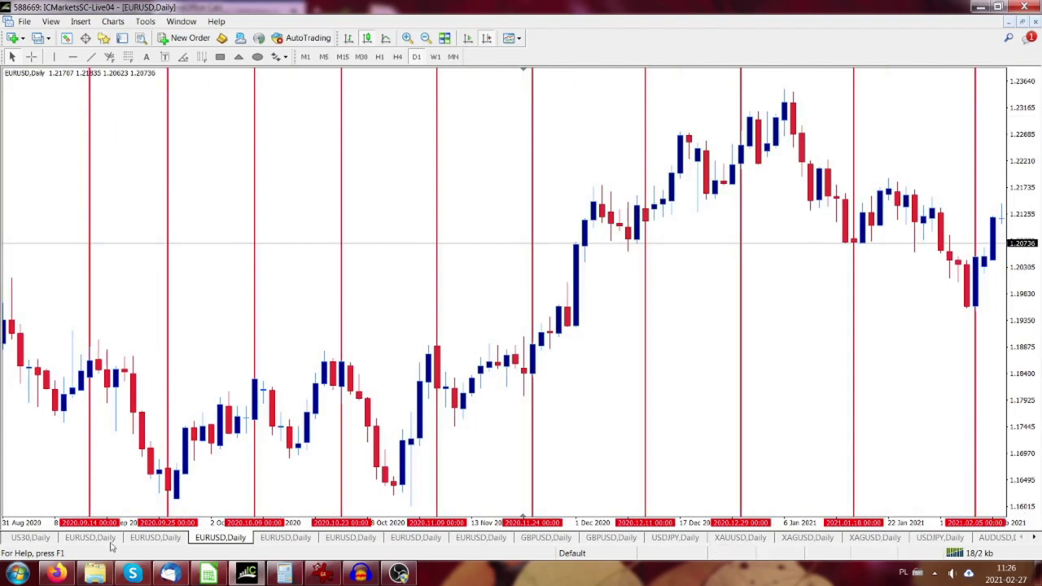
{"action": "left_click", "coordinate": [208, 573]}
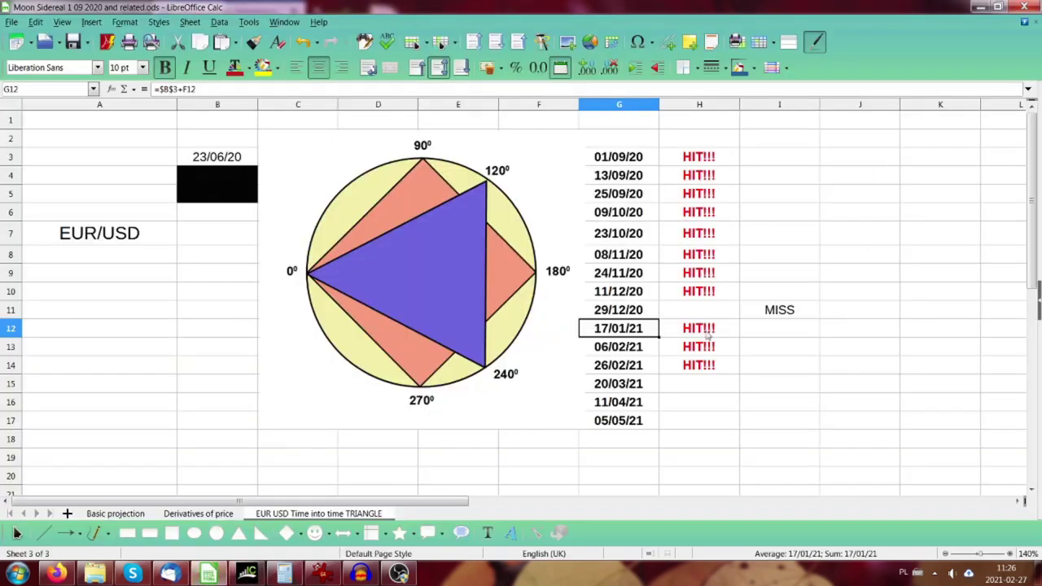
{"action": "left_click", "coordinate": [619, 350]}
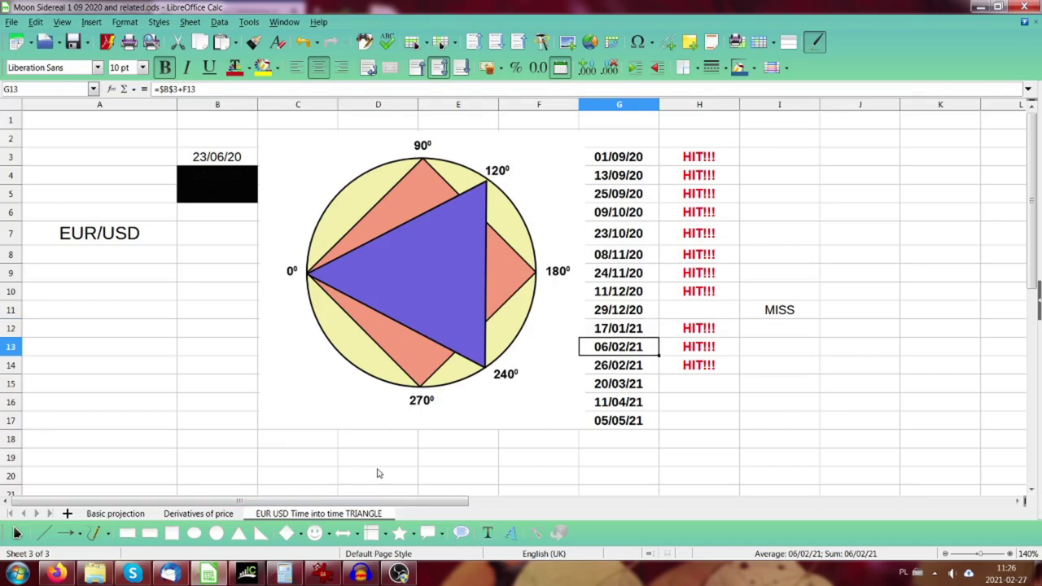
{"action": "left_click", "coordinate": [247, 574]}
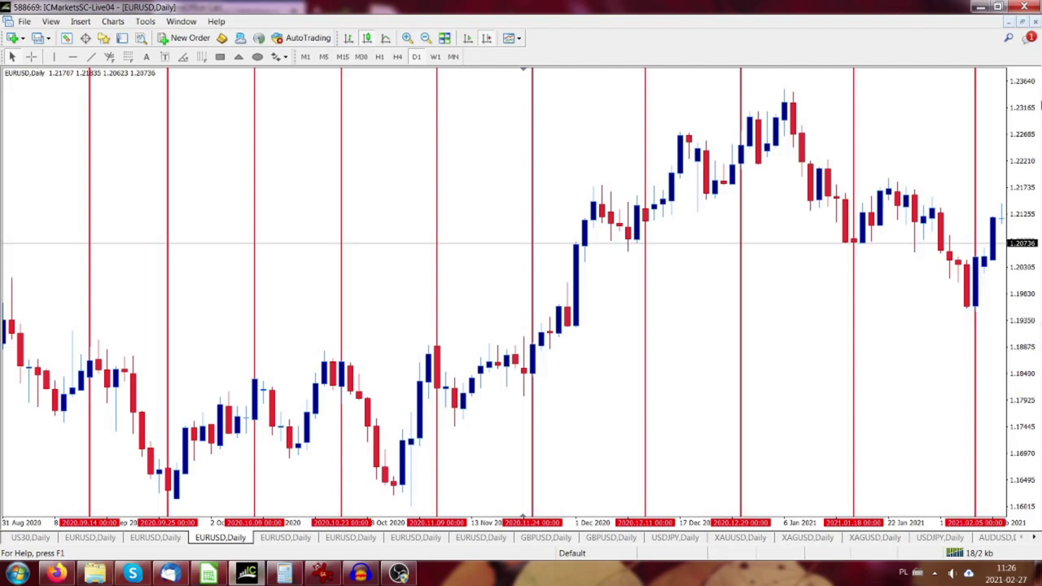
{"action": "key", "text": "Right"}
{"action": "key", "text": "Right"}
{"action": "key", "text": "Right"}
{"action": "key", "text": "Right"}
{"action": "key", "text": "Right"}
{"action": "key", "text": "Right"}
{"action": "key", "text": "Right"}
{"action": "key", "text": "Right"}
{"action": "key", "text": "Right"}
{"action": "key", "text": "Right"}
{"action": "key", "text": "Right"}
{"action": "key", "text": "Right"}
{"action": "key", "text": "Right"}
{"action": "key", "text": "Right"}
{"action": "key", "text": "Right"}
{"action": "key", "text": "Right"}
{"action": "key", "text": "Right"}
{"action": "key", "text": "Right"}
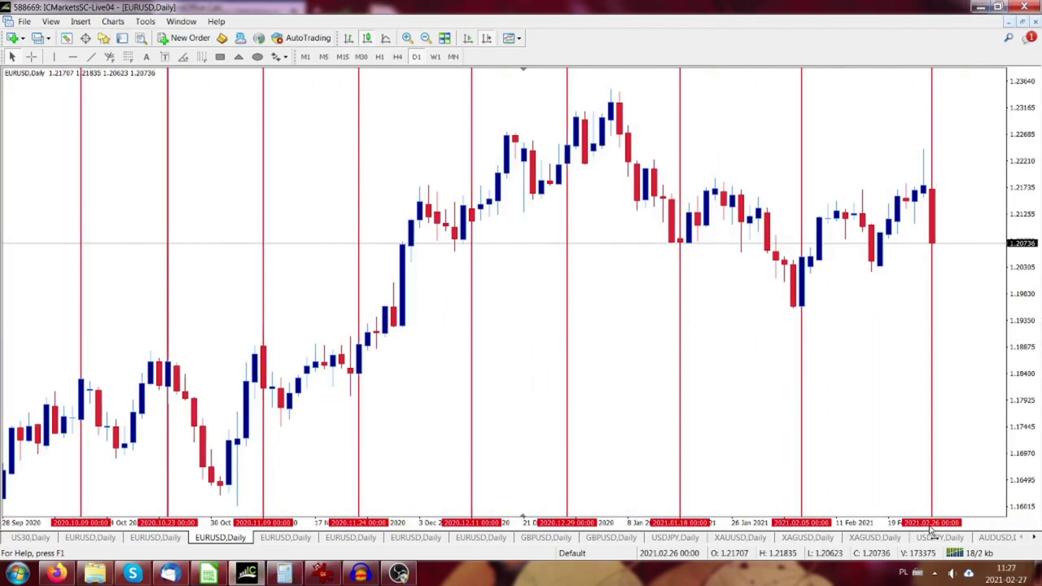
{"action": "left_click", "coordinate": [208, 574]}
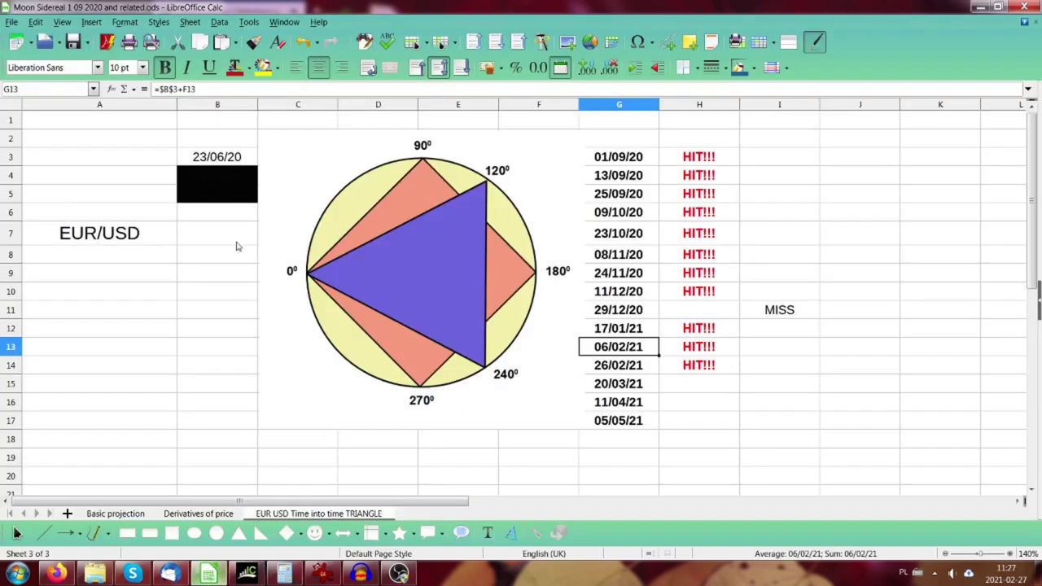
{"action": "left_click", "coordinate": [634, 371]}
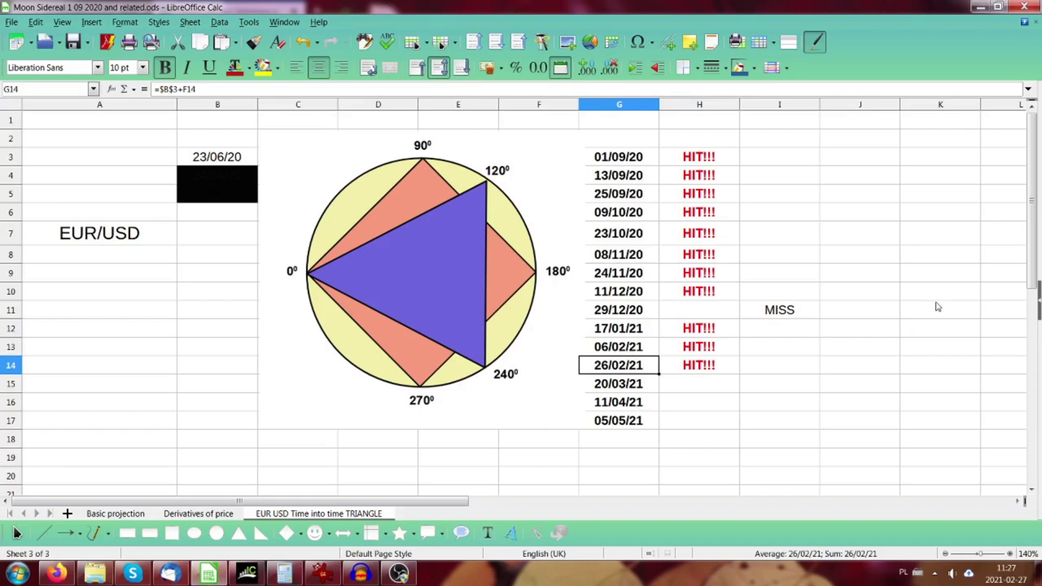
{"action": "left_click", "coordinate": [205, 162]}
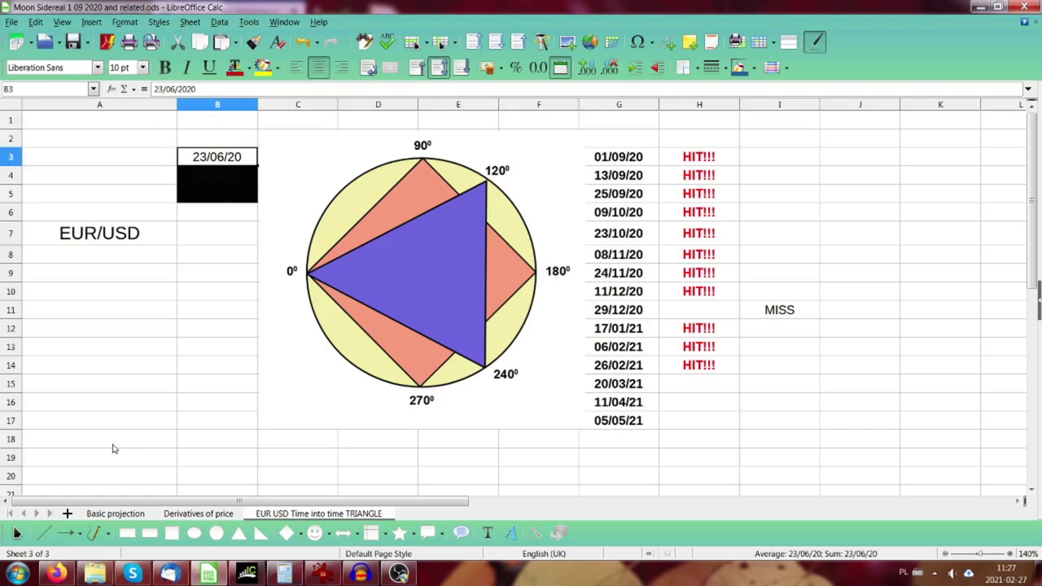
{"action": "left_click", "coordinate": [632, 163]}
{"action": "left_click", "coordinate": [626, 179]}
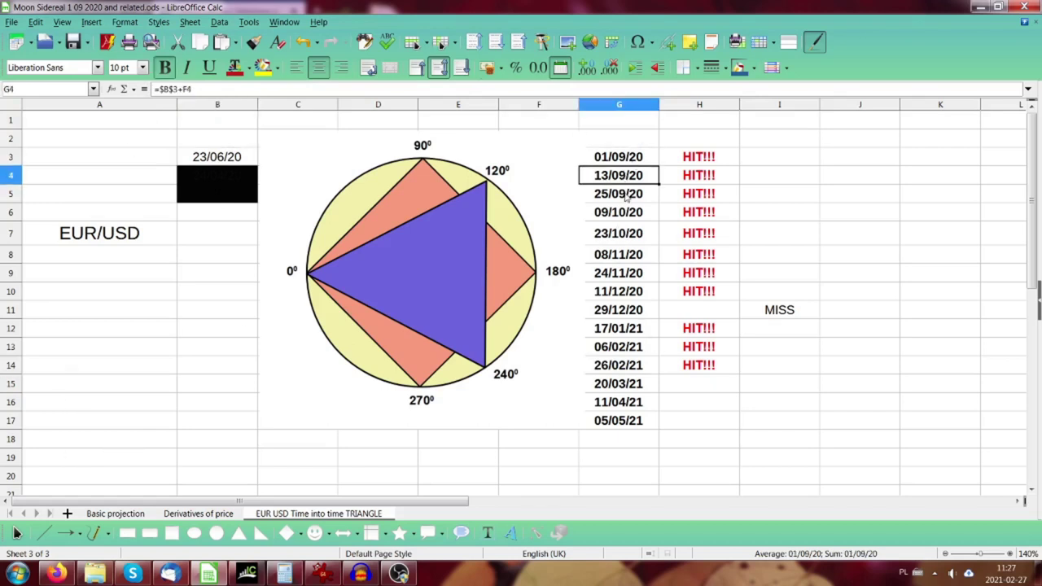
{"action": "left_click", "coordinate": [627, 195]}
{"action": "left_click", "coordinate": [632, 215]}
{"action": "left_click", "coordinate": [634, 236]}
{"action": "left_click", "coordinate": [629, 257]}
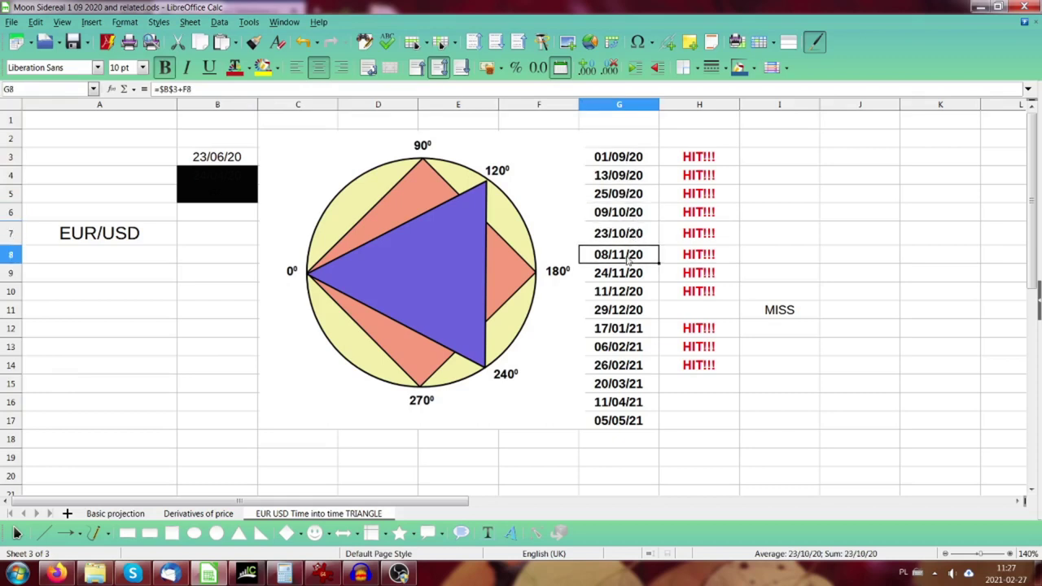
{"action": "left_click", "coordinate": [628, 278]}
{"action": "left_click", "coordinate": [627, 297]}
{"action": "left_click", "coordinate": [623, 332]}
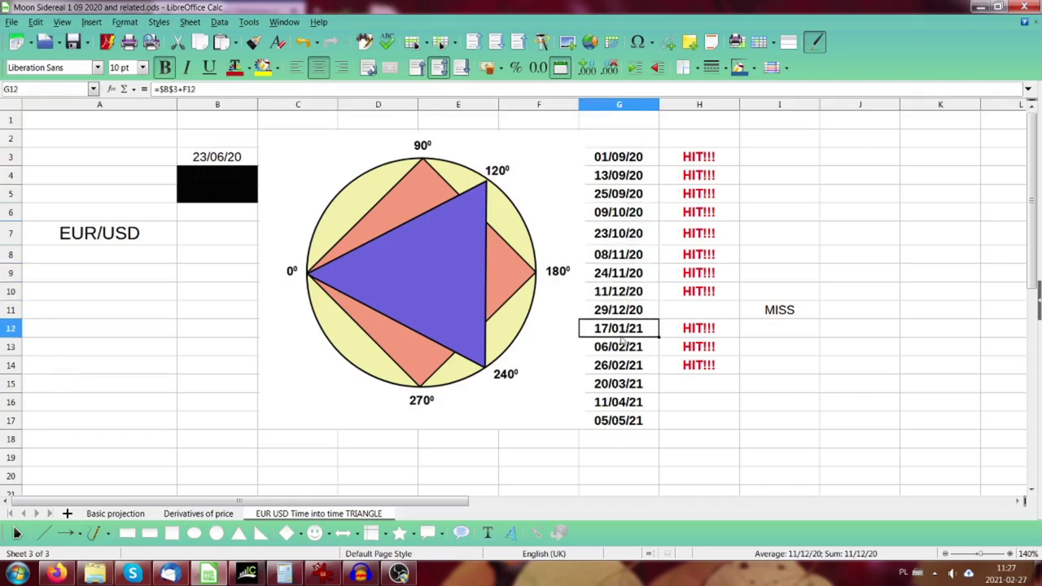
{"action": "left_click", "coordinate": [623, 353]}
{"action": "left_click", "coordinate": [623, 366]}
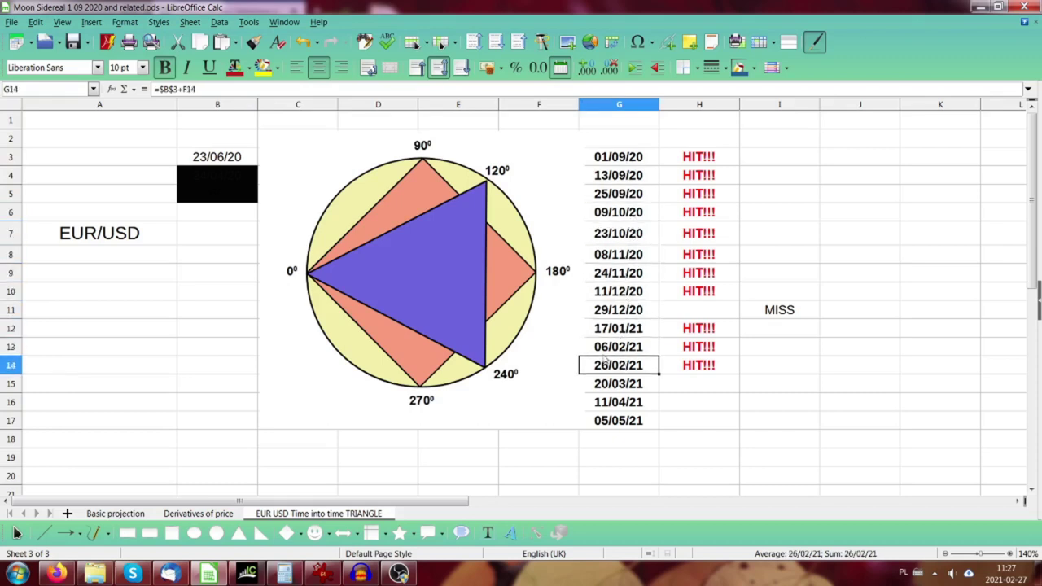
{"action": "left_click", "coordinate": [623, 386]}
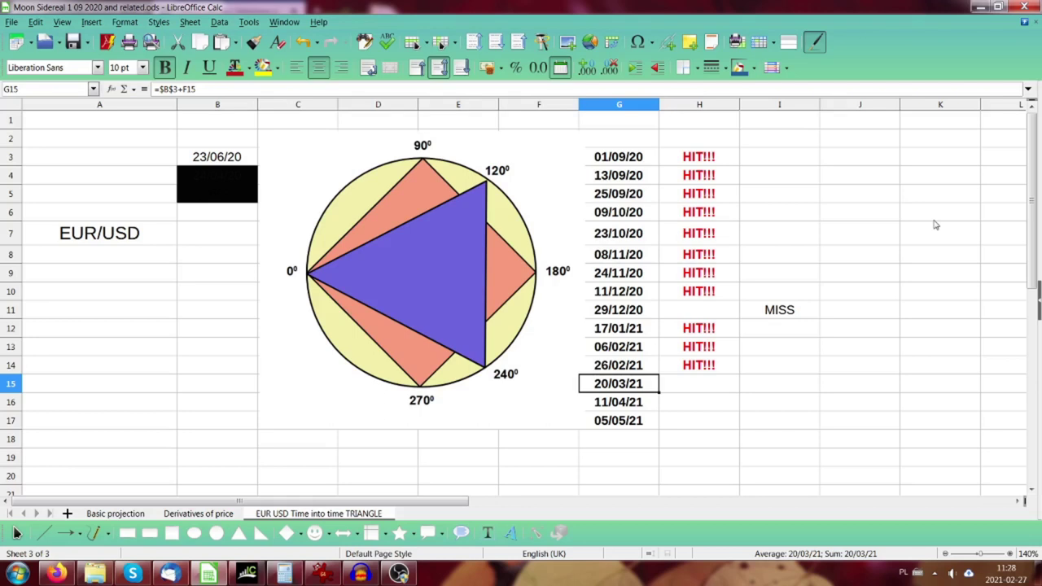
{"action": "left_click", "coordinate": [247, 574]}
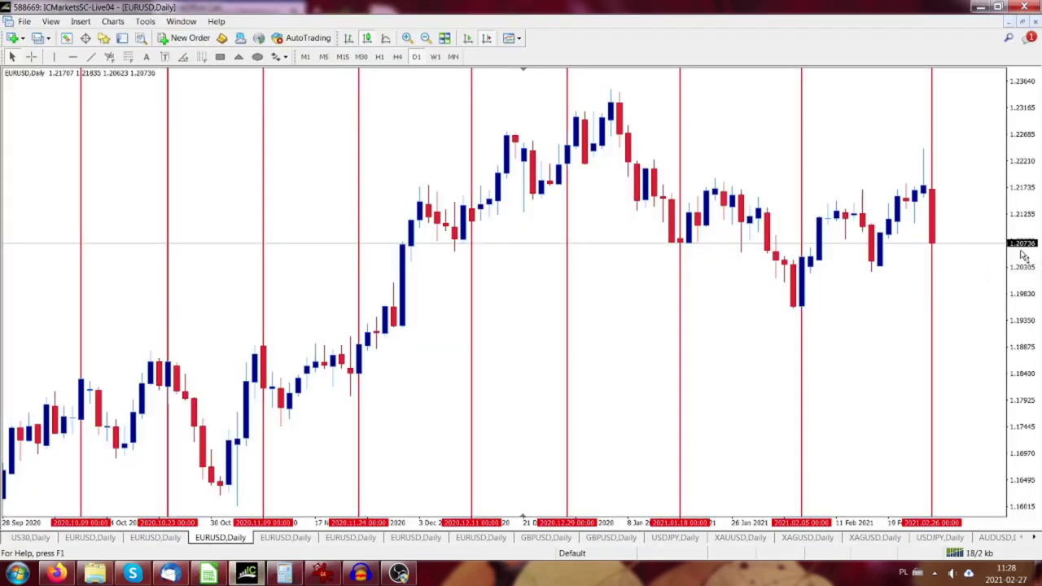
{"action": "scroll", "coordinate": [630, 270], "scroll_direction": "left", "scroll_amount": 10}
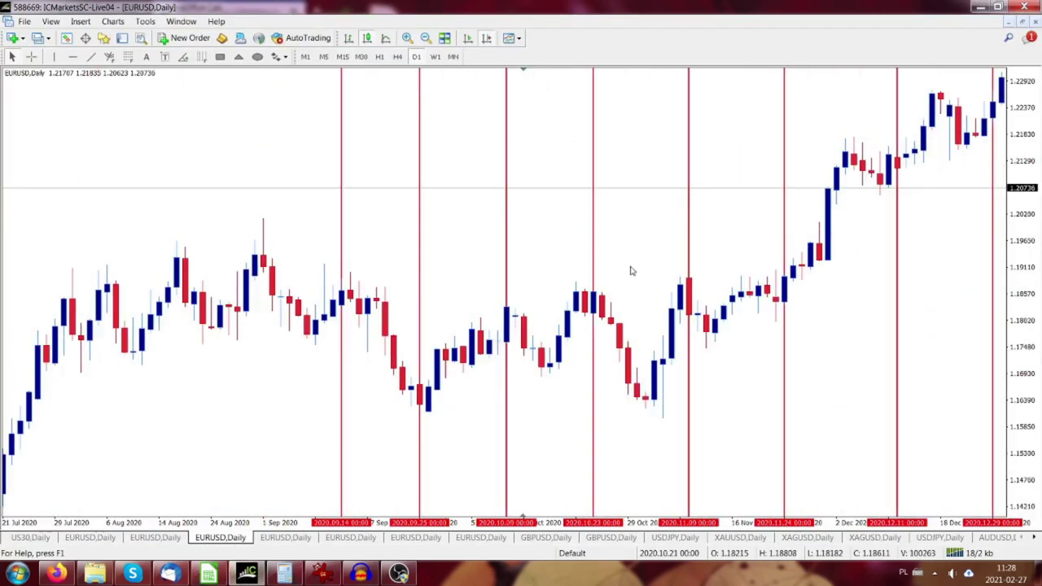
{"action": "scroll", "coordinate": [554, 226], "scroll_direction": "left", "scroll_amount": 15}
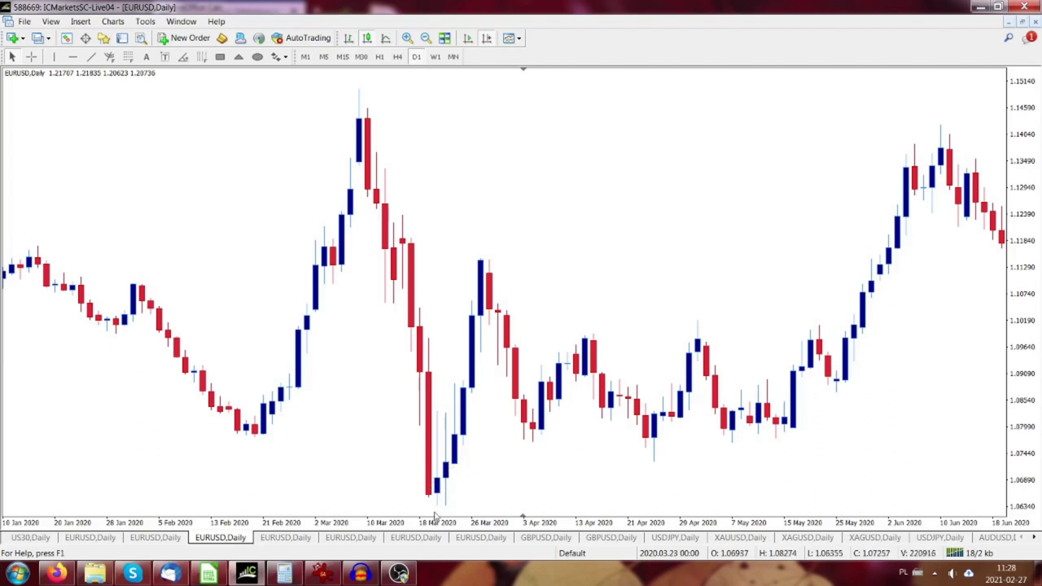
{"action": "left_click", "coordinate": [208, 574]}
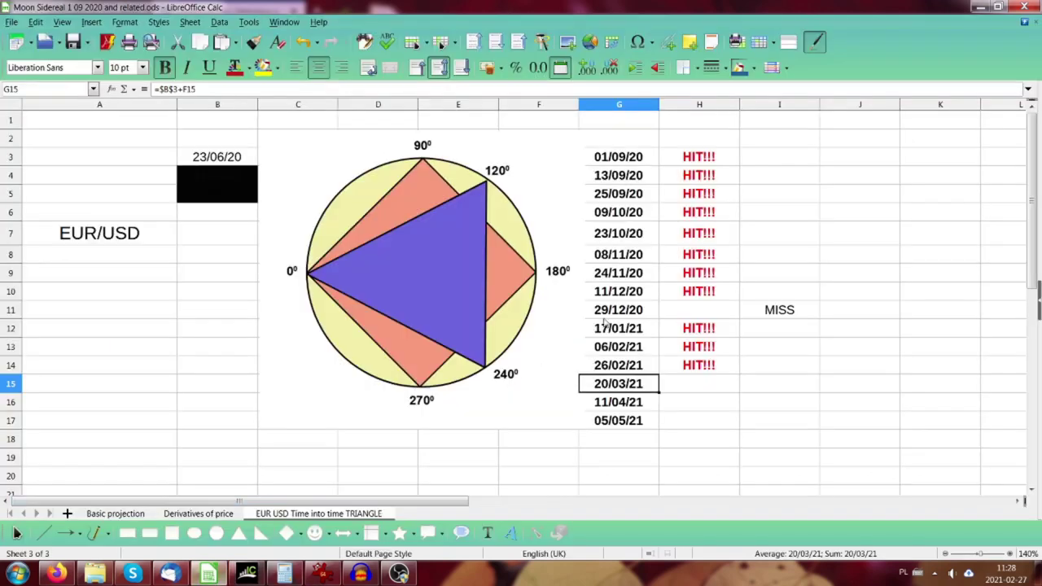